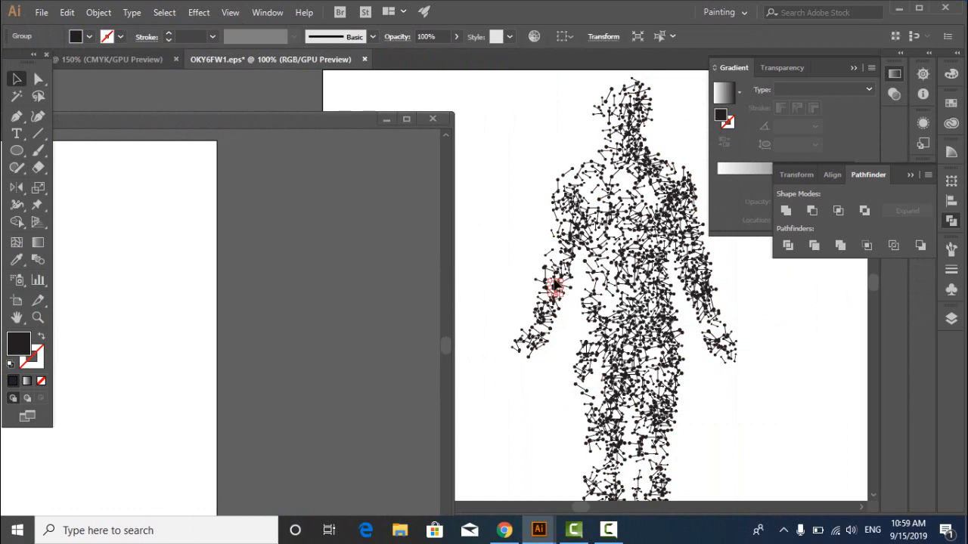
Select all the dot-and-line pieces forming the arm on the left side of the body figure
left_click(534, 379)
left_click_drag(557, 390, 558, 389)
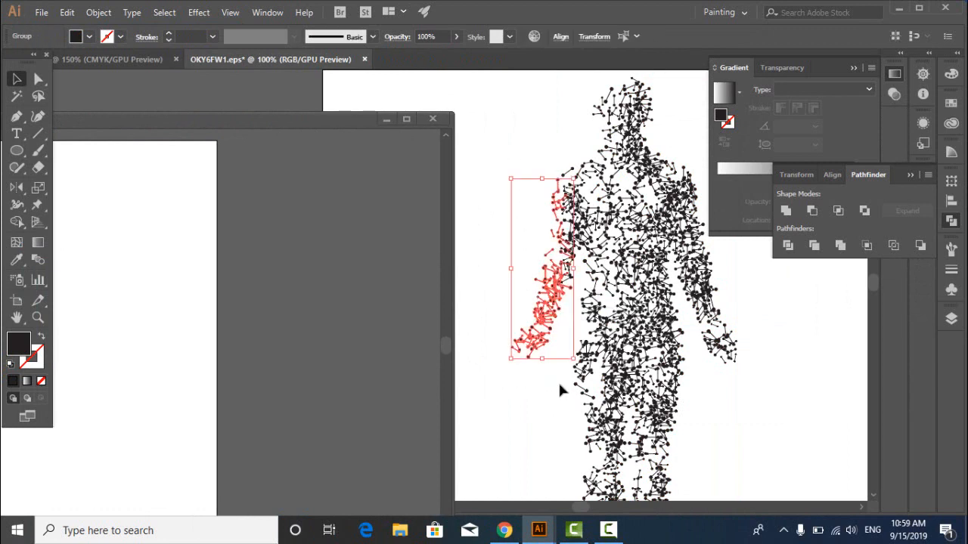
left_click_drag(499, 115, 575, 403)
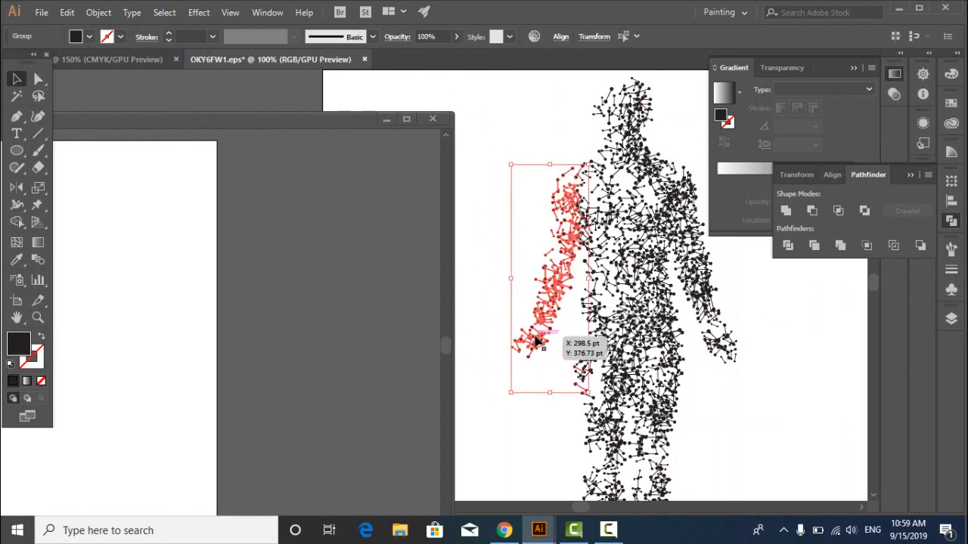
left_click_drag(542, 288, 514, 294)
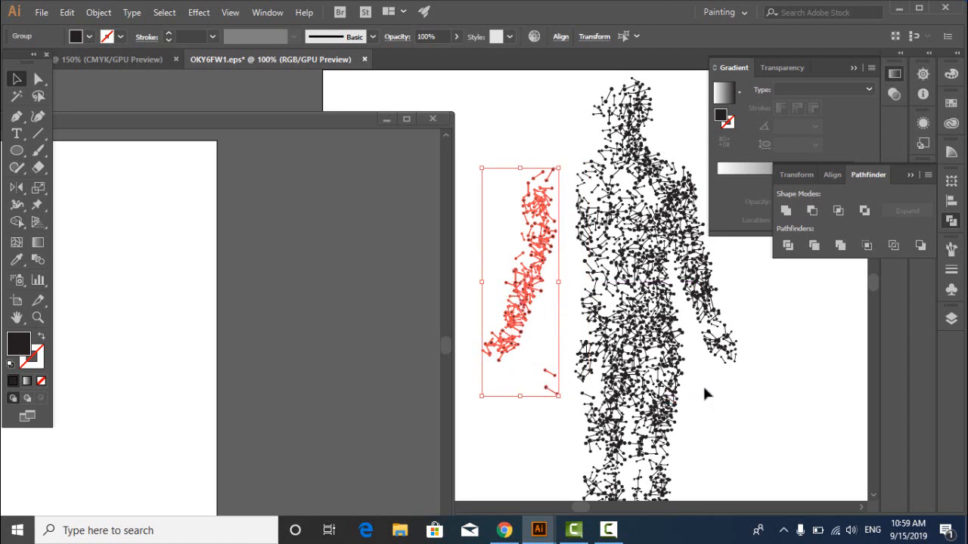
left_click(738, 437)
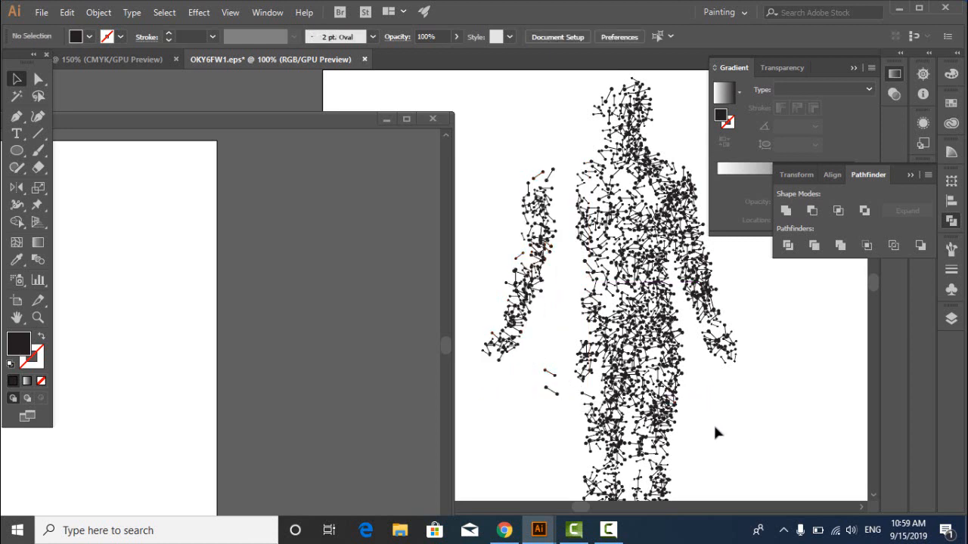
key("ctrl+z")
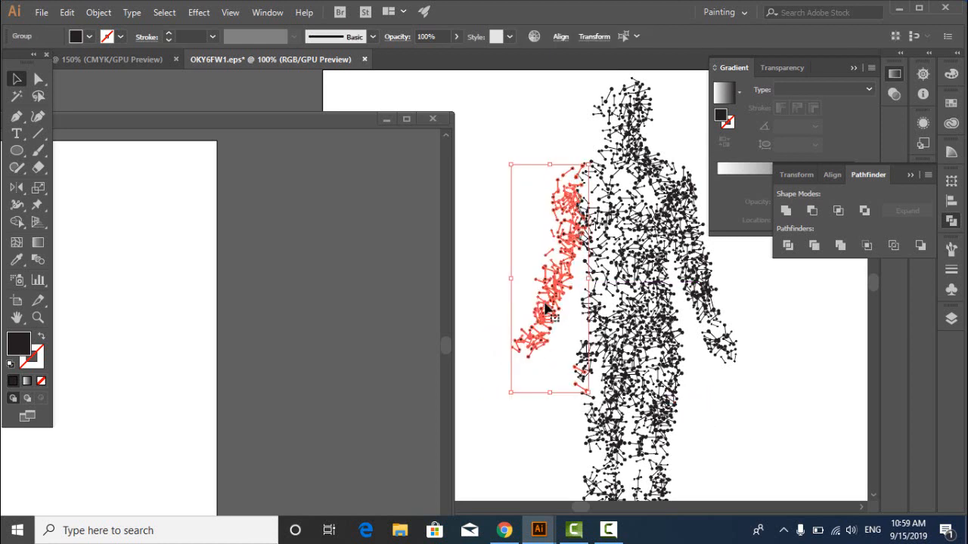
Move the selected arm clear of the body and remove the stray segments near the thigh that came with it
left_click_drag(547, 306, 485, 307)
left_click(540, 402)
left_click_drag(499, 360, 588, 381)
left_click(538, 386)
Delete the arm still attached on the right side of the figure, including its leftover segments
scroll(537, 386, "down", 1)
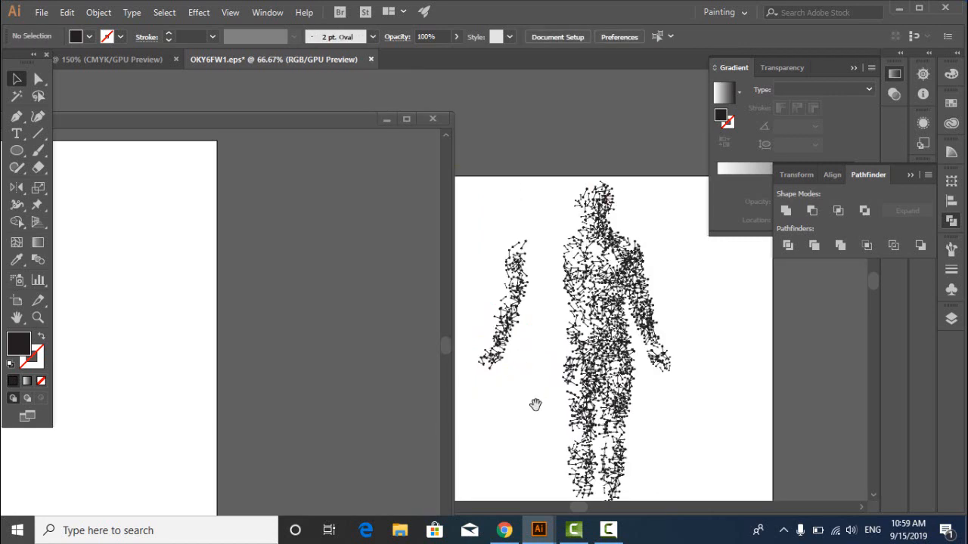
left_click_drag(535, 404, 543, 365)
left_click_drag(674, 180, 663, 393)
left_click_drag(670, 184, 674, 383)
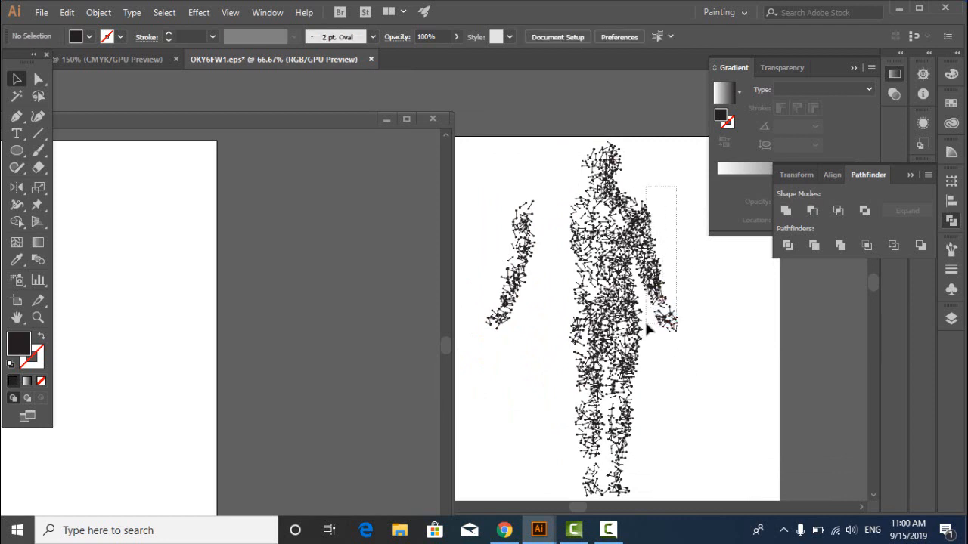
left_click_drag(645, 323, 651, 325)
key("Delete")
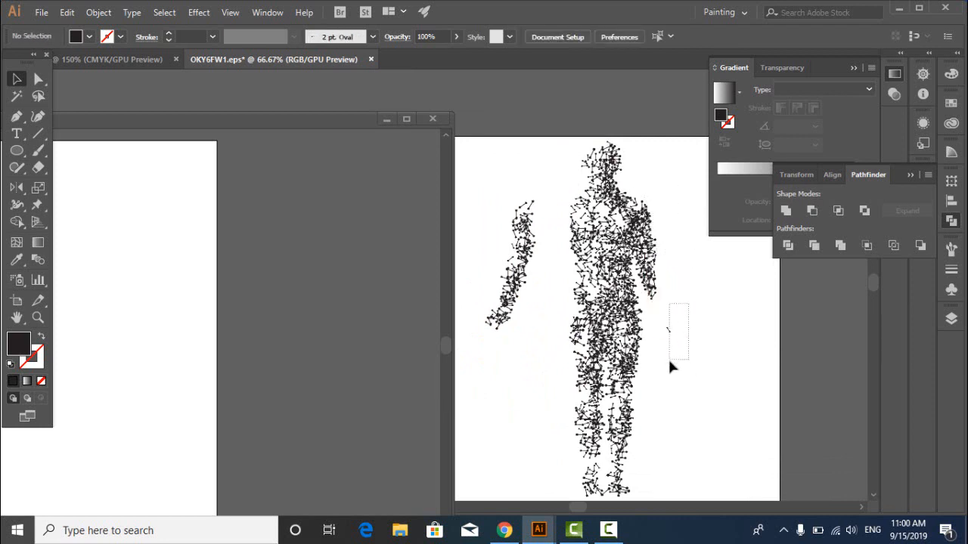
left_click_drag(664, 286, 640, 274)
key("Delete")
key("Delete")
key("Delete")
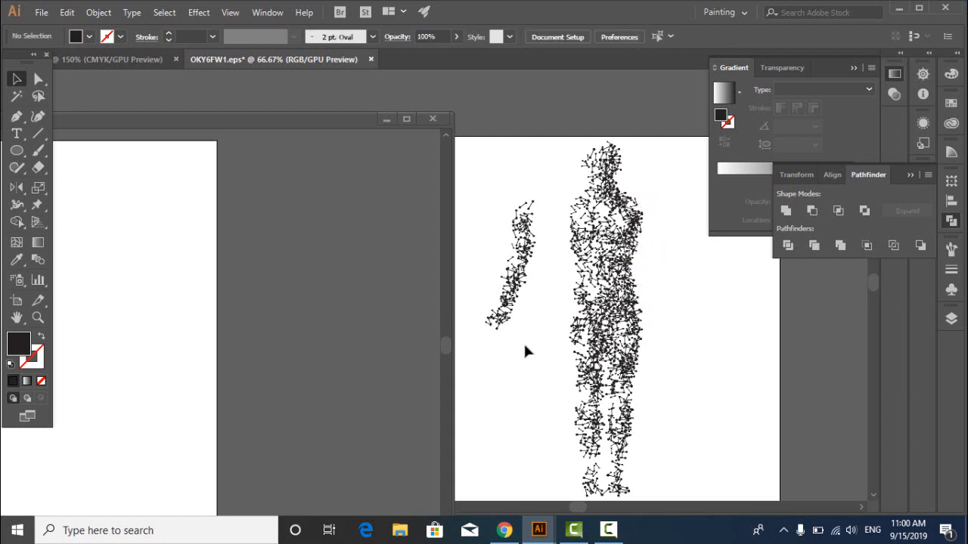
Transfer the detached arm into the blank Untitled-2 document and place it on the artboard
left_click_drag(535, 369, 537, 368)
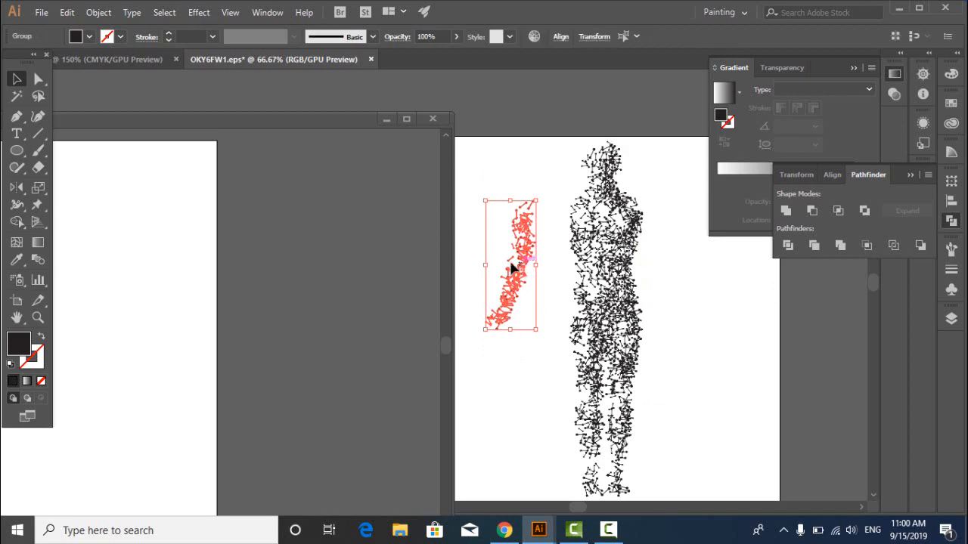
left_click_drag(509, 268, 155, 287)
left_click_drag(227, 120, 454, 95)
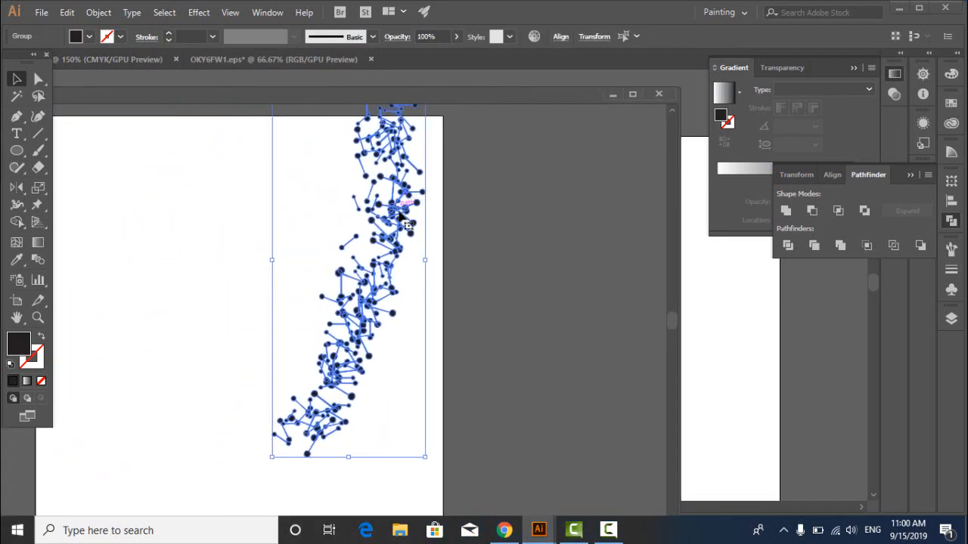
left_click_drag(403, 215, 288, 299)
left_click(402, 290)
scroll(403, 288, "down", 2)
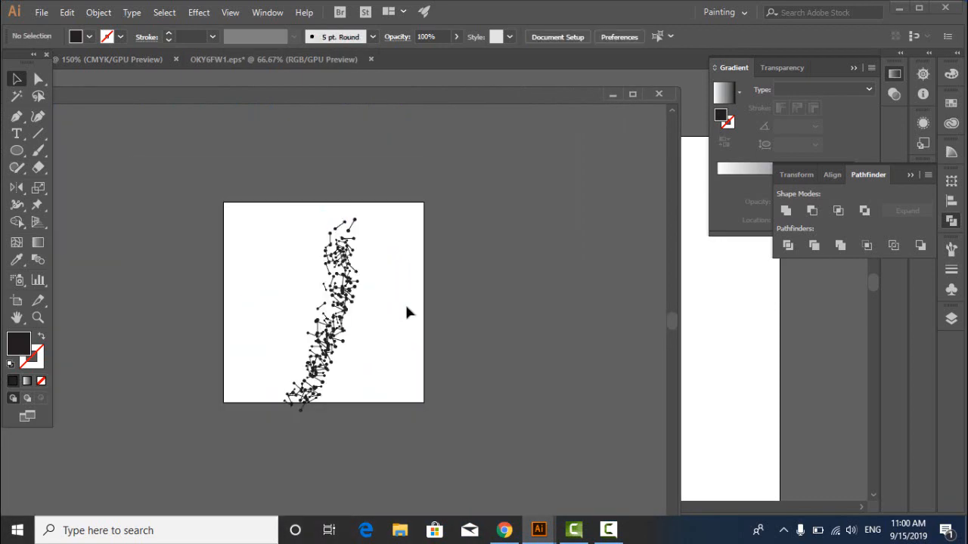
scroll(405, 305, "up", 1)
left_click_drag(401, 372, 452, 374)
Select the whole arm, move it up inside the artboard and scale it down slightly to fit
left_click(332, 414)
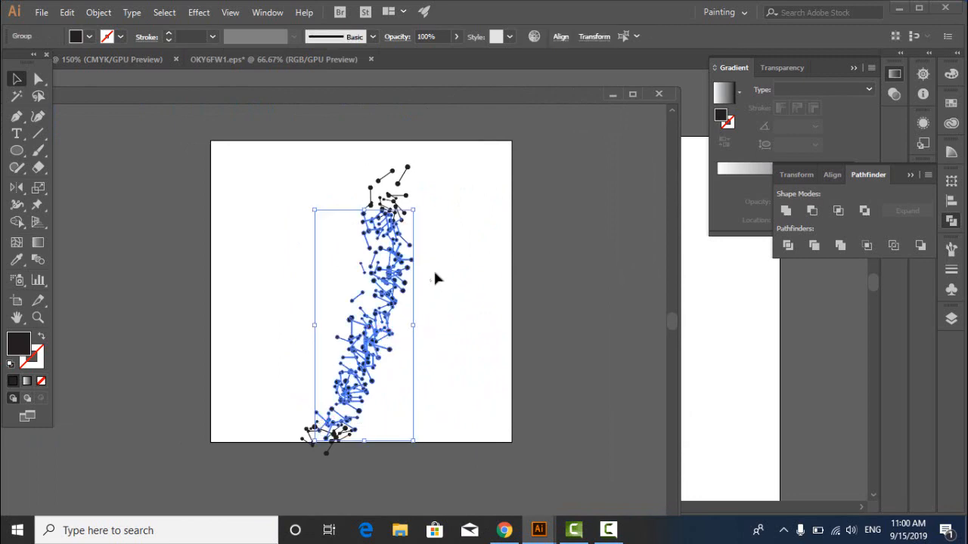
left_click_drag(462, 160, 266, 492)
left_click_drag(376, 344, 372, 328)
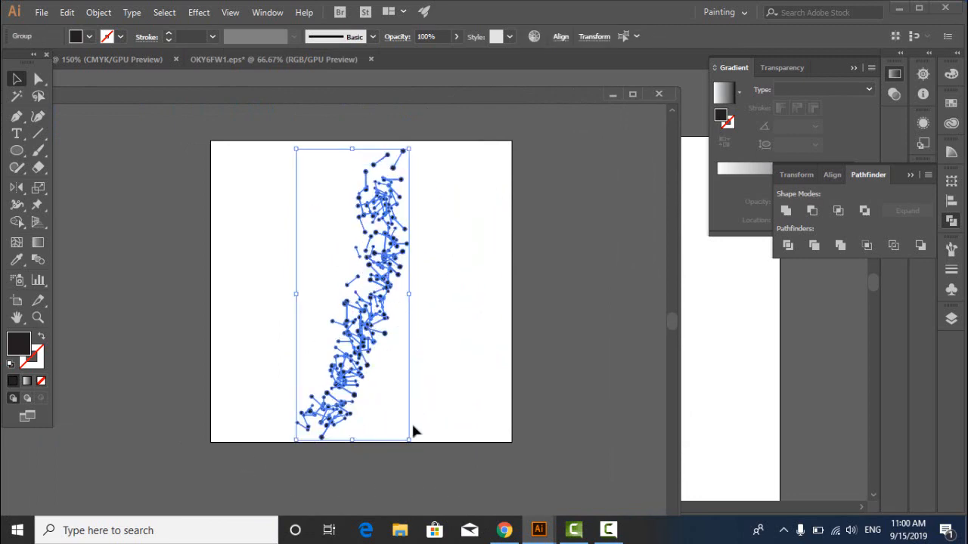
left_click_drag(408, 440, 400, 419)
Delete the lower half of the arm so only the upper arm is left
left_click(431, 345)
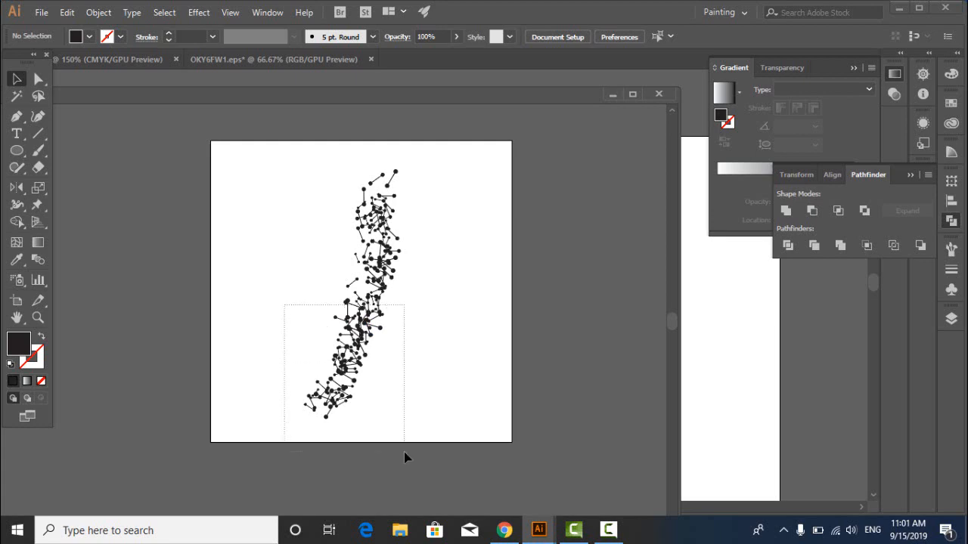
left_click_drag(403, 451, 404, 449)
key("Delete")
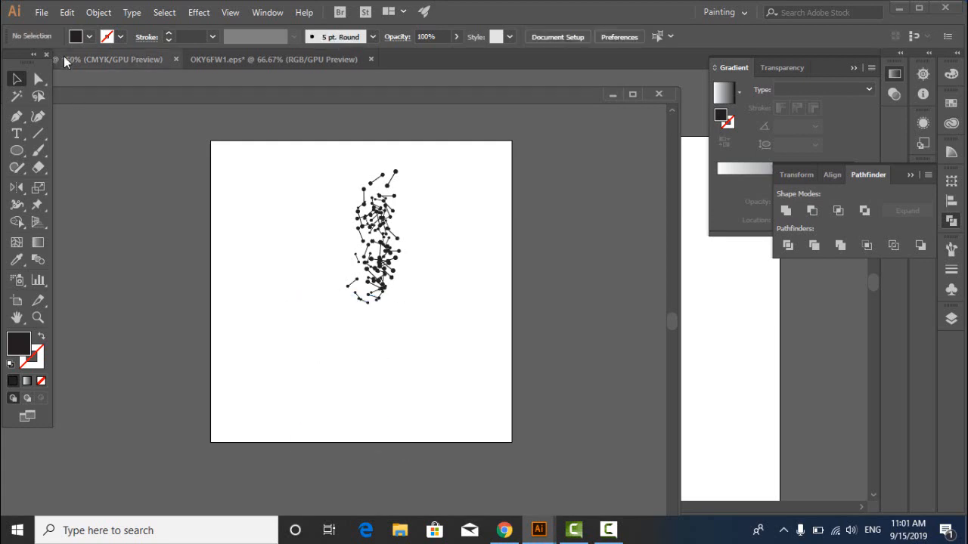
Start exporting the upper arm and create a folder named g on the Desktop as the destination
left_click(41, 12)
mouse_move(68, 262)
left_click(276, 278)
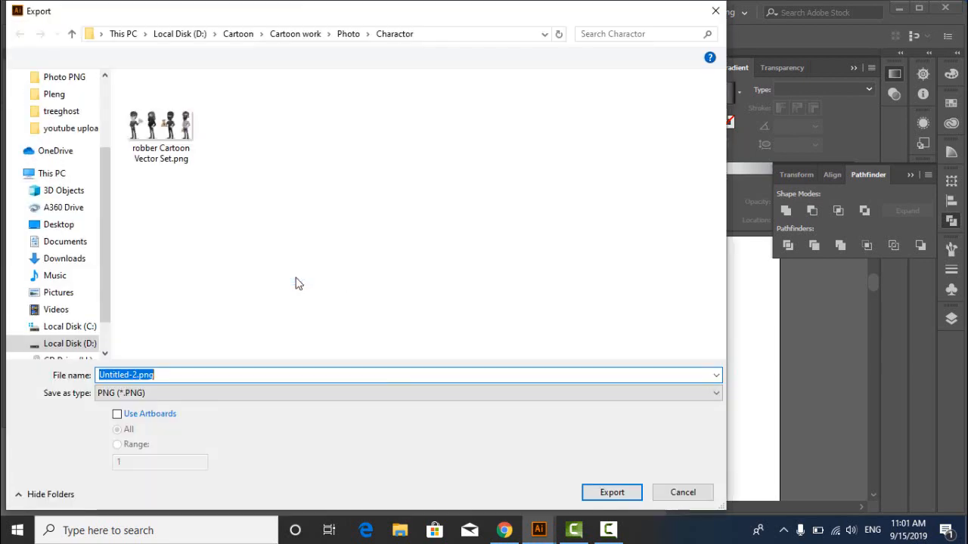
scroll(97, 121, "up", 3)
left_click(58, 105)
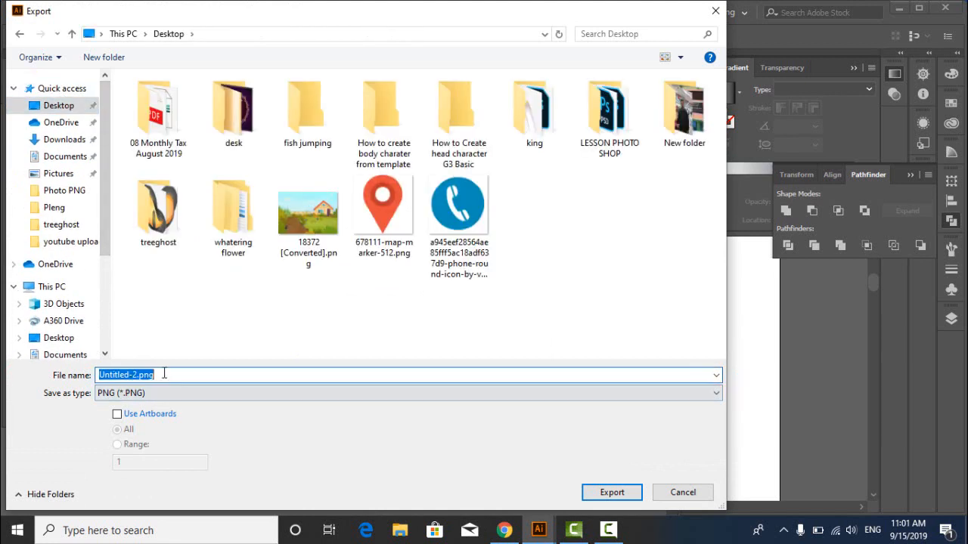
right_click(207, 328)
mouse_move(249, 460)
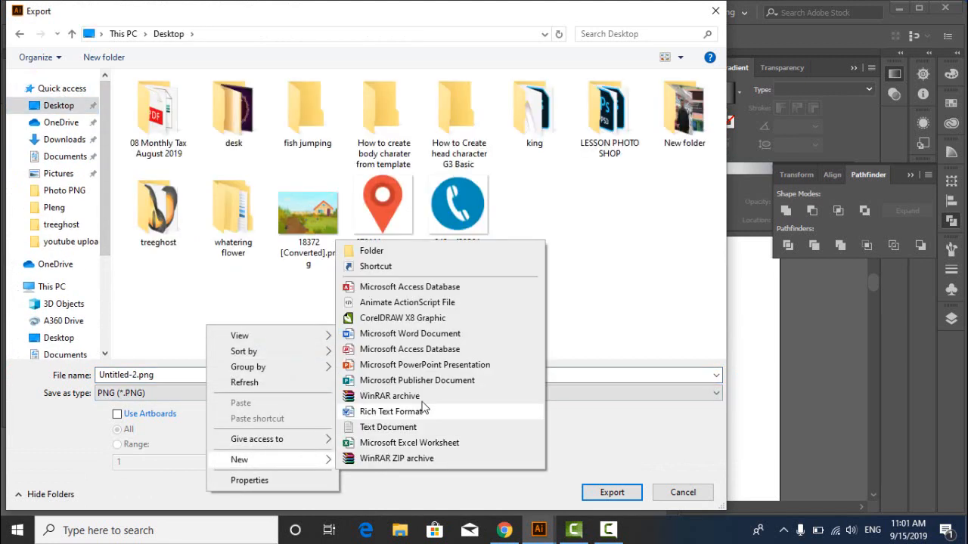
left_click(368, 254)
type("g")
double_click(529, 225)
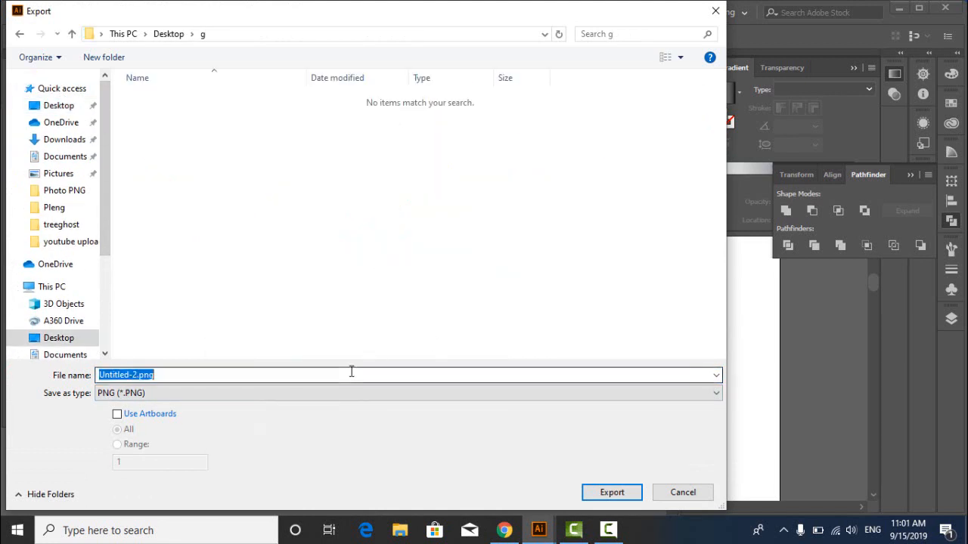
Export the upper arm as a PNG named Rhean at 300 ppi with a transparent background
type("Rhean")
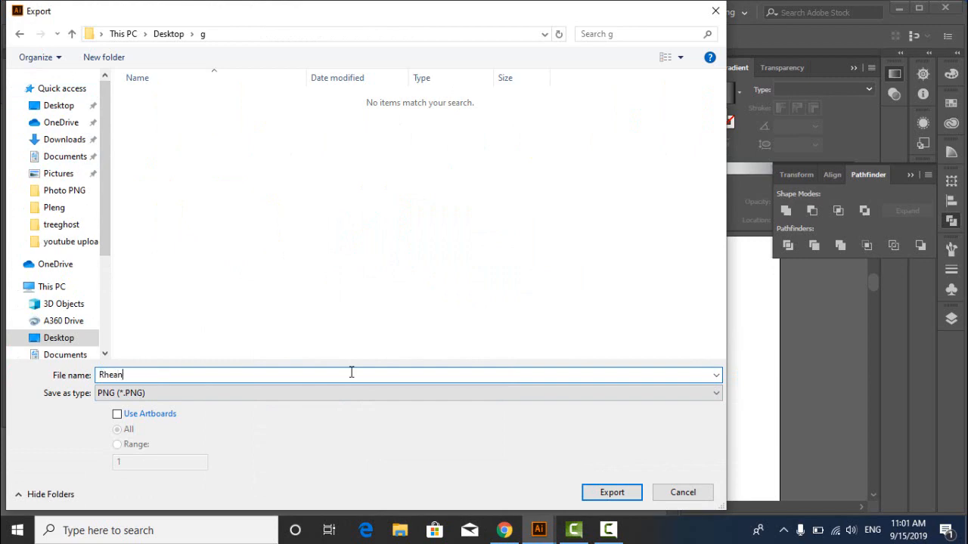
left_click(612, 492)
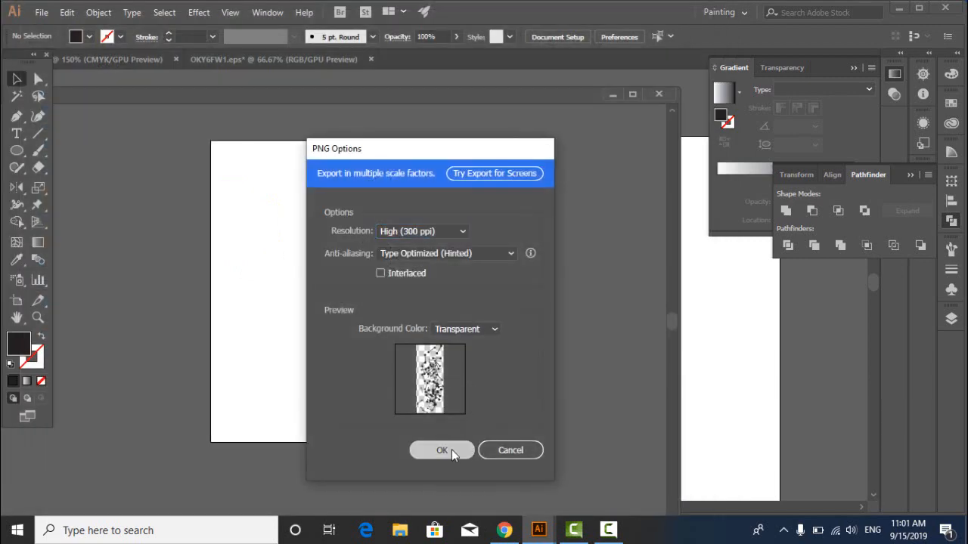
key("Return")
Reflect the upper arm across the vertical axis to make the opposite side's version
left_click_drag(315, 159, 416, 370)
left_click(16, 187)
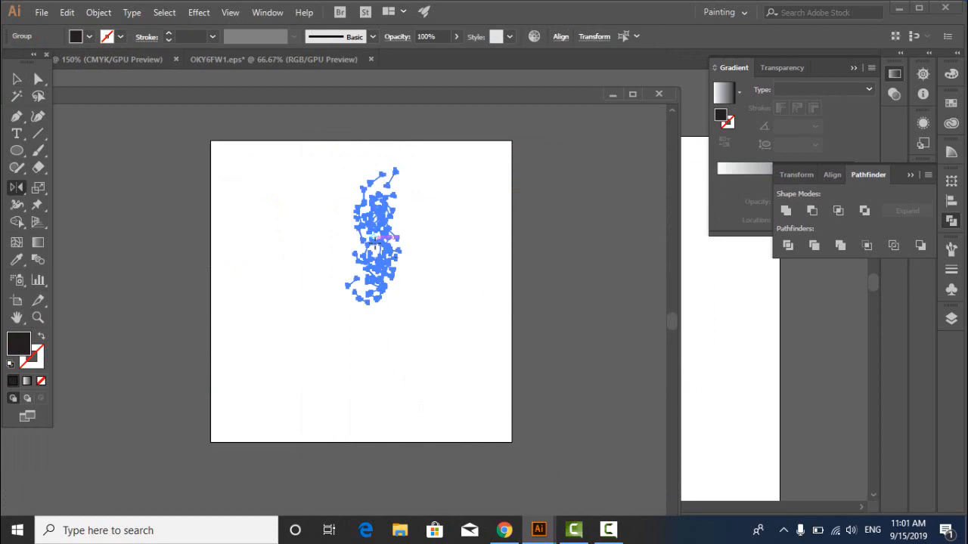
key("Return")
key("Return")
key("v")
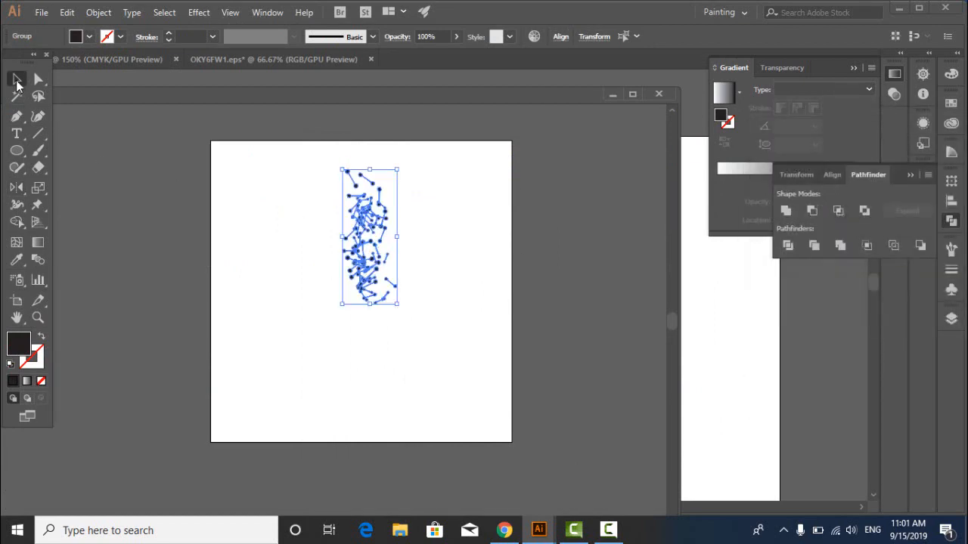
left_click(44, 13)
left_click(121, 277)
left_click(737, 421)
Export the mirrored upper arm to folder g as a 300 ppi transparent PNG named Lhean
left_click(39, 13)
left_click(306, 277)
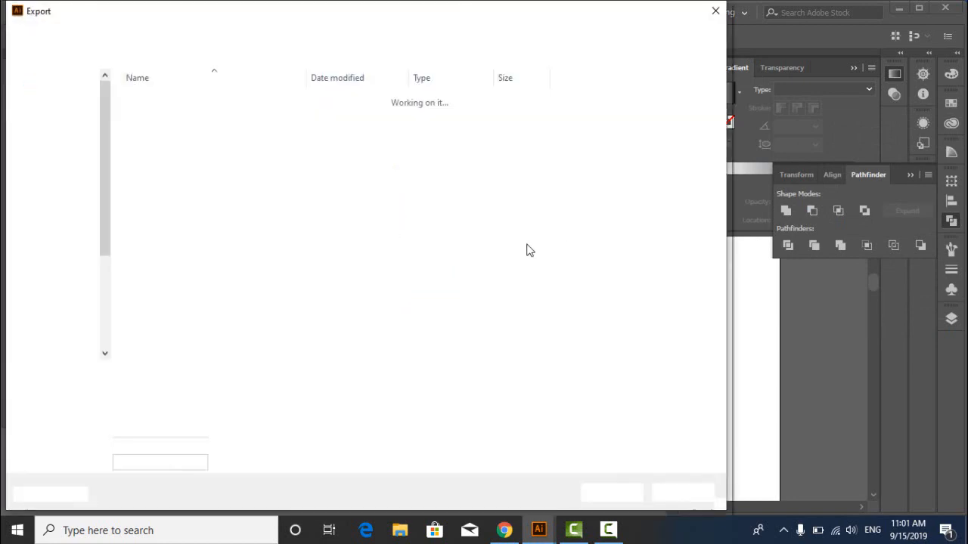
type("Lhe")
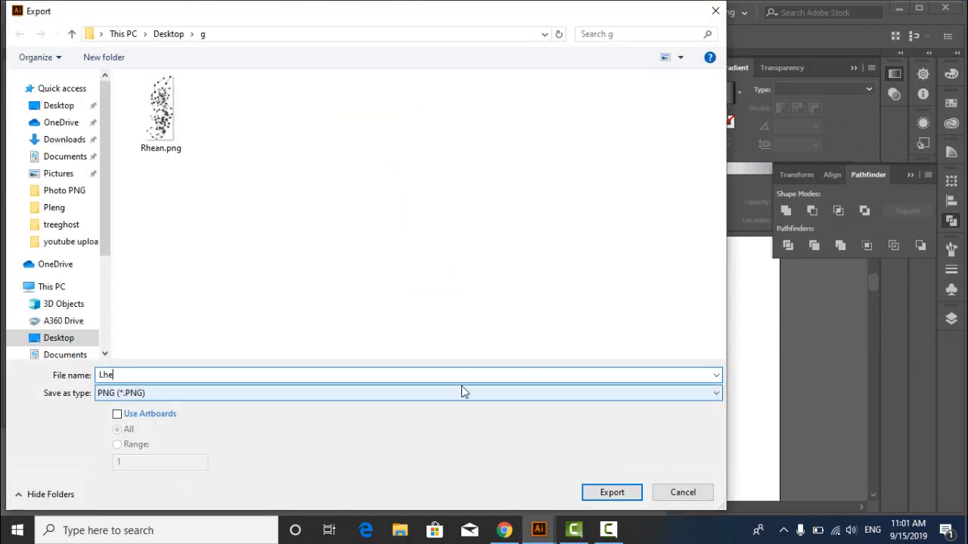
type("an")
left_click(612, 492)
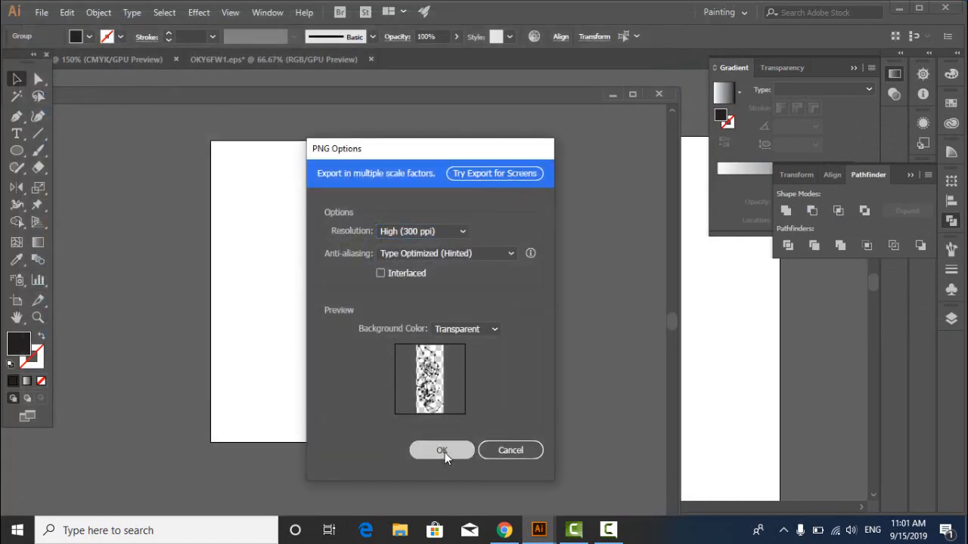
left_click(442, 449)
Restore the full arm by undoing the reflection and deletion, and delete its upper half to keep the forearm and hand
key("ctrl+z")
key("ctrl+z")
key("ctrl+z")
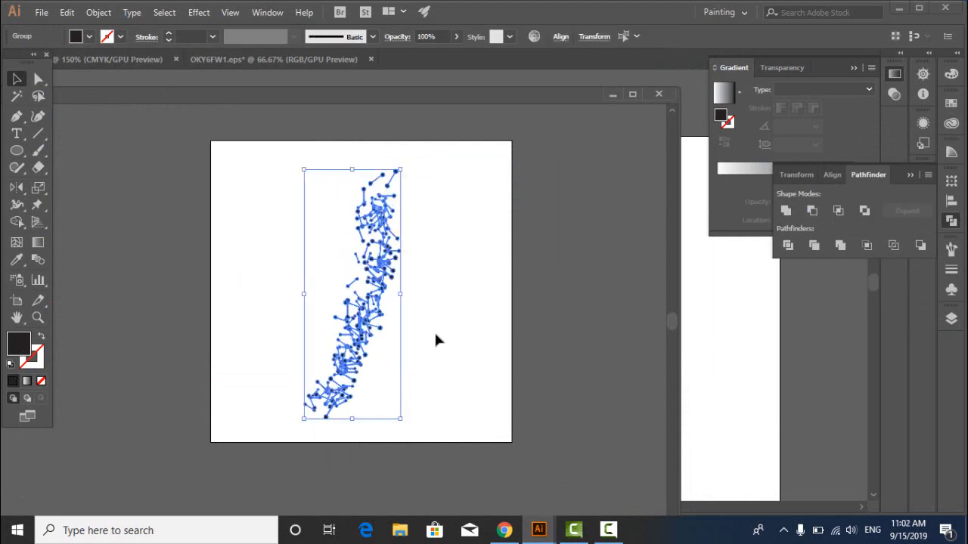
left_click(435, 339)
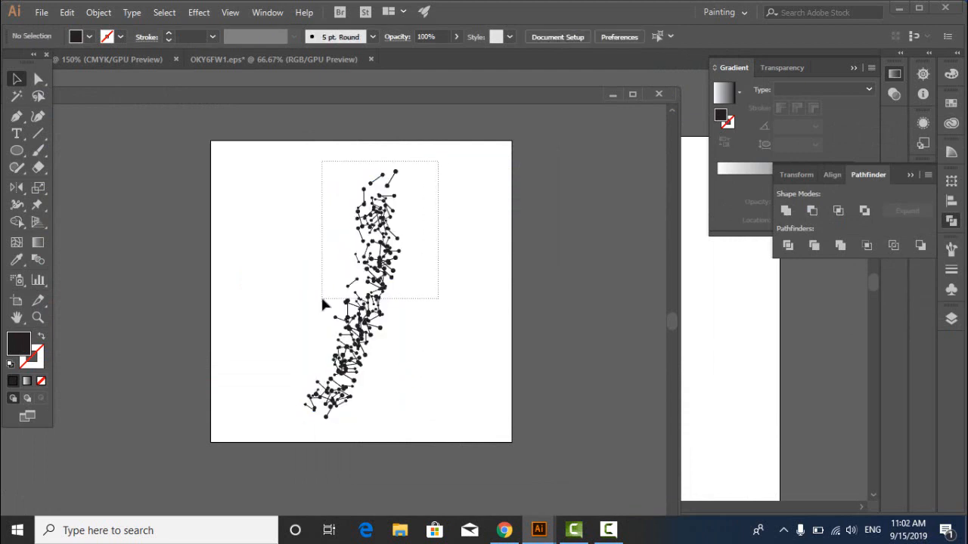
left_click_drag(322, 299, 321, 301)
key("Delete")
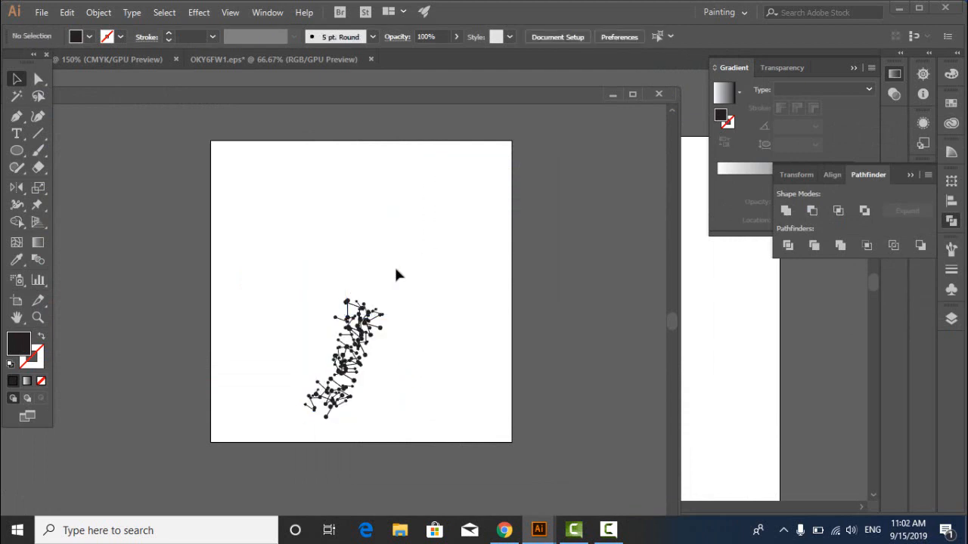
Export the forearm and hand to folder g as a PNG named Rh1
left_click(42, 12)
mouse_move(65, 261)
left_click(295, 280)
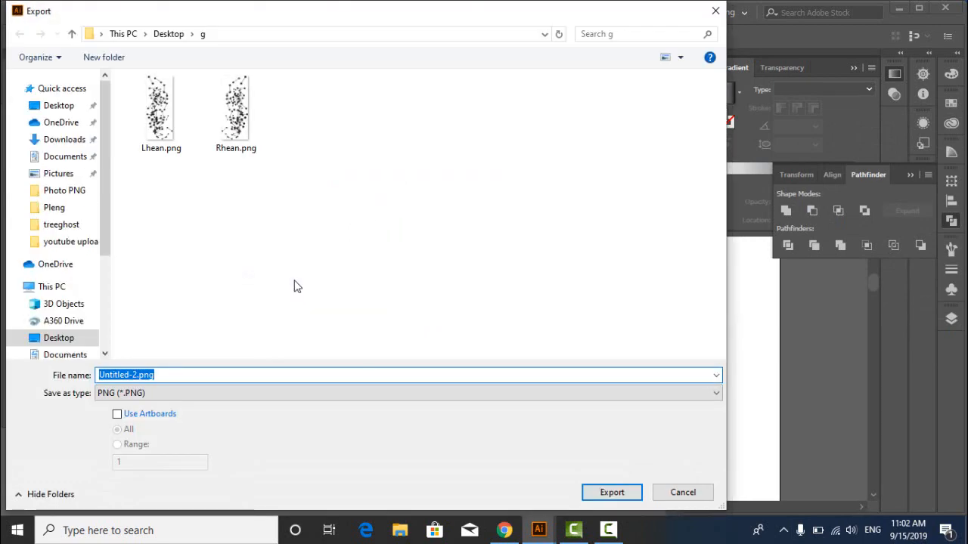
type("Rh1")
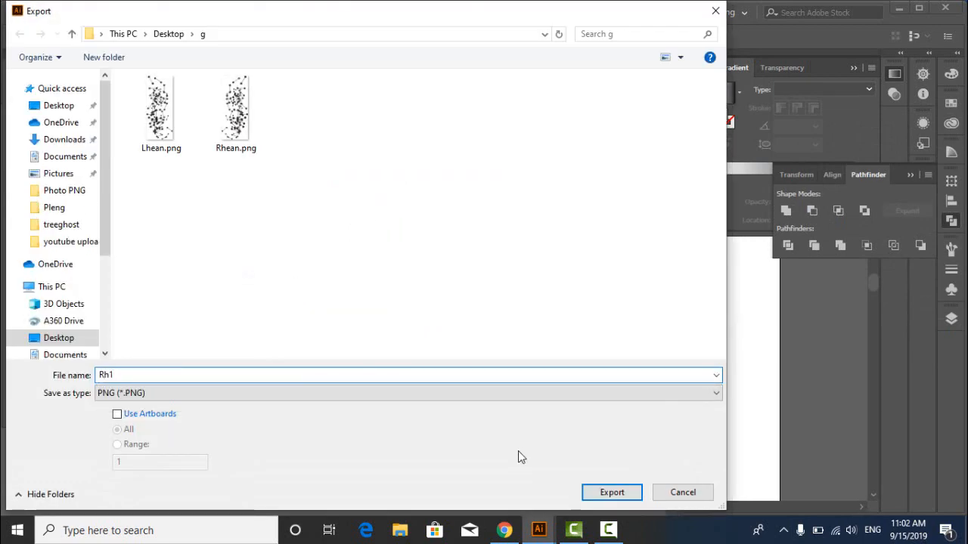
left_click(612, 492)
left_click(439, 451)
Reflect the forearm and hand across the vertical axis
left_click(313, 341)
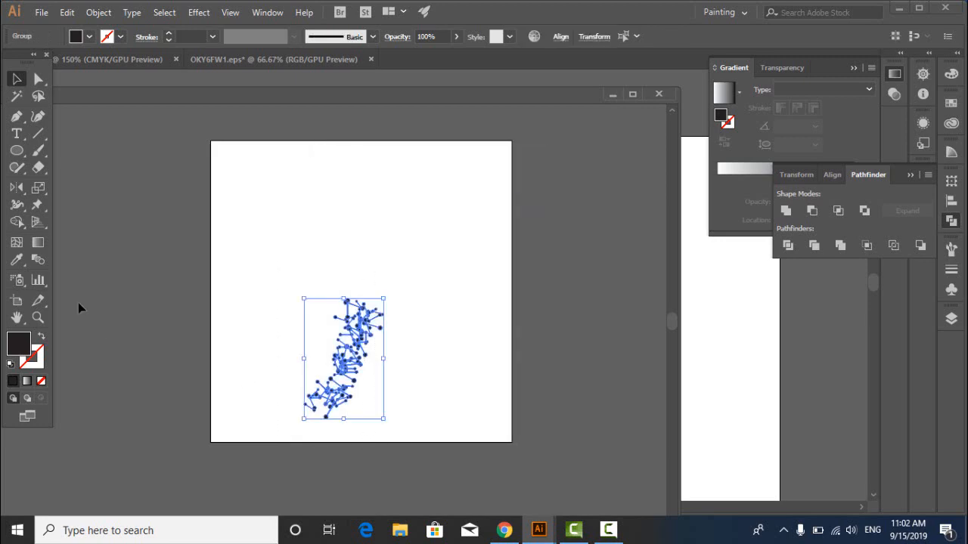
left_click(17, 187)
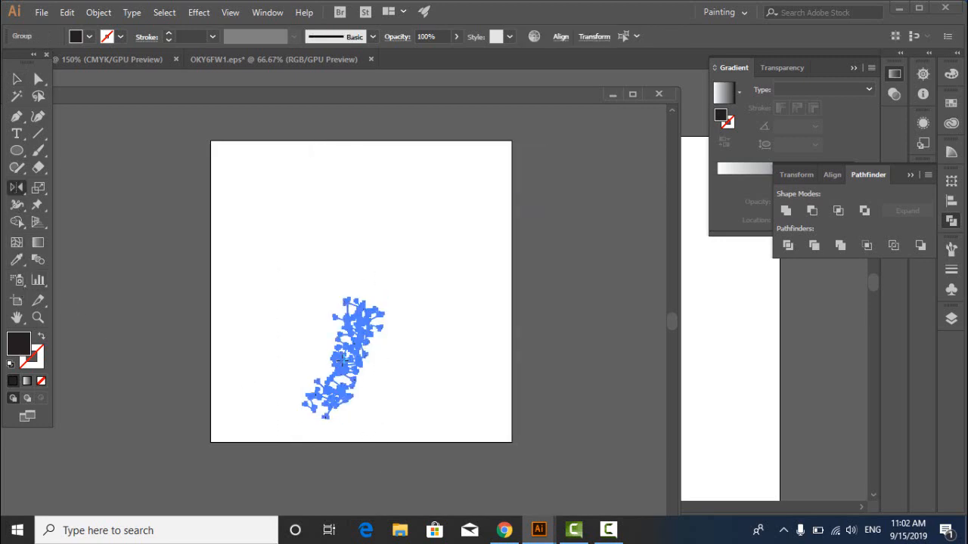
left_click(342, 361, "alt")
left_click(858, 329)
left_click(16, 79)
Export the mirrored forearm and hand to folder g as a 300 ppi transparent PNG named Lh1
left_click(42, 13)
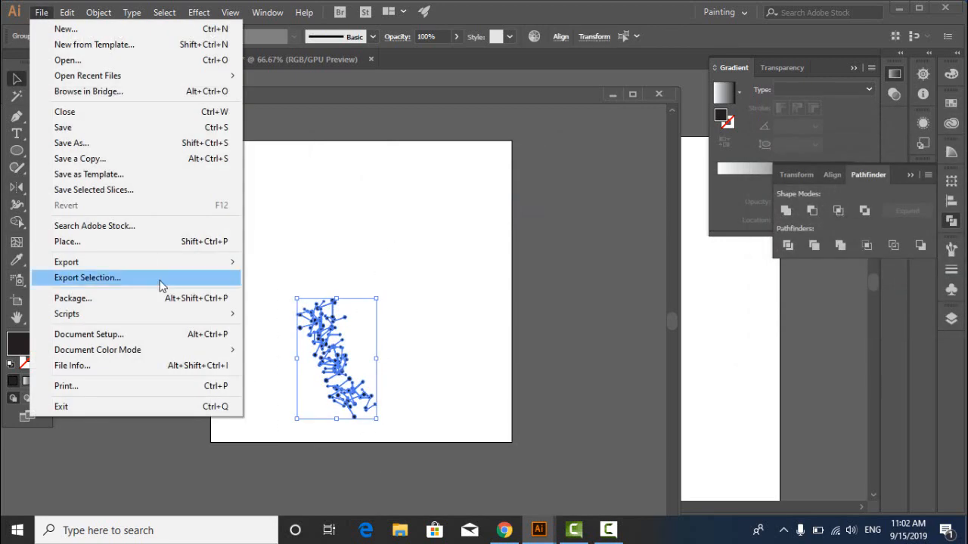
mouse_move(227, 262)
left_click(280, 279)
type("L")
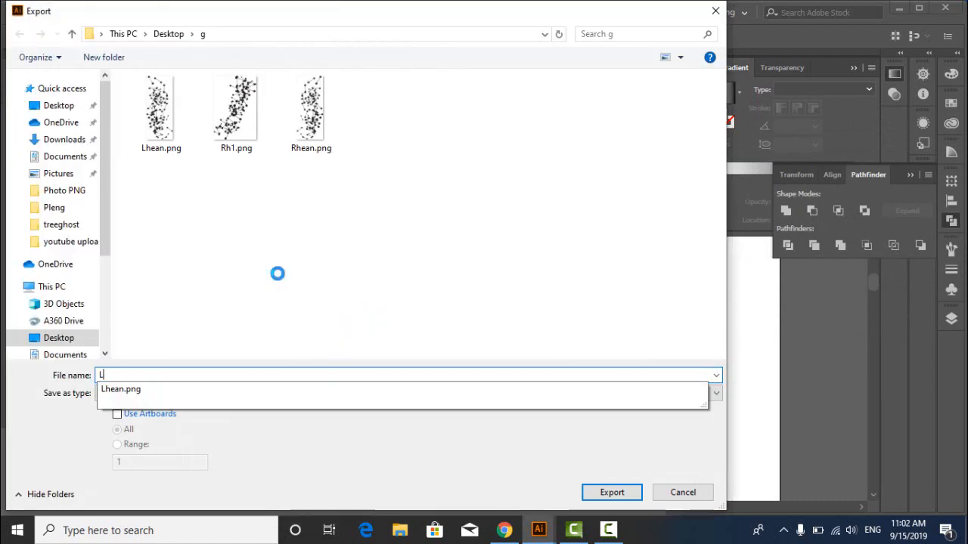
type("h1")
left_click(612, 492)
key("Return")
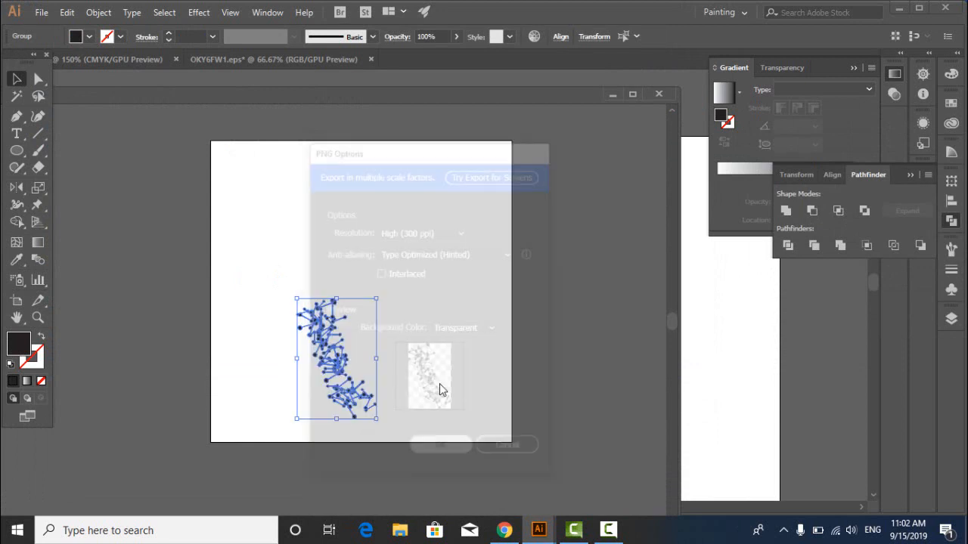
Delete the forearm from the export artboard and shift its document window aside to uncover the full figure
left_click_drag(436, 259, 245, 461)
key("Delete")
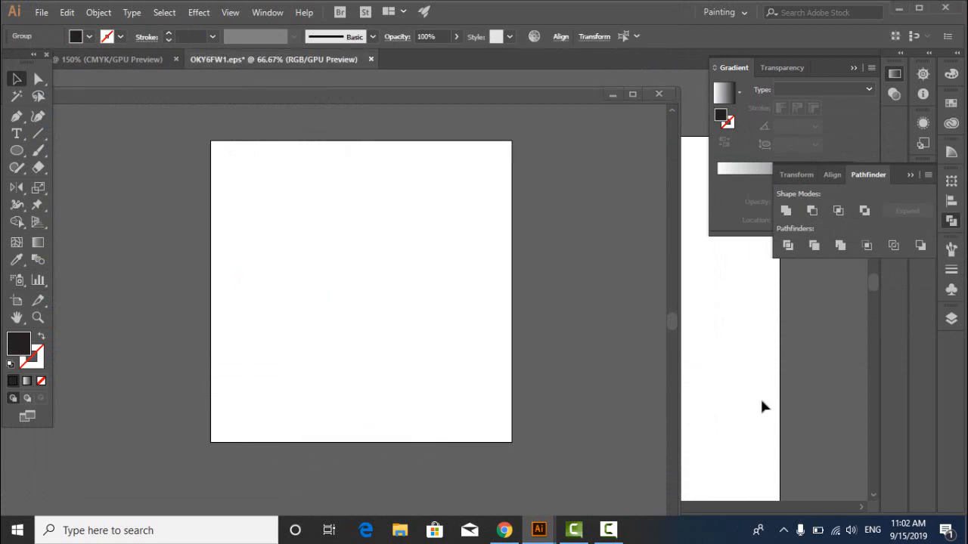
left_click_drag(329, 93, 111, 90)
left_click(709, 301)
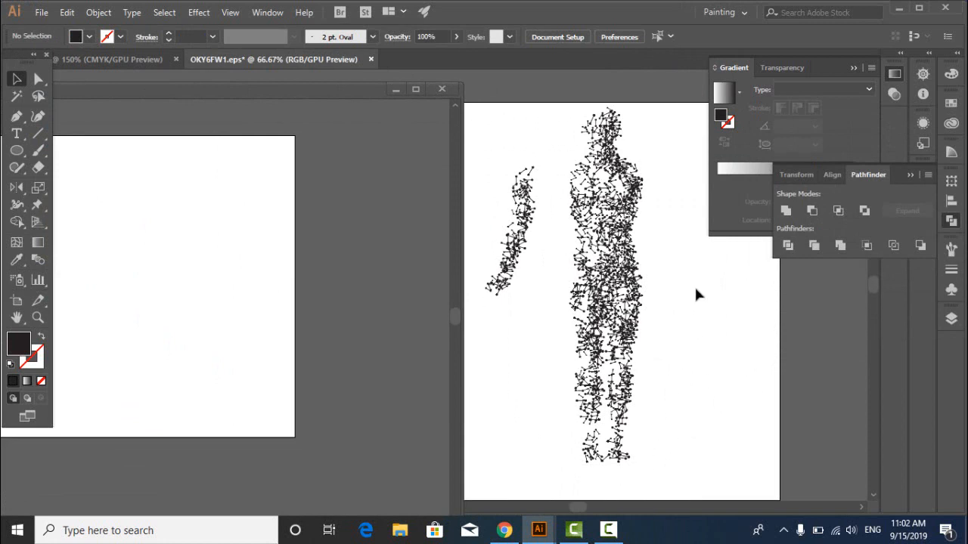
Separate both legs from the torso at the waist and place them lower down, below the loose arm
left_click_drag(694, 279, 538, 411)
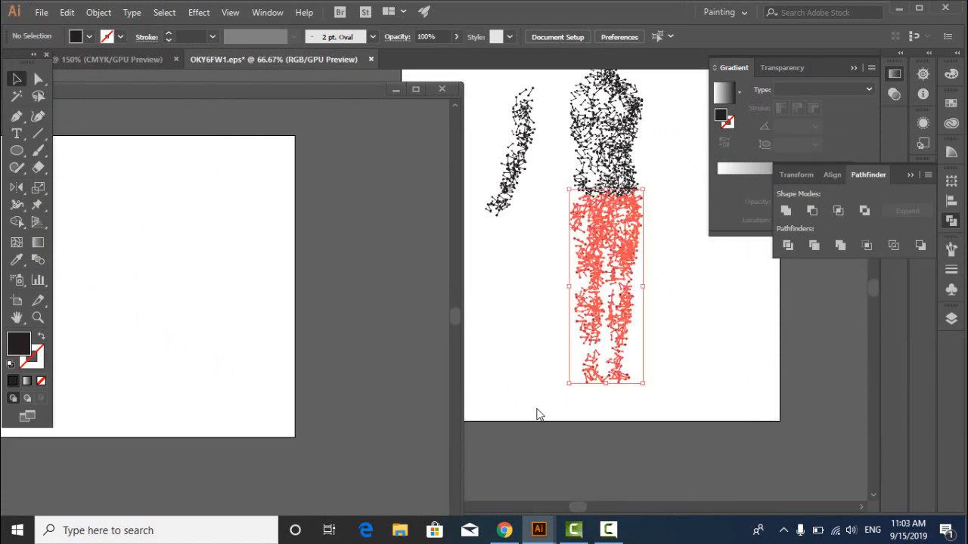
left_click_drag(588, 270, 505, 302)
scroll(654, 335, "up", 2)
scroll(655, 327, "up", 1)
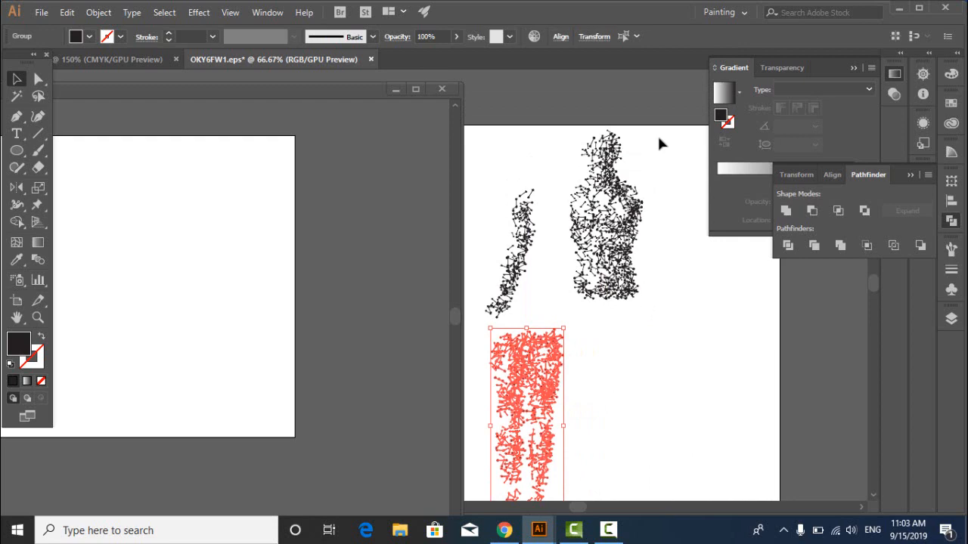
Copy the torso without the head into the export document and position it inside the artboard
left_click_drag(663, 172, 198, 302)
key("ctrl+minus")
left_click_drag(241, 340, 258, 306)
left_click(350, 333)
Export the torso to folder g as a PNG named Hip and clear the export artboard
left_click(41, 12)
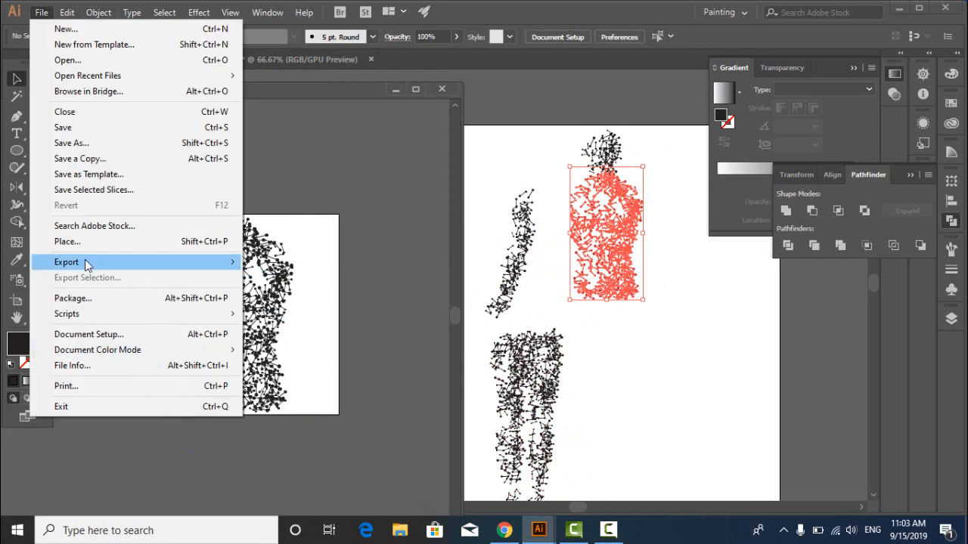
left_click(254, 275)
type("Hip")
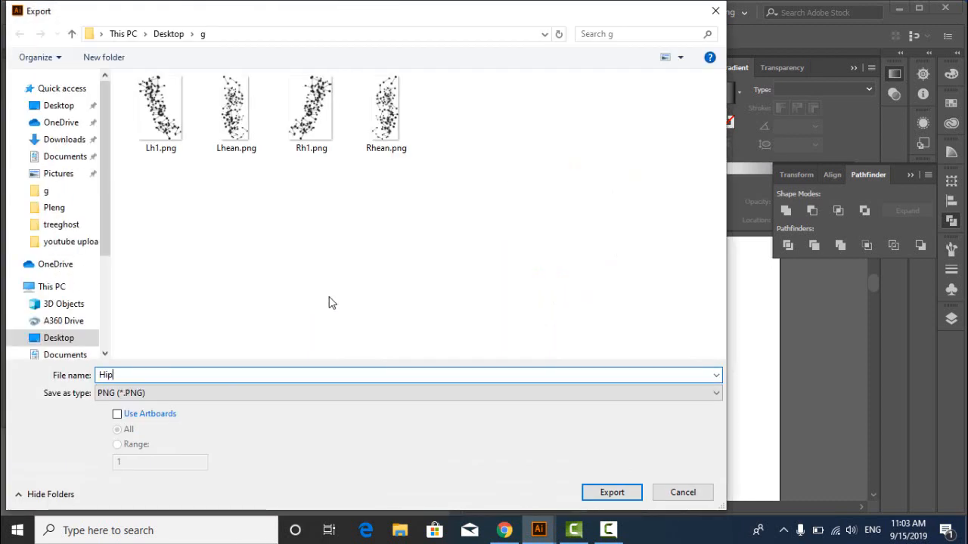
left_click(600, 489)
left_click(472, 450)
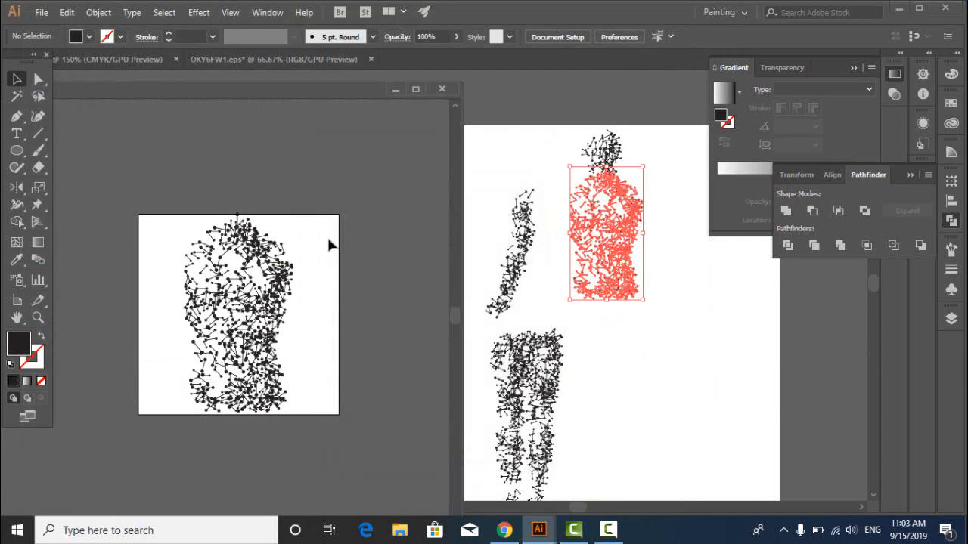
left_click_drag(130, 462, 131, 450)
key("Delete")
Move the torso down away from the head and copy the head onto the export artboard
left_click(593, 263)
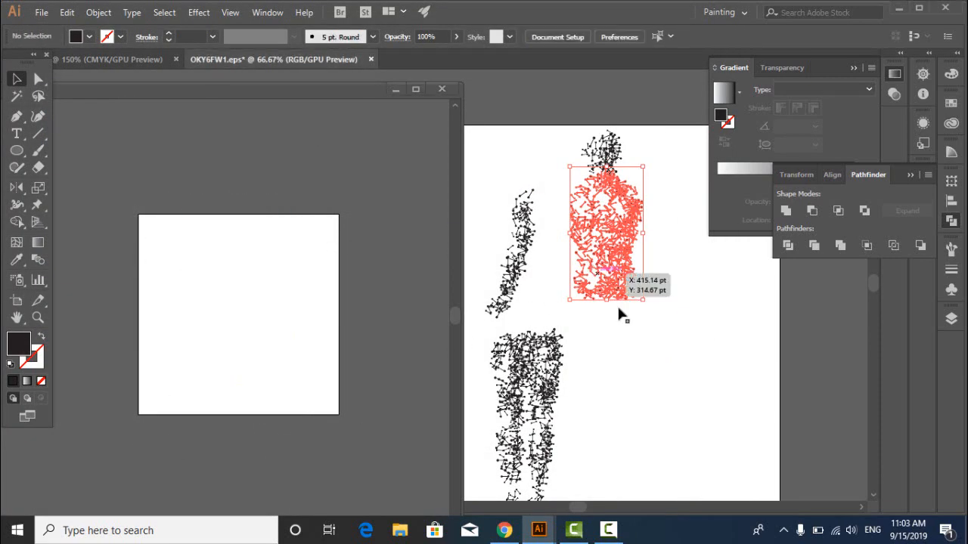
left_click_drag(613, 247, 622, 278)
left_click_drag(647, 114, 276, 323)
scroll(221, 357, "up", 1)
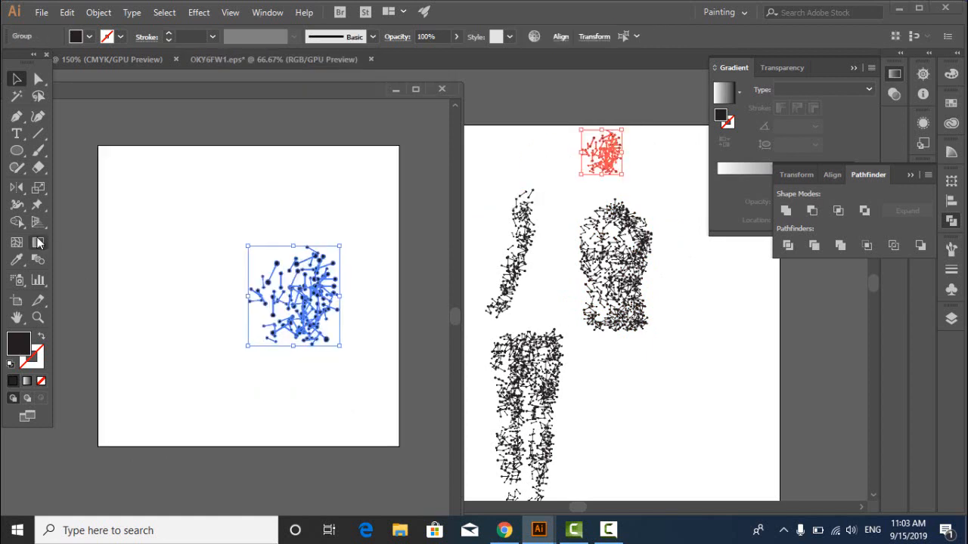
Add a reflected copy of the head across the vertical axis, overlapping the original to form a symmetrical head
left_click(16, 187)
left_click(294, 297, "alt")
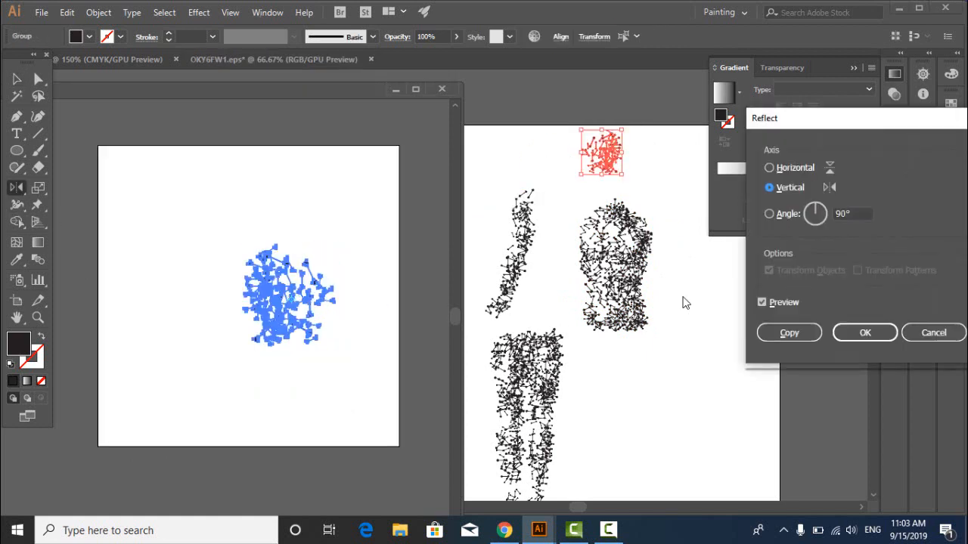
left_click(767, 330)
left_click(17, 80)
left_click(275, 193)
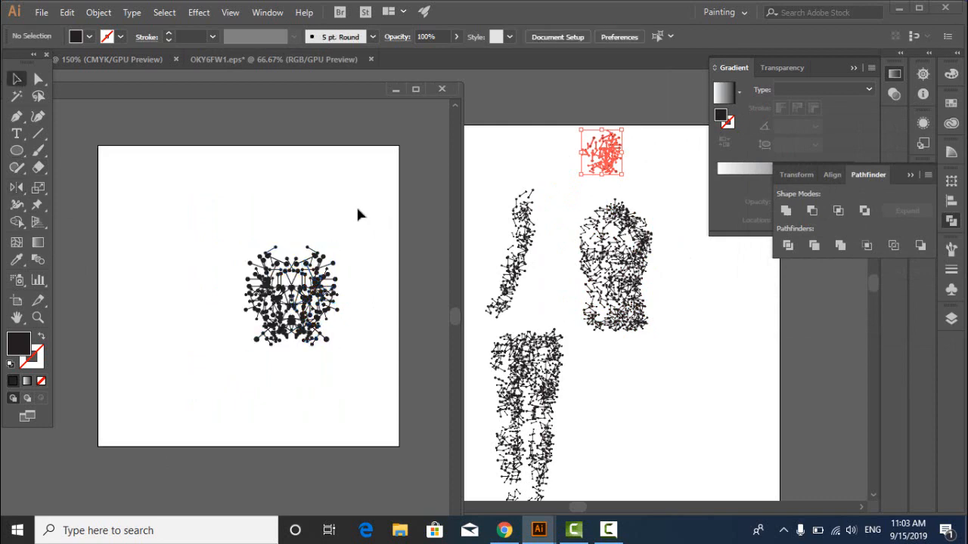
left_click_drag(197, 369, 197, 371)
left_click(140, 244)
Export the symmetrical head to folder g as a PNG named head and clear the export artboard
left_click(41, 12)
mouse_move(83, 261)
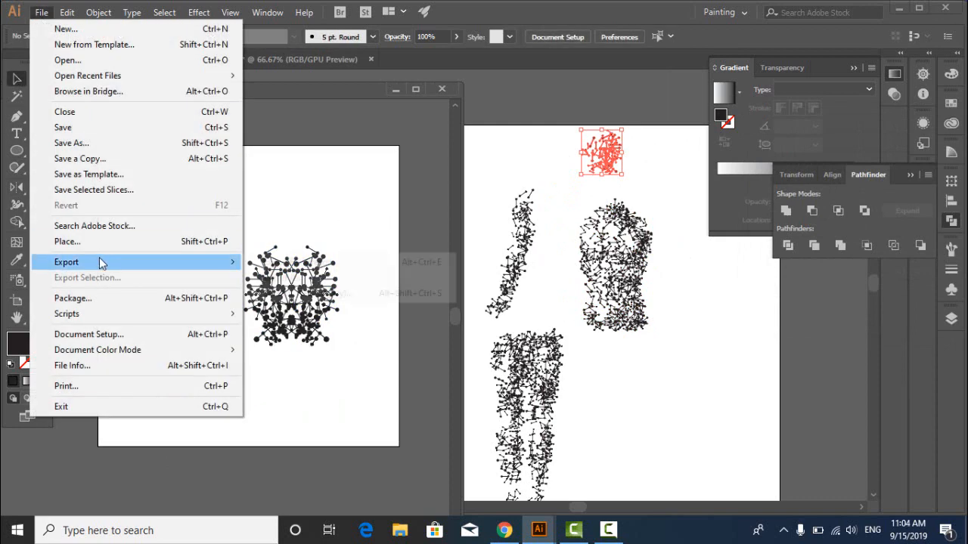
left_click(270, 276)
type("heand")
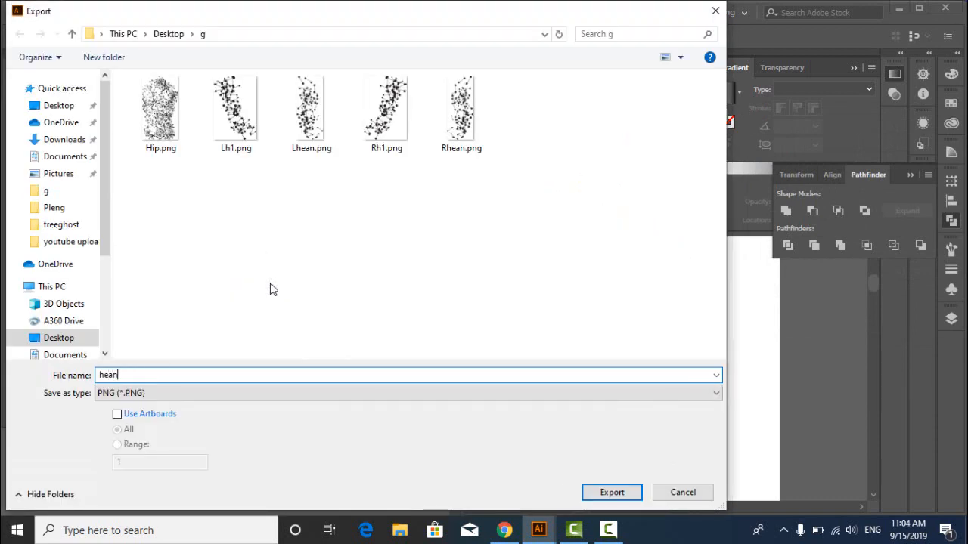
left_click(611, 492)
left_click(446, 447)
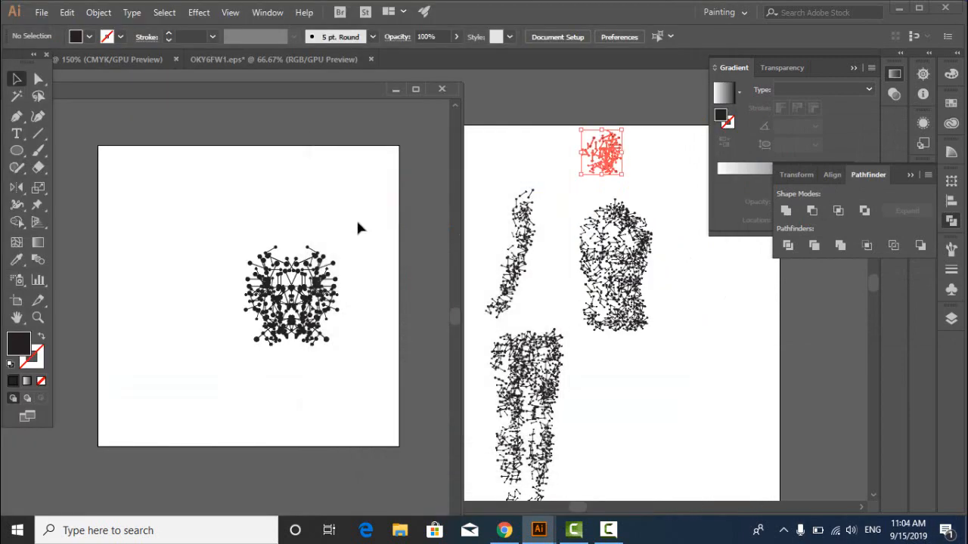
left_click_drag(359, 227, 223, 387)
key("Delete")
left_click(592, 384)
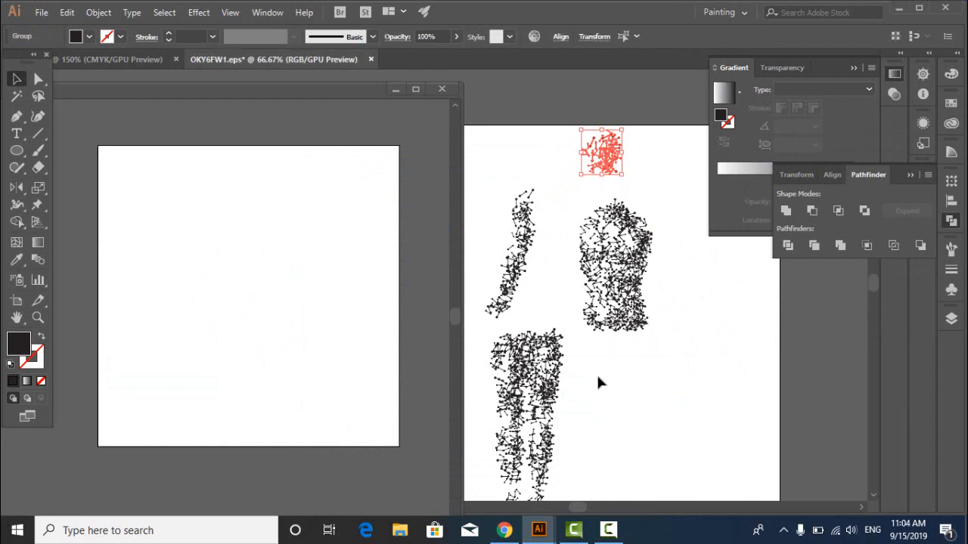
Split the right-hand leg off from the left one and move the torso farther up and away from the legs
scroll(601, 366, "down", 3)
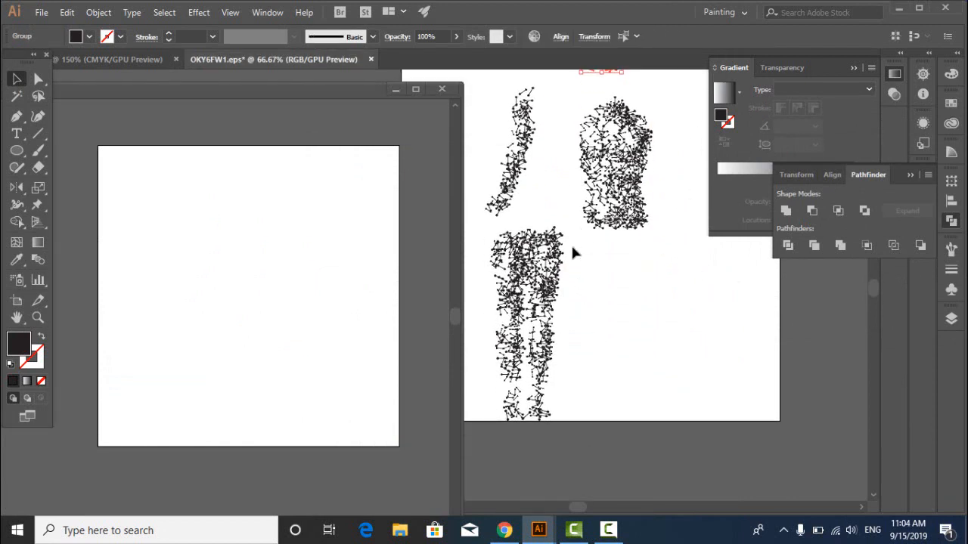
left_click(534, 414)
left_click_drag(551, 280, 567, 292)
left_click(643, 301)
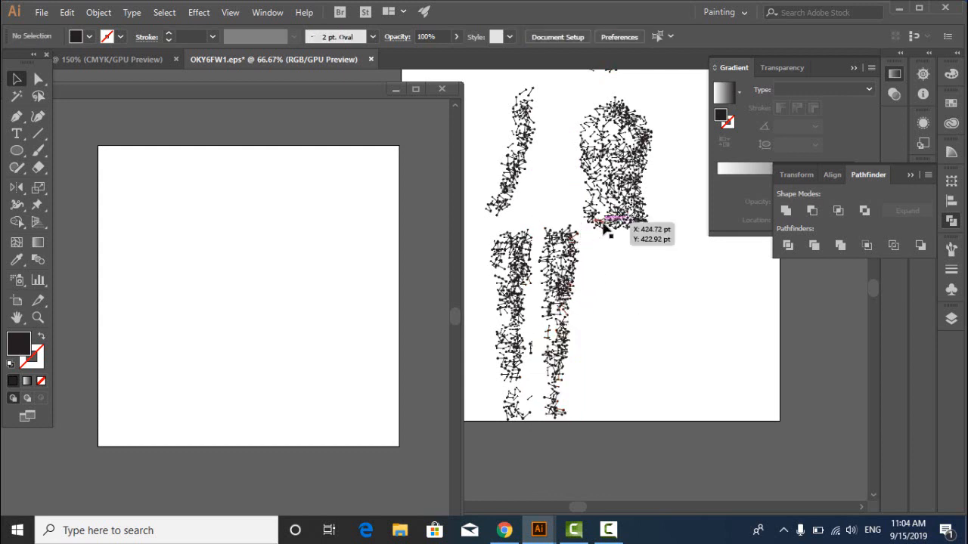
left_click_drag(679, 227, 690, 201)
left_click(595, 215)
Widen the gap between the two legs and move the stray calf fragment over to the right-hand leg
left_click_drag(544, 438, 543, 439)
left_click_drag(564, 279, 579, 280)
left_click(630, 295)
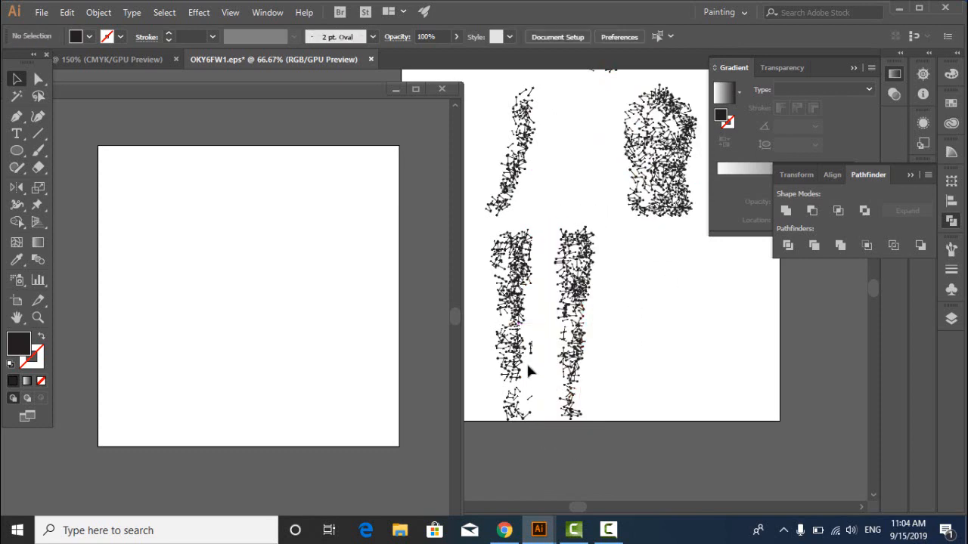
left_click_drag(536, 347, 573, 391)
left_click(661, 379)
Copy the complete right-hand leg into the export document and centre it over the artboard
left_click_drag(602, 218, 568, 449)
left_click_drag(572, 309, 255, 229)
scroll(255, 233, "down", 3)
scroll(257, 238, "up", 1)
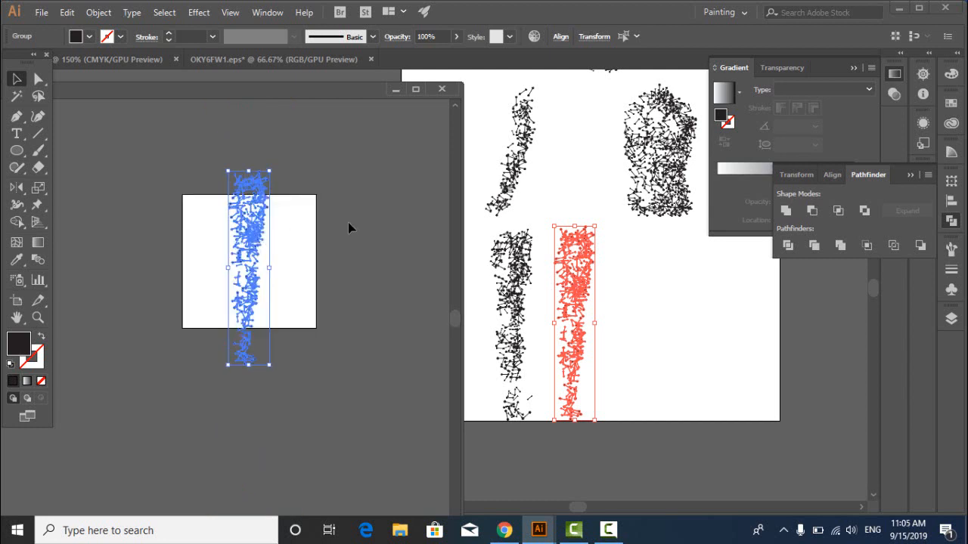
Extend the artboard upward with the Artboard tool so that it covers the top of the leg
left_click(348, 222)
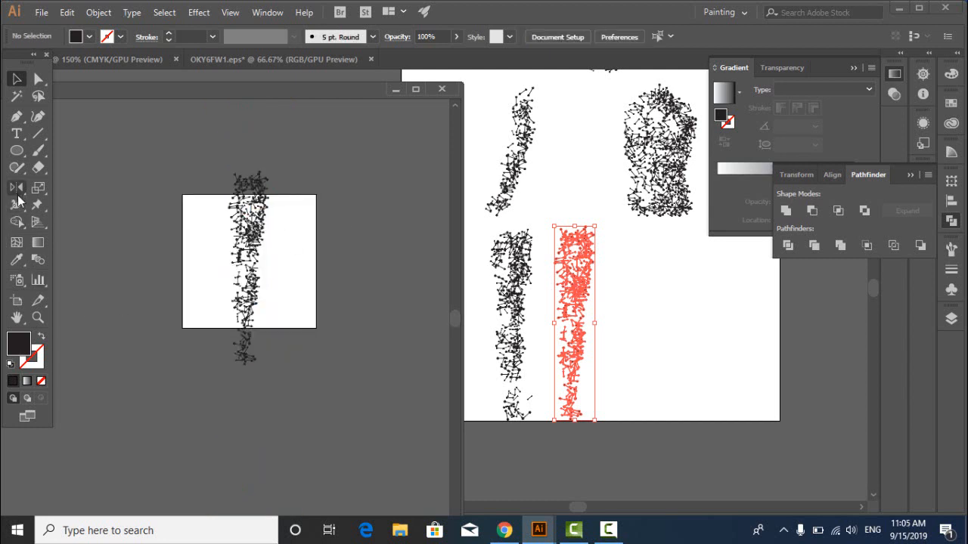
left_click(17, 300)
left_click_drag(250, 195, 254, 167)
key("Escape")
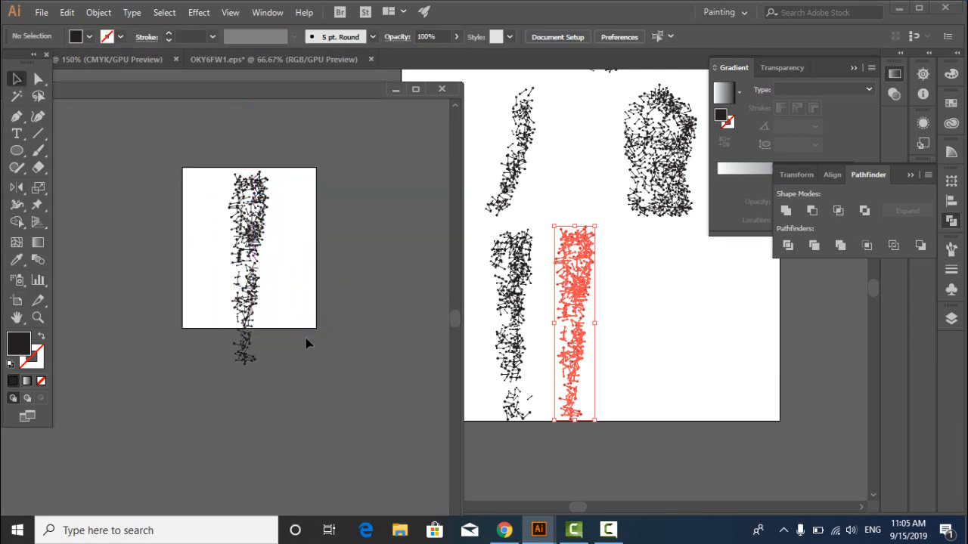
Delete the lower half of the leg below the knee, keeping only the thigh on the artboard
scroll(263, 310, "up", 2)
scroll(262, 310, "down", 1)
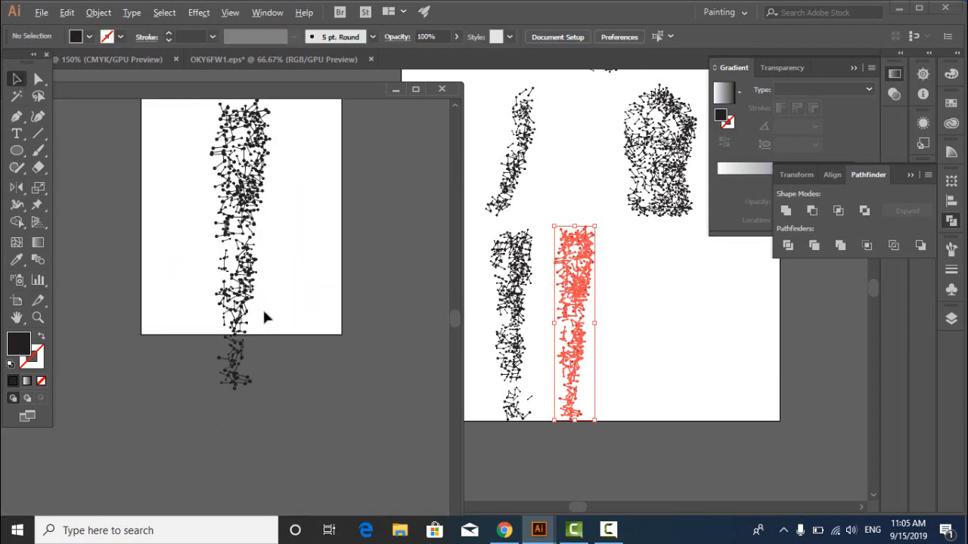
left_click_drag(269, 246, 193, 463)
key("Delete")
scroll(289, 269, "up", 1)
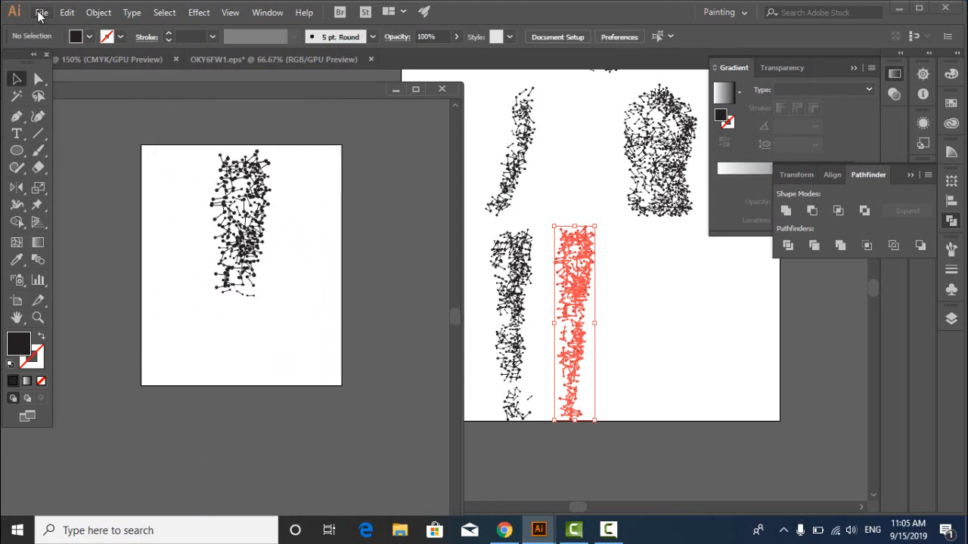
Export the thigh to folder g as a PNG named Llg
left_click(41, 12)
mouse_move(123, 262)
left_click(277, 276)
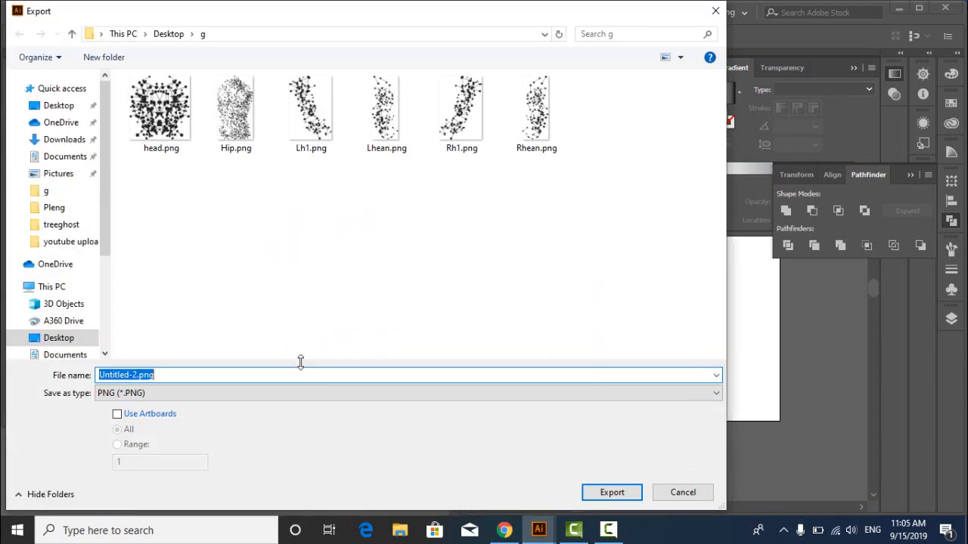
type("Llg")
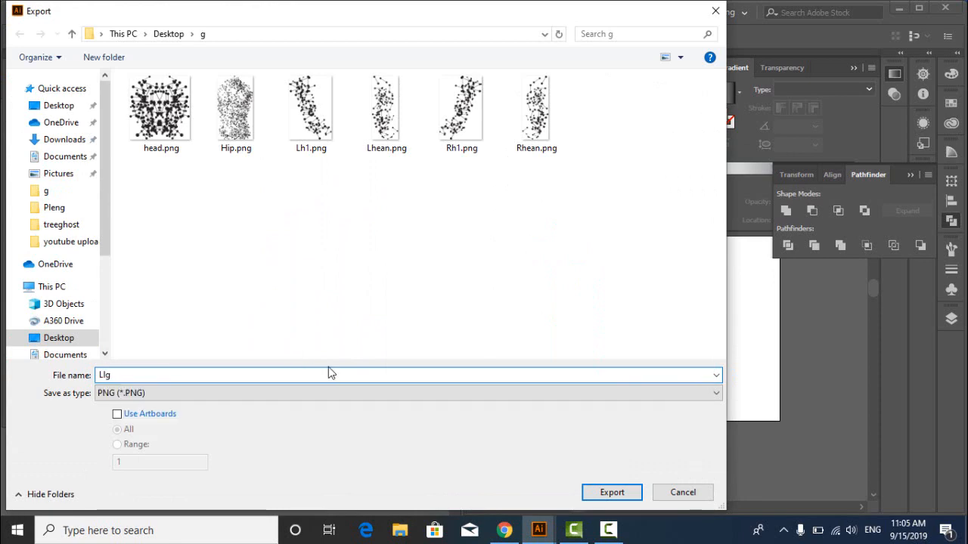
left_click(613, 492)
left_click(441, 449)
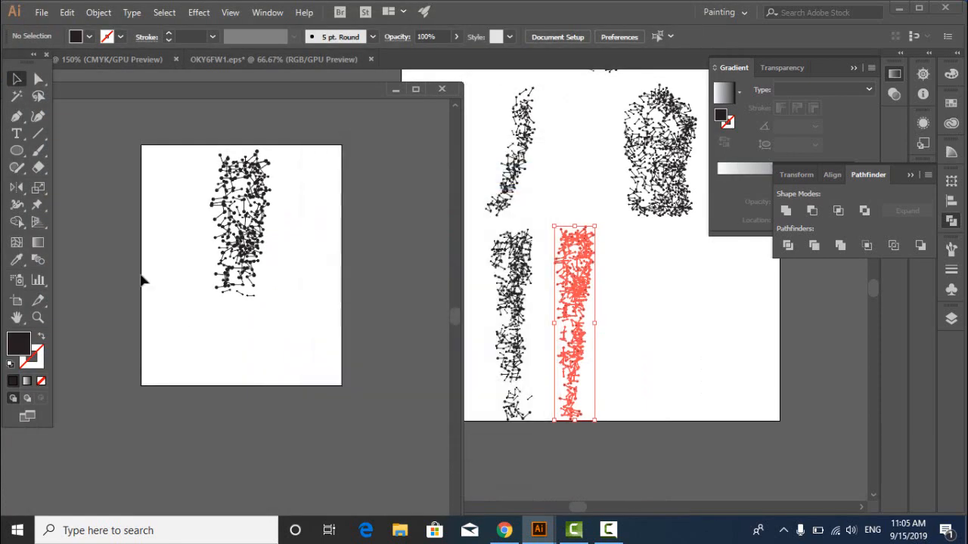
Reflect the thigh across the vertical axis
left_click(209, 190)
left_click(16, 187)
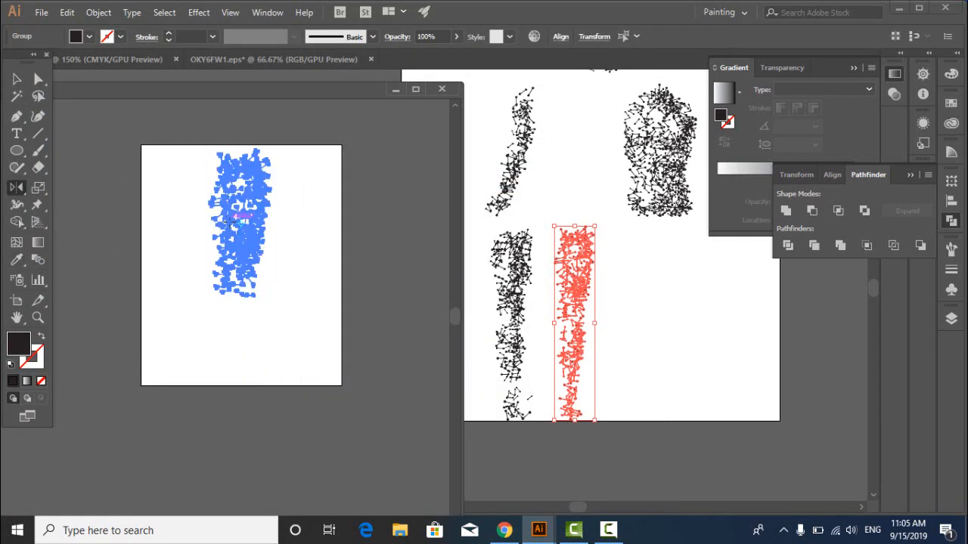
key("Return")
left_click(861, 330)
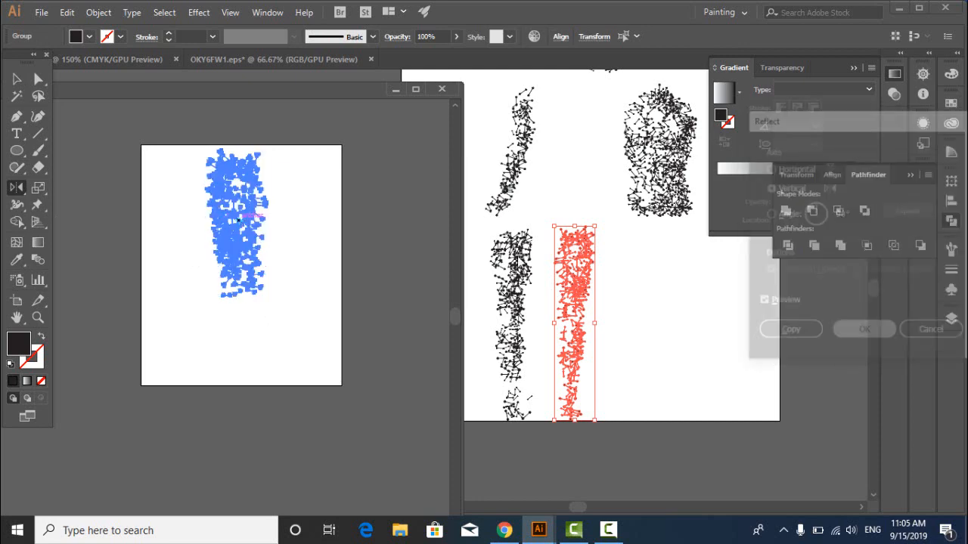
left_click(15, 80)
left_click(151, 109)
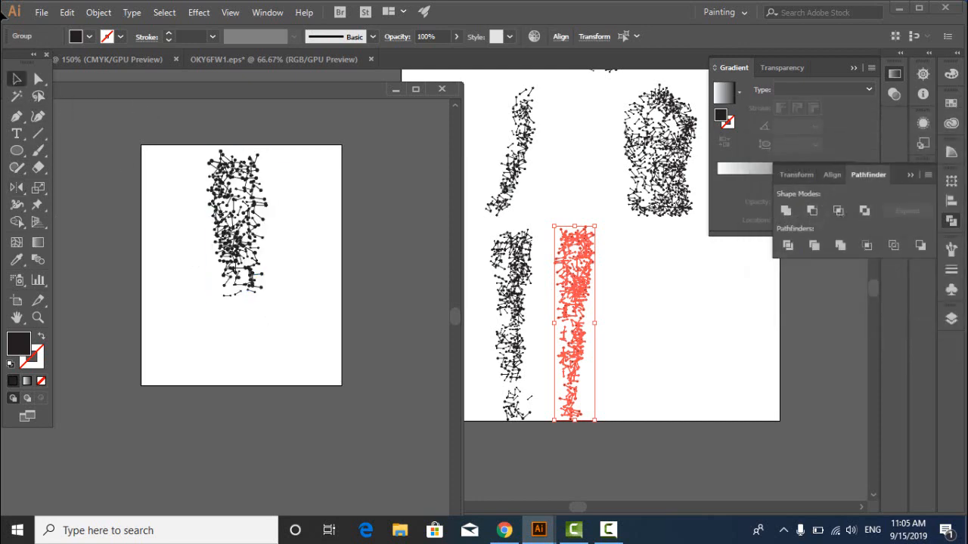
Export the mirrored thigh to folder g as a PNG named Rlg
left_click(41, 13)
mouse_move(86, 262)
left_click(277, 275)
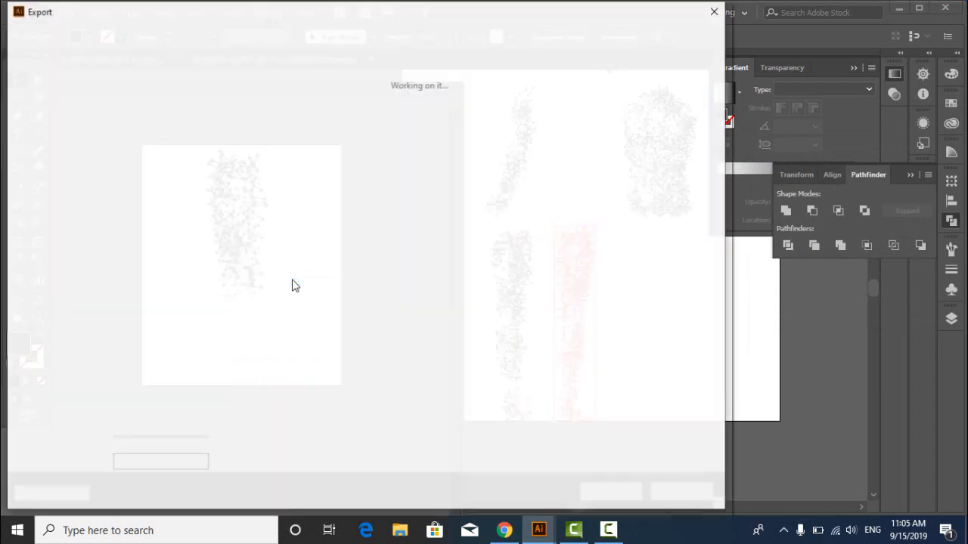
type("Rlg")
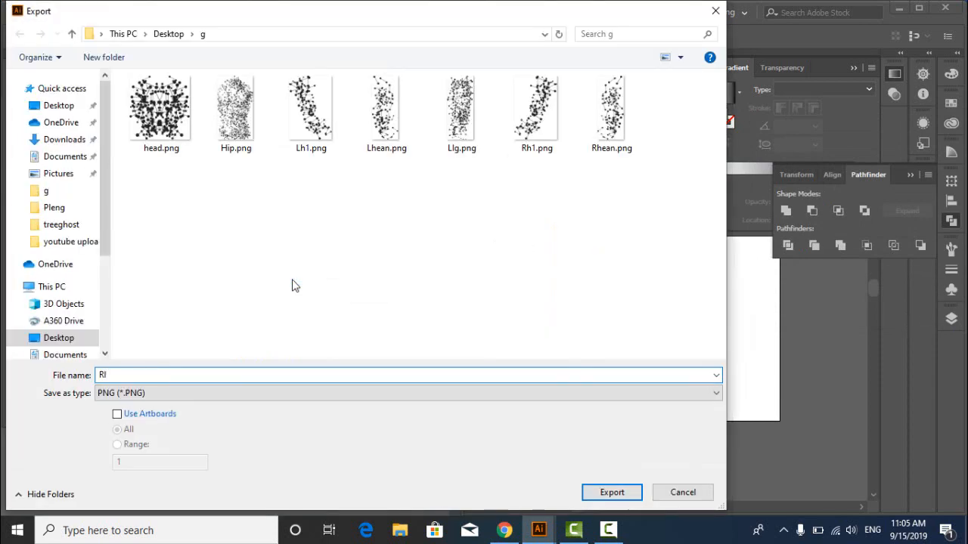
left_click(612, 492)
left_click(440, 450)
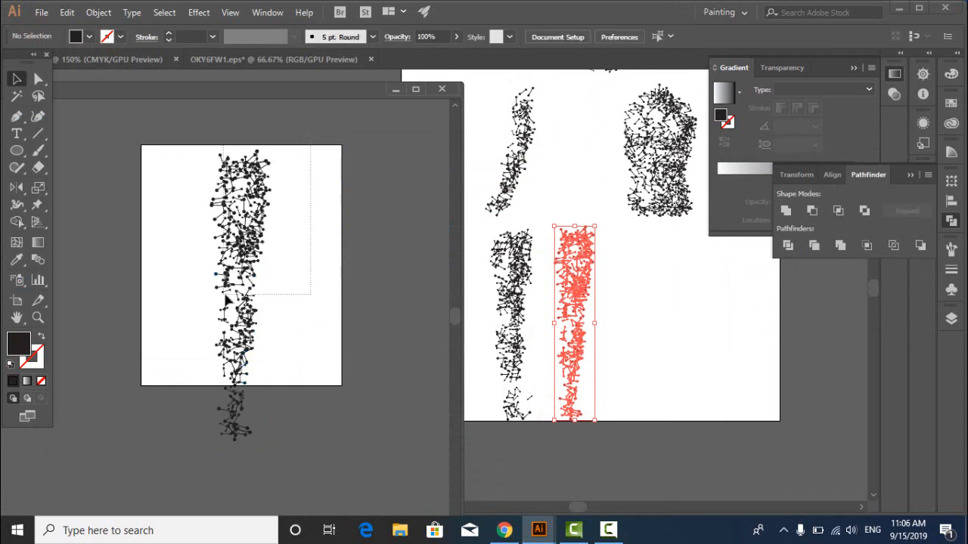
Delete the thigh half of the leg and move the lower leg up fully onto the artboard
left_click_drag(226, 295, 201, 292)
left_click_drag(201, 289, 201, 287)
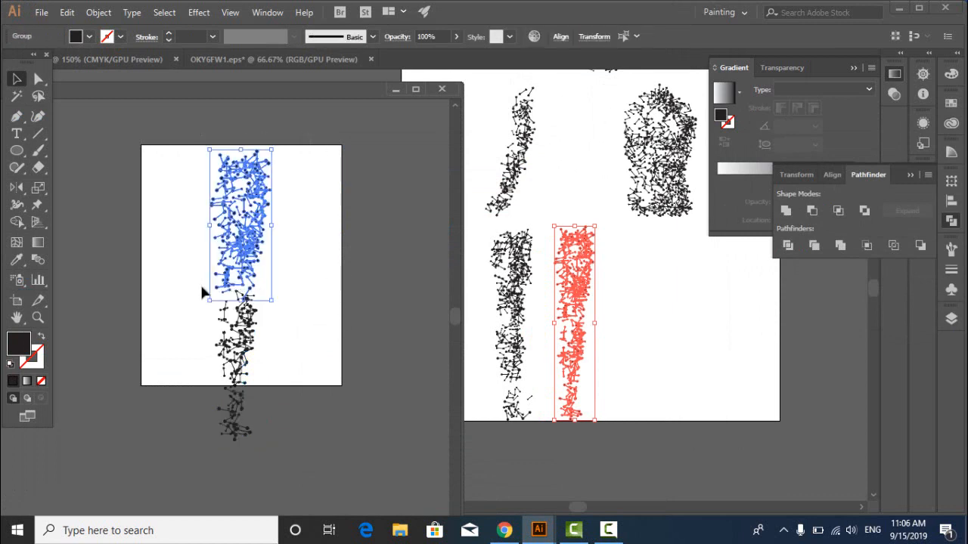
key("Delete")
left_click(228, 365)
left_click_drag(229, 365, 236, 282)
left_click(285, 262)
Export the lower leg to folder g as a PNG named Llg1
left_click(42, 13)
mouse_move(108, 263)
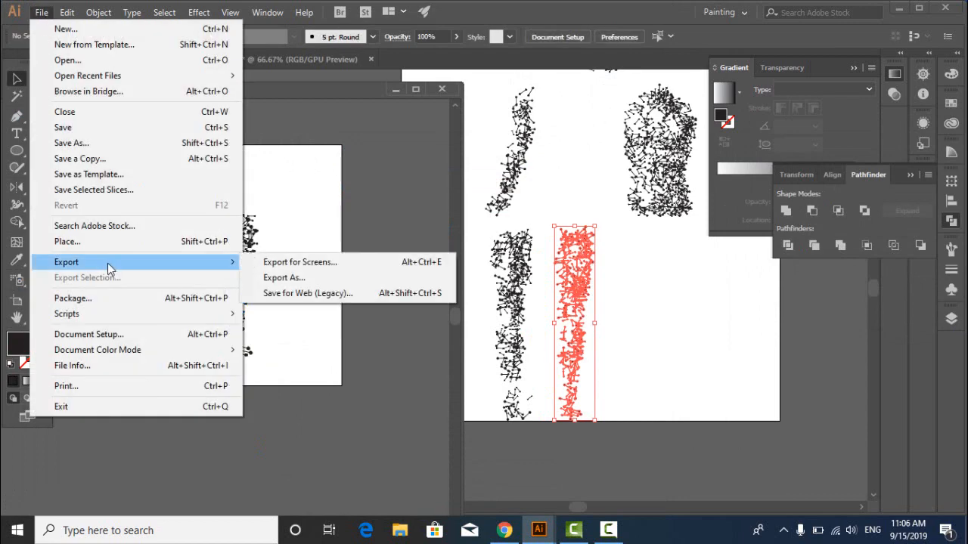
left_click(286, 277)
type("Llg1")
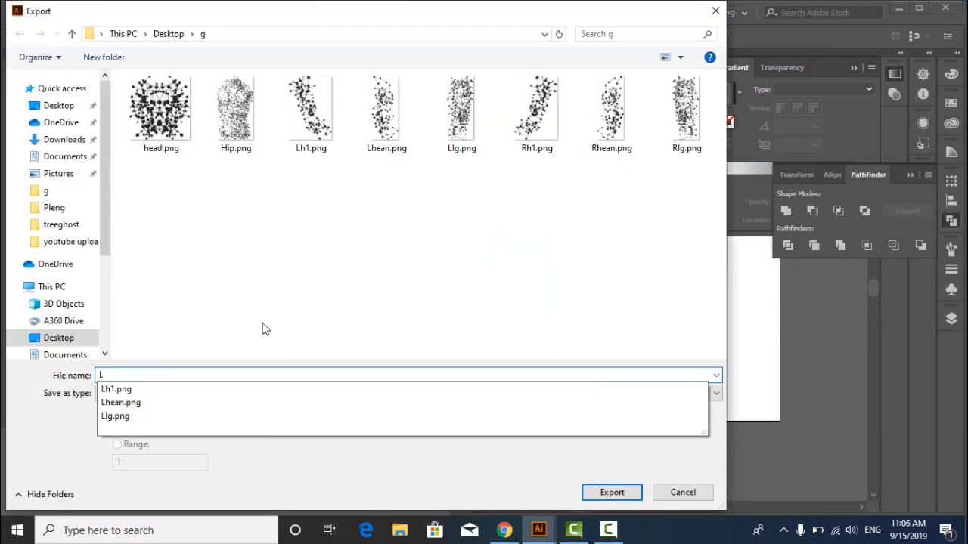
left_click(605, 499)
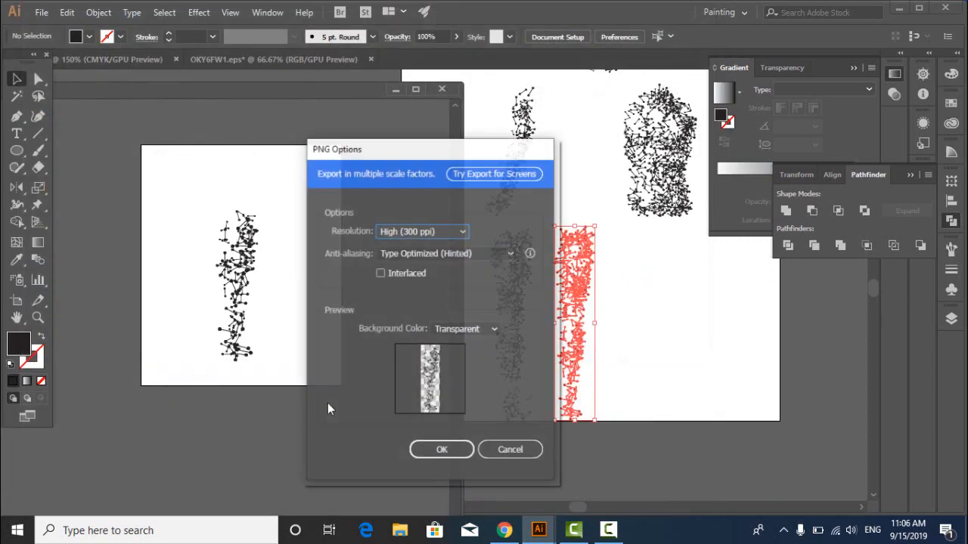
key("Return")
Reflect the lower leg across the vertical axis
left_click_drag(189, 227, 318, 400)
key("o")
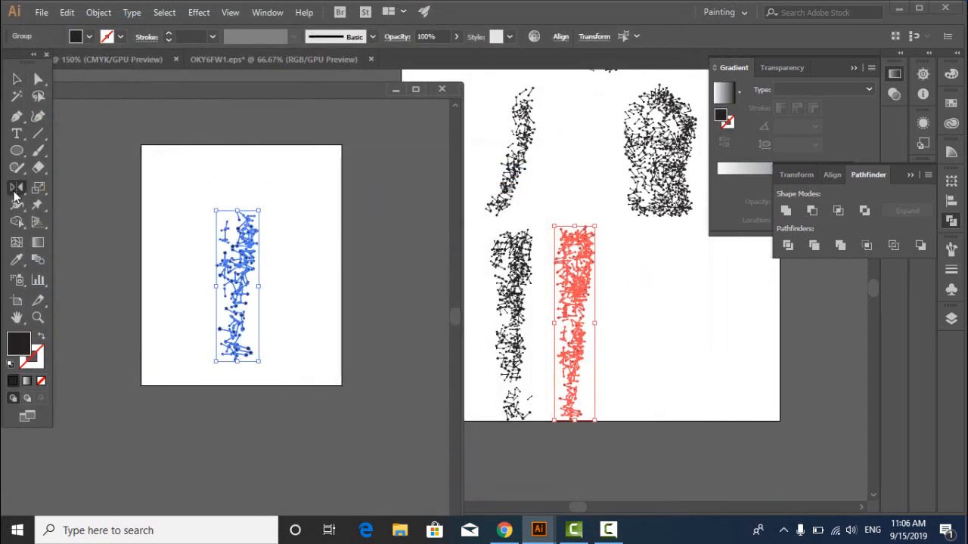
key("Return")
left_click(792, 334)
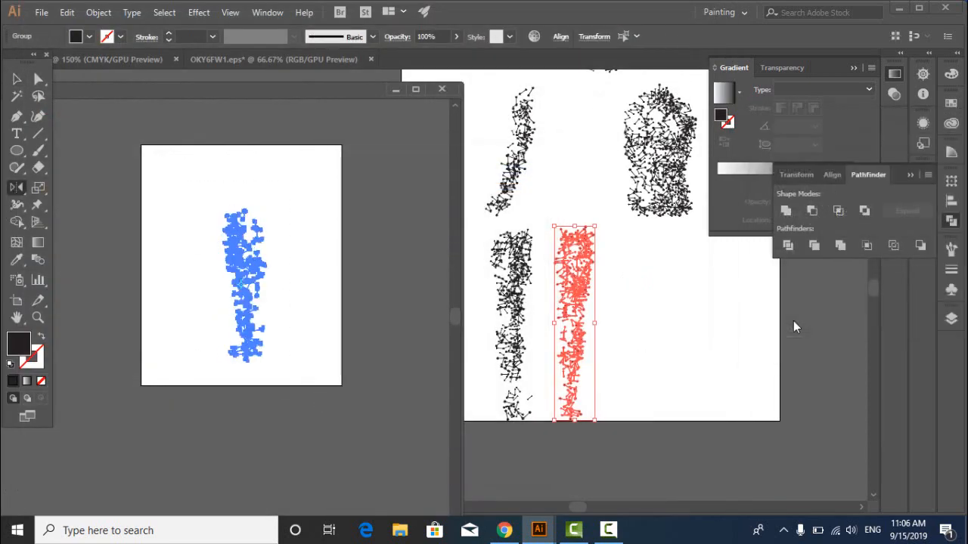
left_click(16, 79)
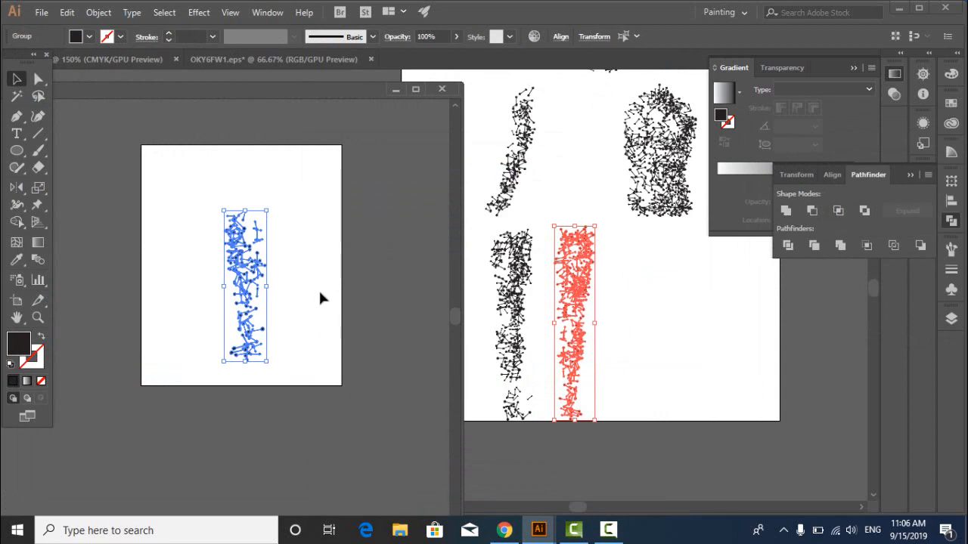
left_click(322, 298)
Export the mirrored lower leg to folder g as a PNG named Rlg1
left_click(42, 12)
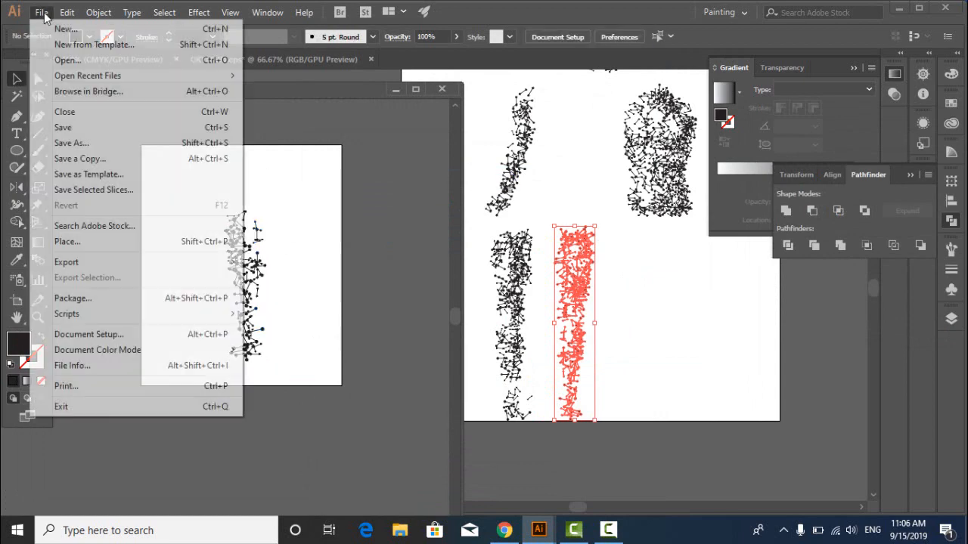
mouse_move(99, 262)
left_click(297, 279)
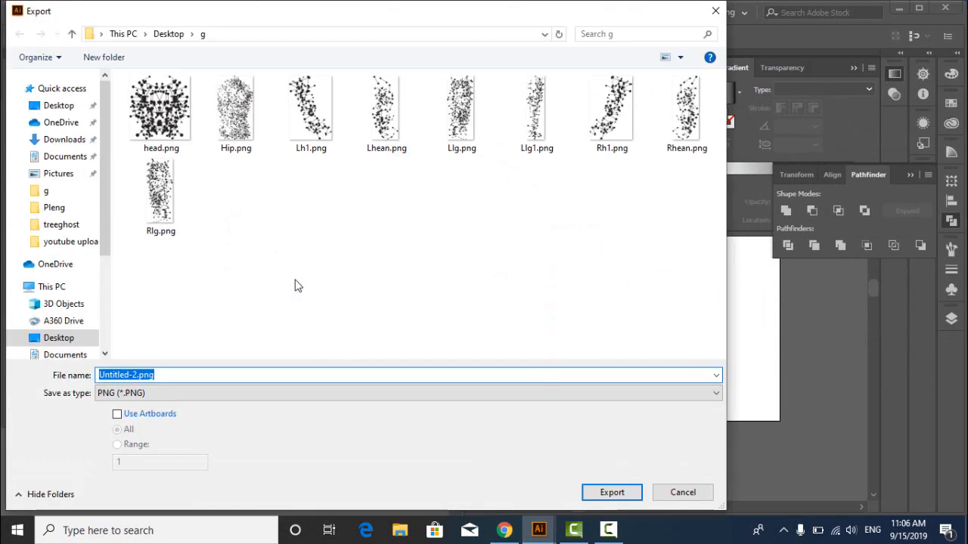
type("Rla")
type("1")
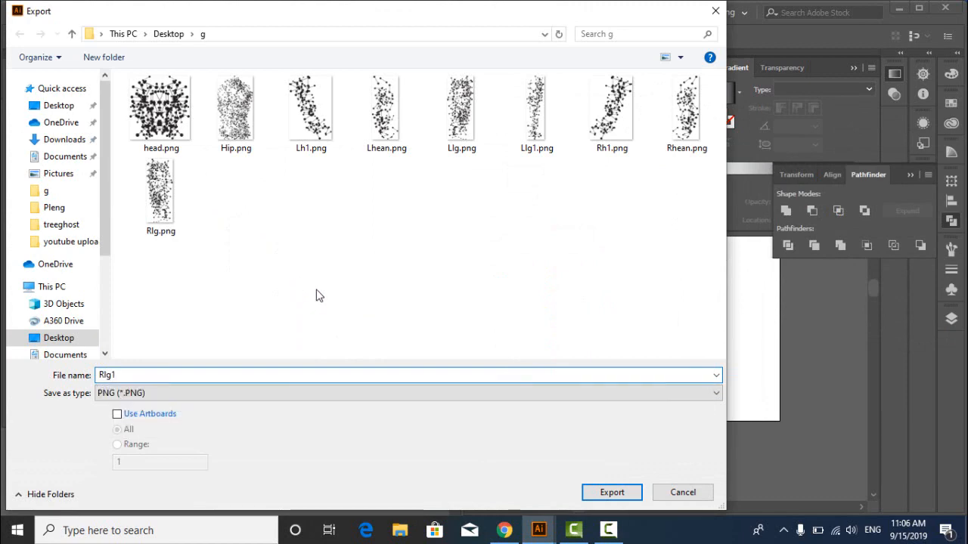
key("Return")
left_click(444, 451)
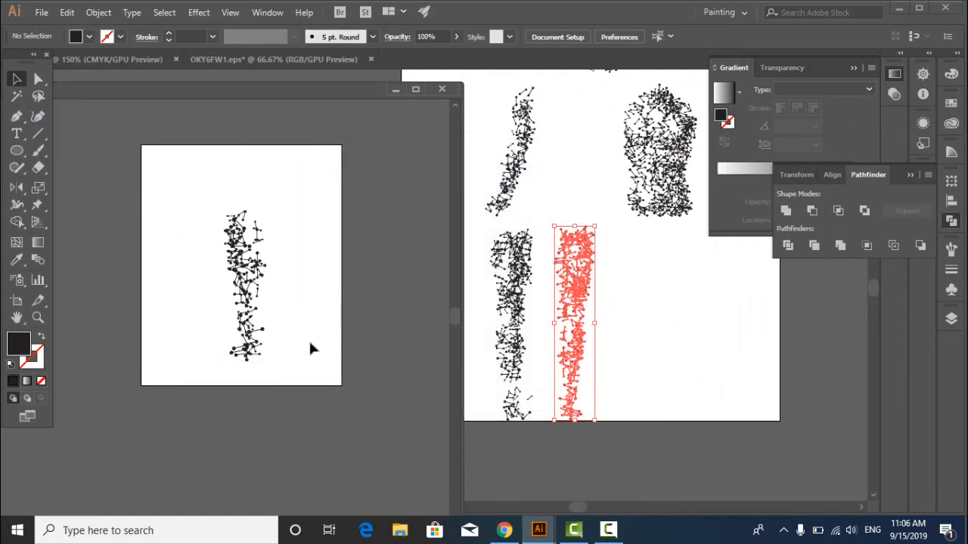
Minimize Illustrator to the desktop and switch on airplane mode
left_click(637, 277)
left_click(899, 9)
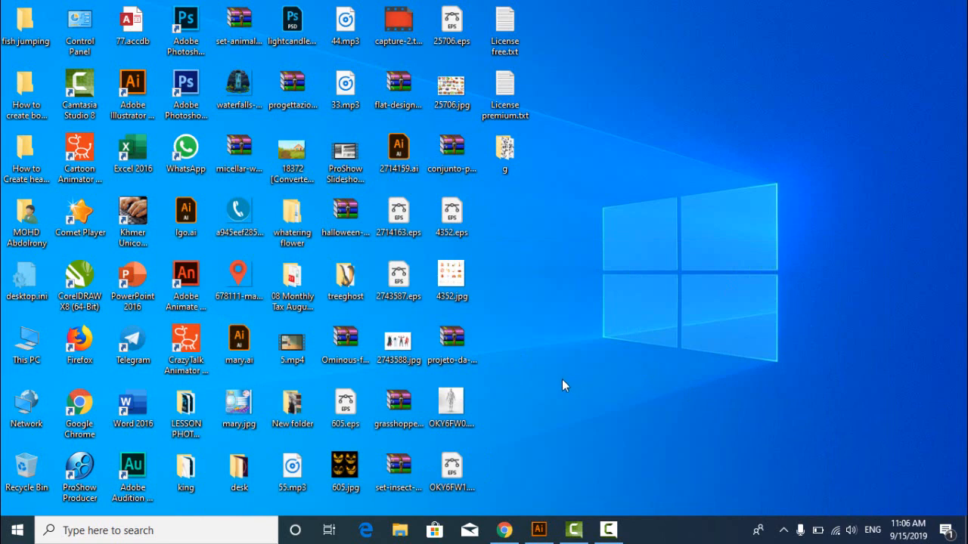
mouse_move(507, 522)
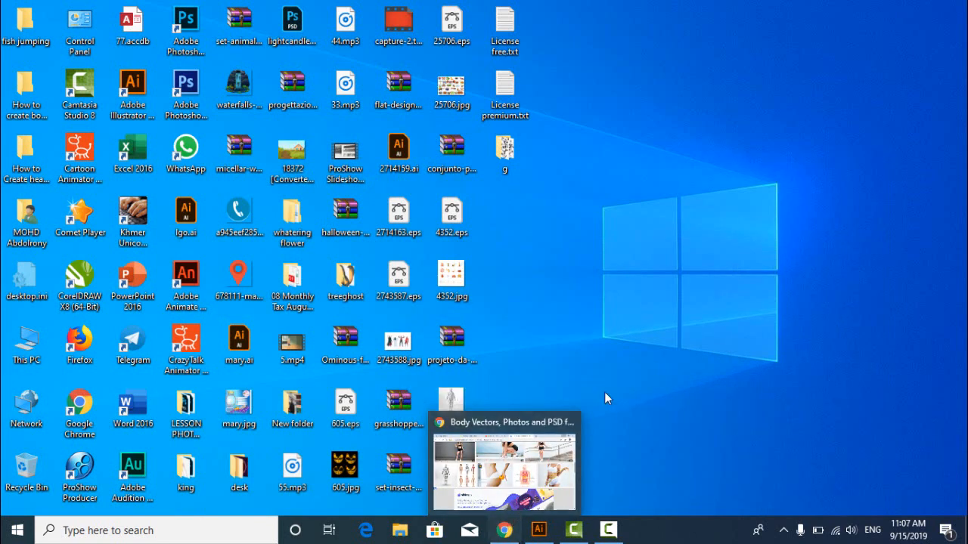
left_click(835, 530)
left_click(796, 491)
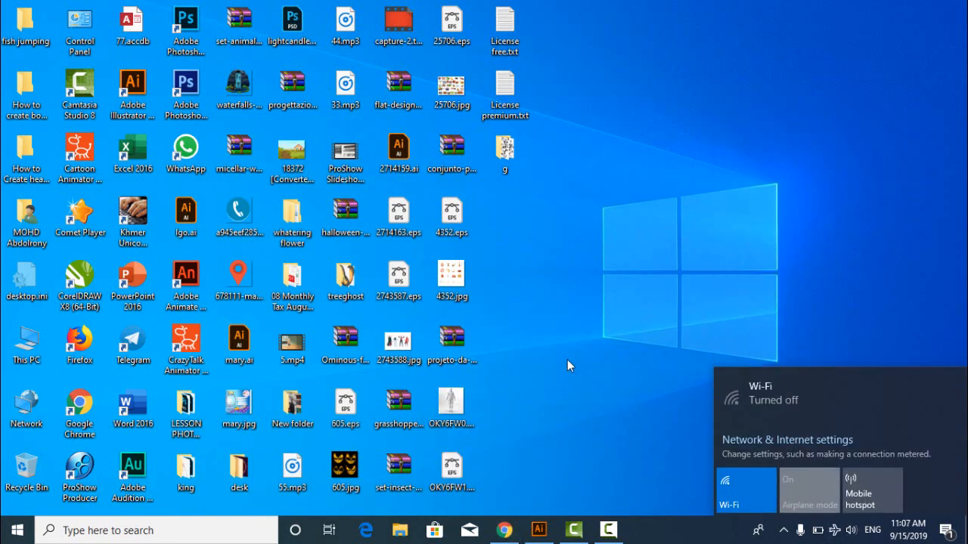
Switch to Cartoon Animator 4, decline the registration offer and close the Scene Manager
left_click(569, 366)
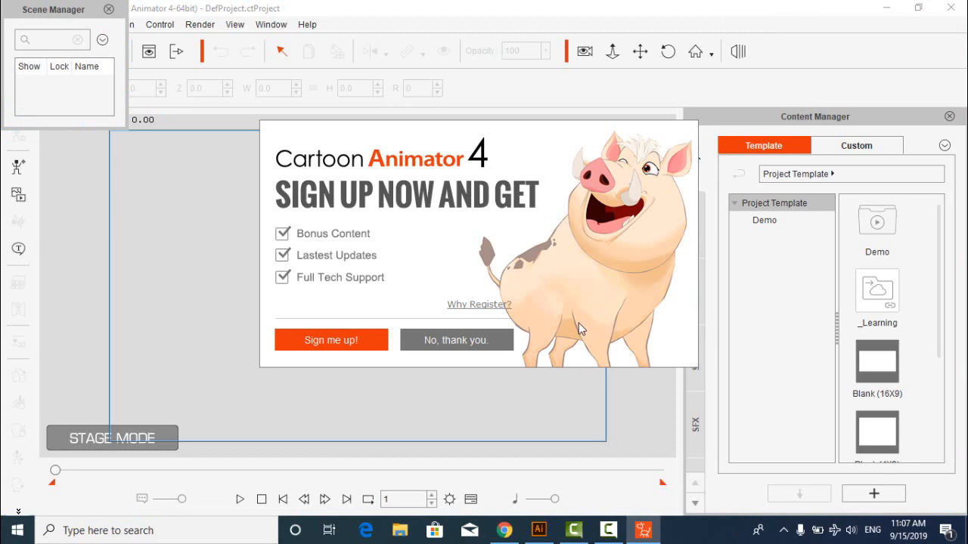
left_click(479, 340)
left_click(109, 10)
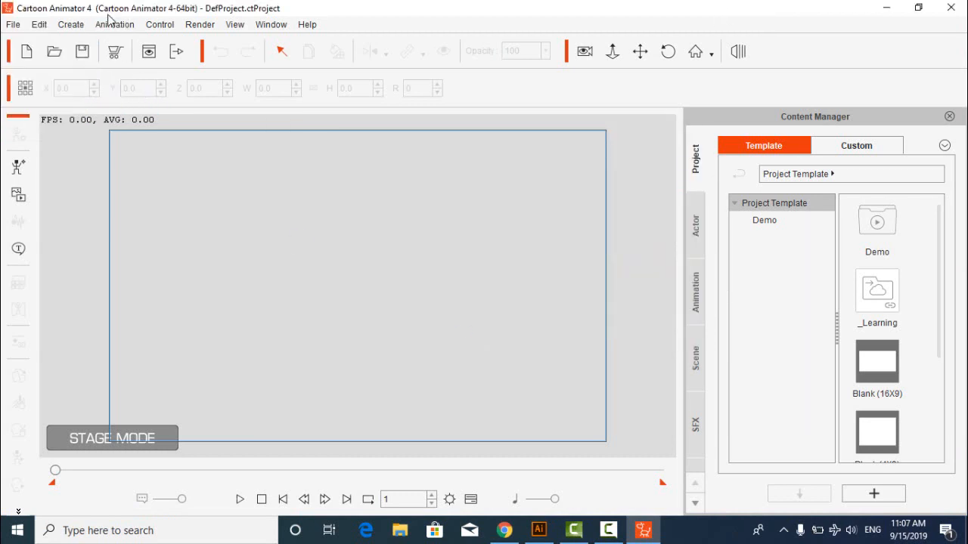
Place the Roger_S character from the G3 360 Human actor templates on the stage
left_click(697, 225)
left_click(743, 221)
left_click(779, 236)
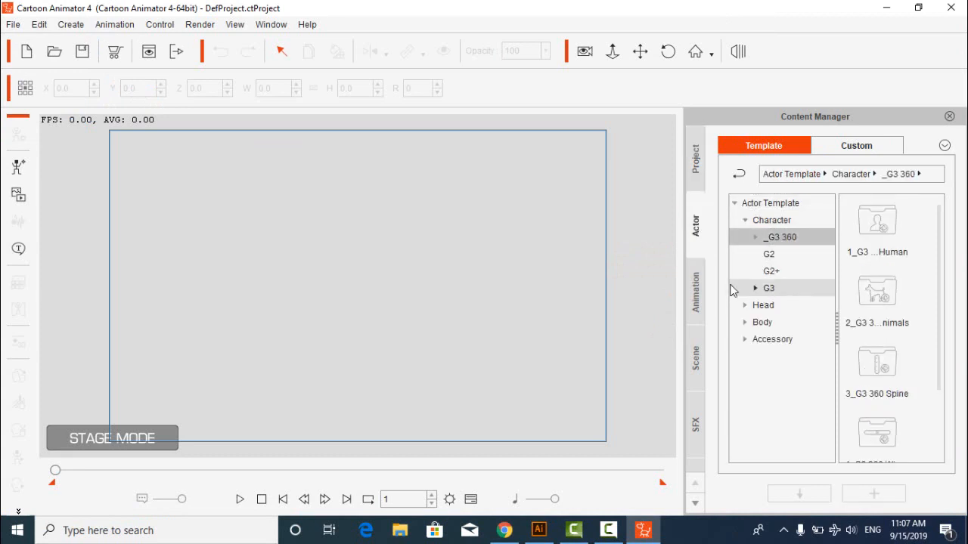
left_click(755, 238)
left_click(799, 257)
scroll(903, 313, "down", 9)
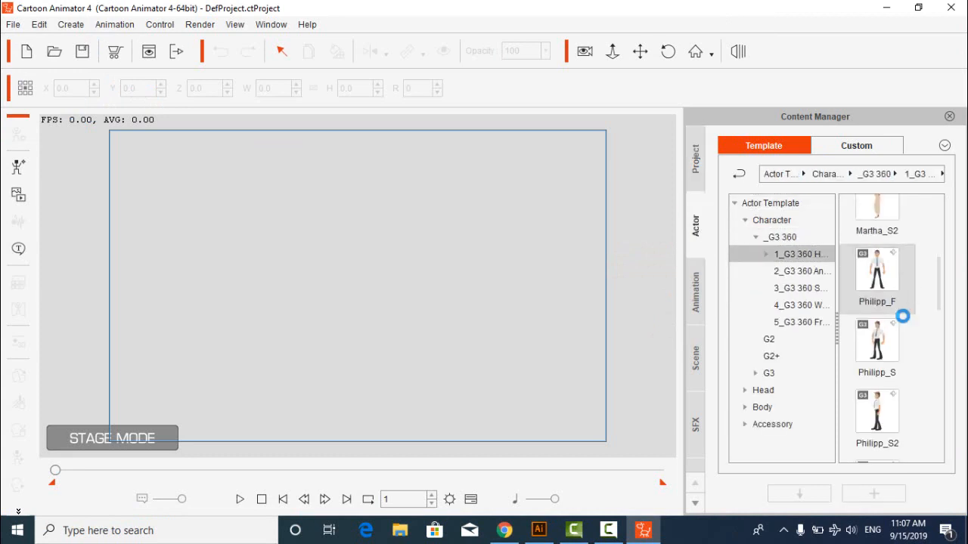
scroll(908, 316, "up", 3)
scroll(908, 299, "down", 6)
scroll(908, 298, "up", 4)
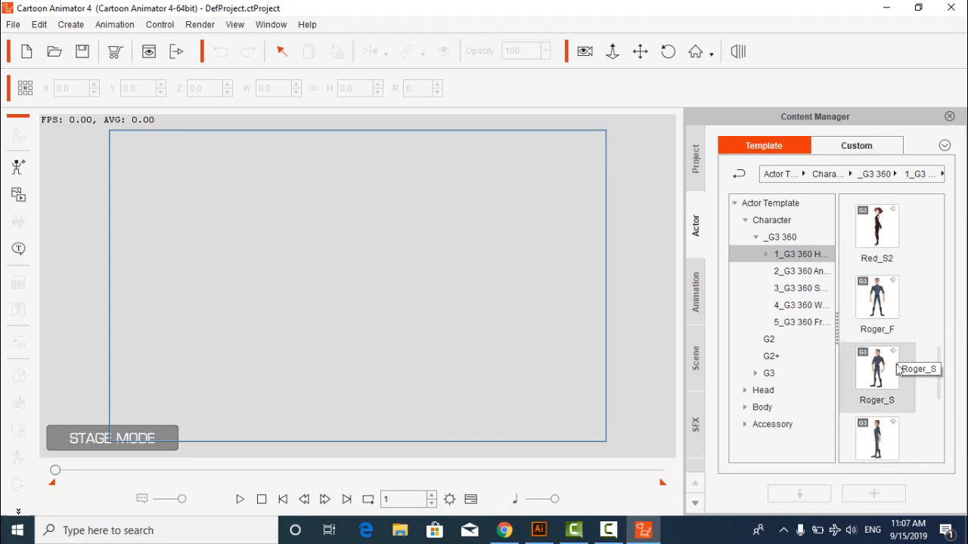
left_click_drag(891, 370, 292, 240)
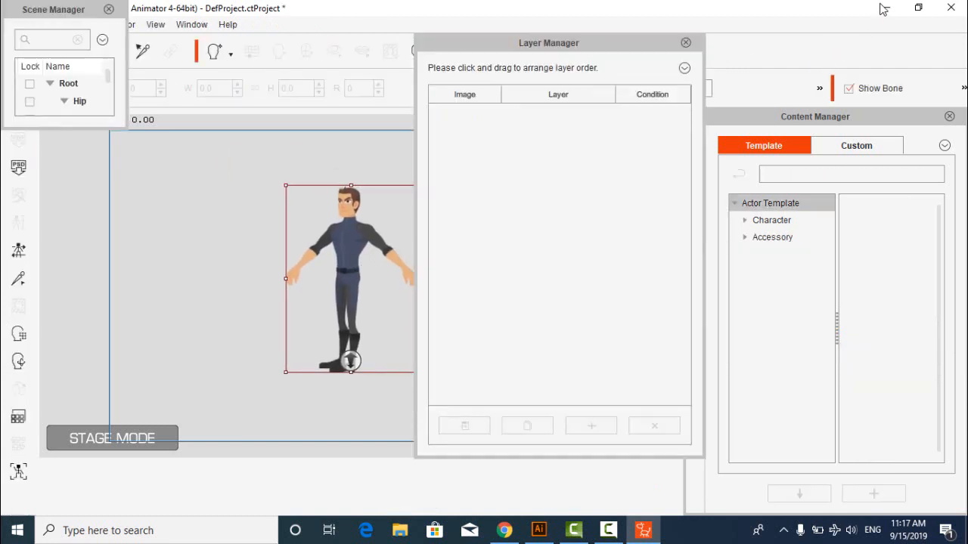
Open the Roger_S character in Composer mode and close the Scene Manager
left_click(686, 43)
left_click(886, 7)
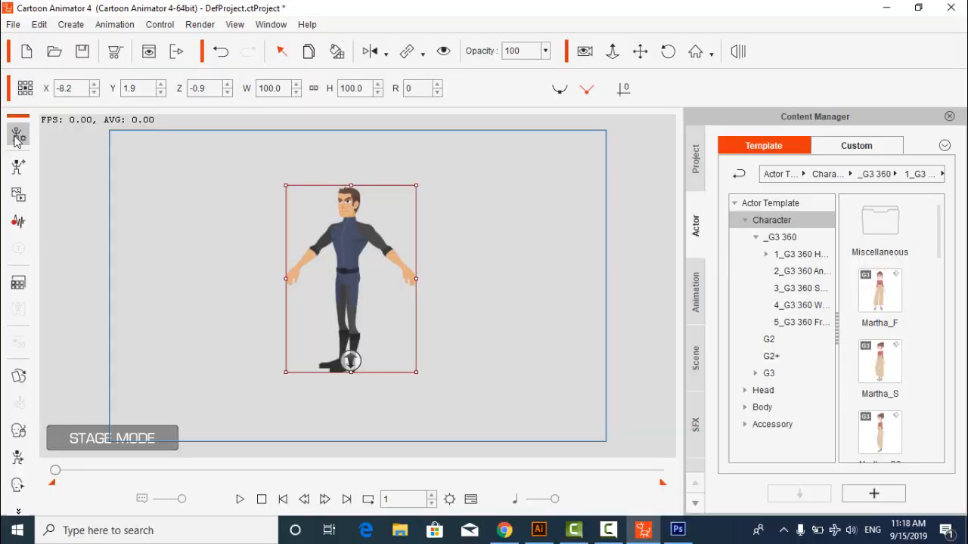
left_click(18, 137)
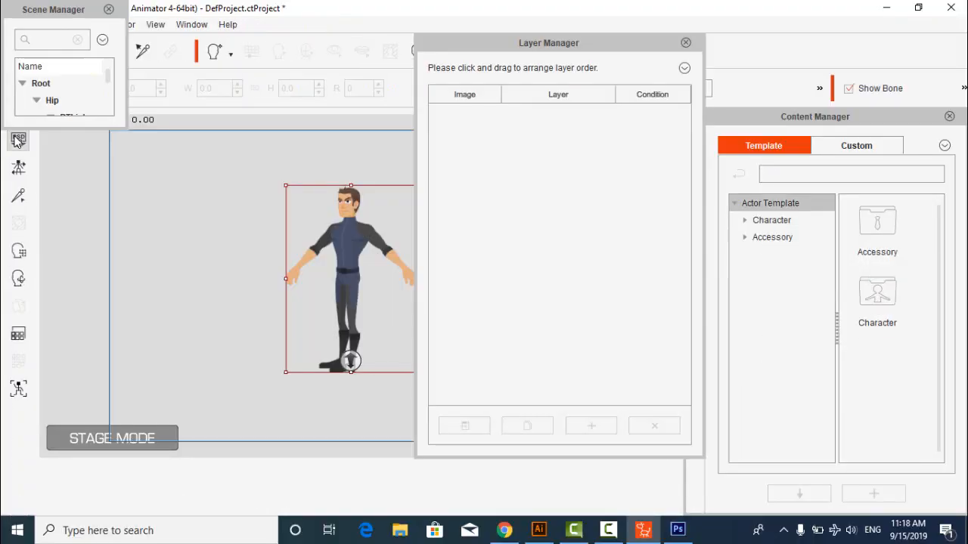
left_click(109, 9)
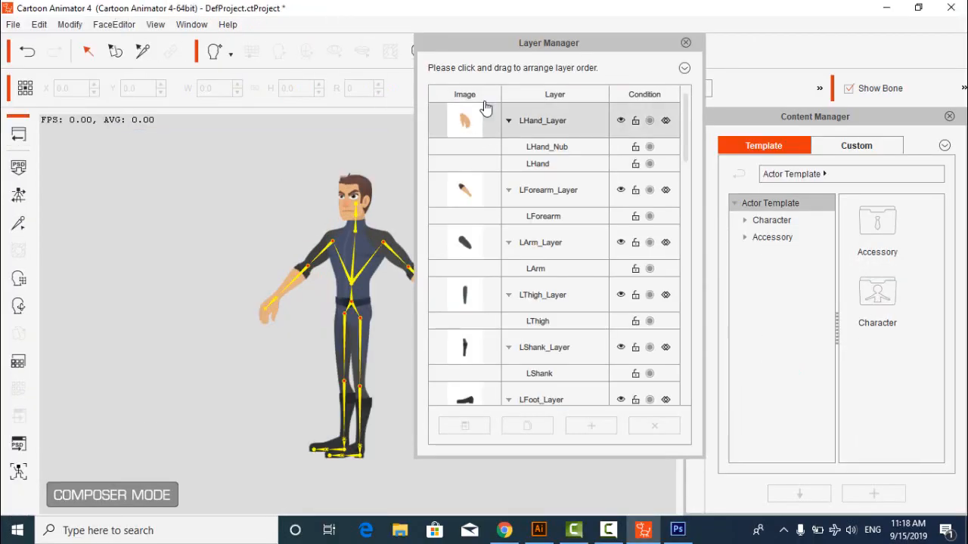
Delete the left hand layer, LHand_Layer, from the character's layer list
left_click_drag(493, 42, 614, 55)
left_click(595, 137)
left_click(773, 440)
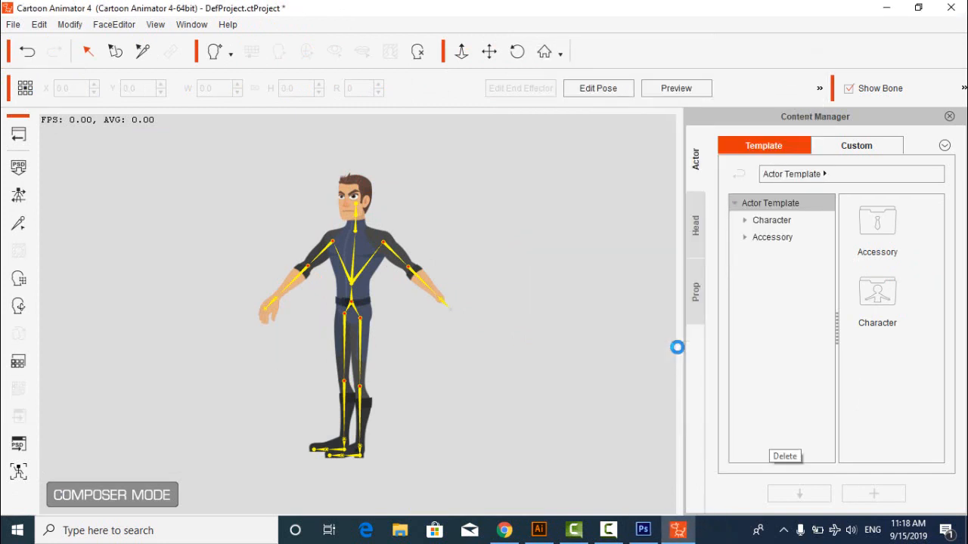
Replace the sprite of the left upper arm (LArm) with Lhean.png from folder g
left_click(386, 245)
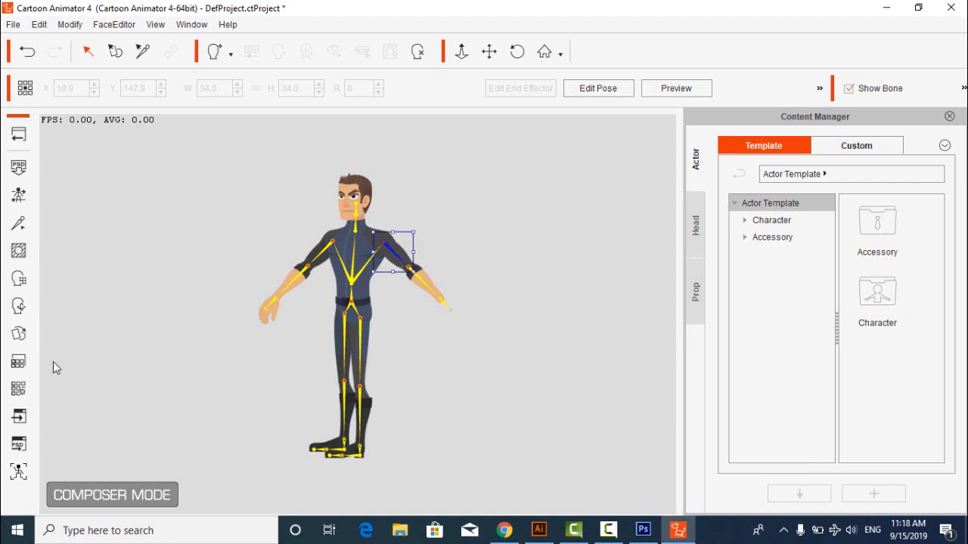
left_click(18, 334)
double_click(665, 168)
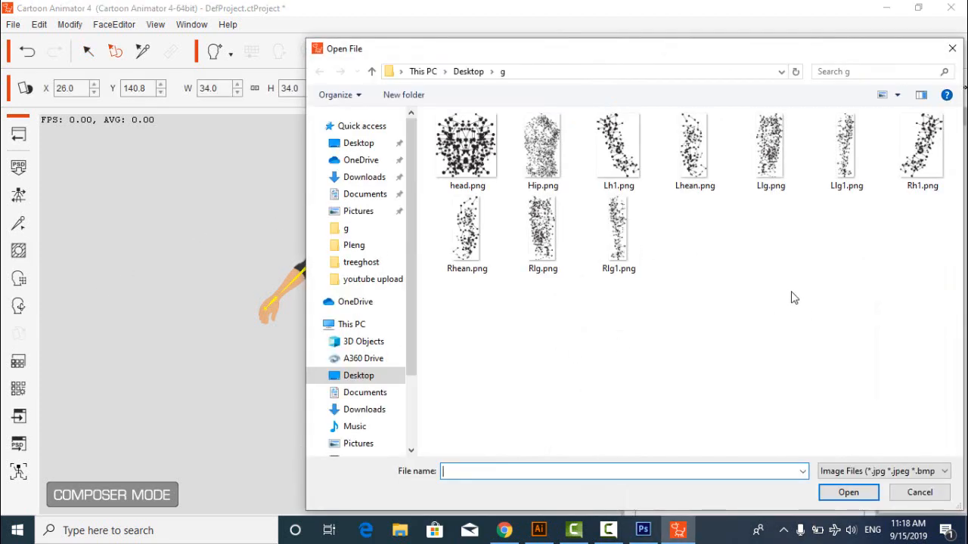
double_click(694, 148)
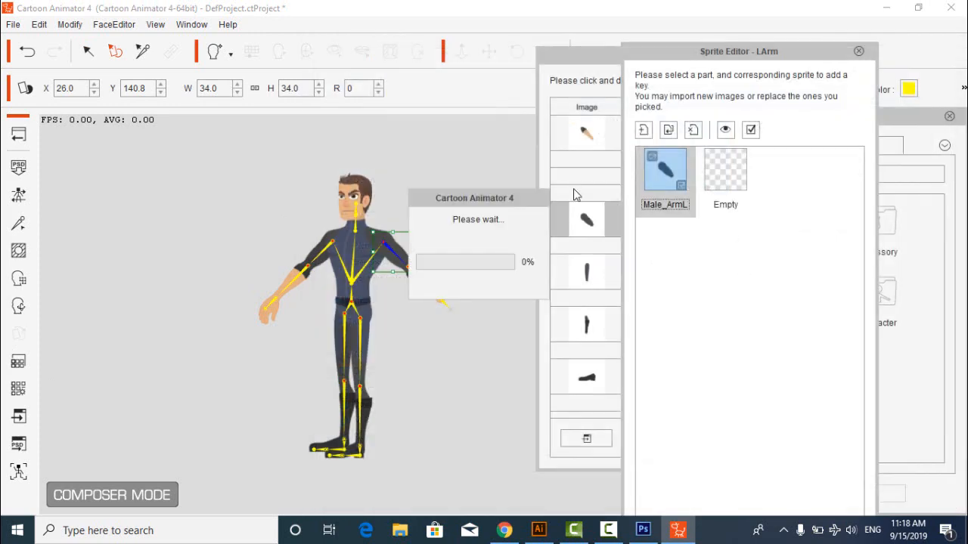
Rotate the left upper arm sprite to 322 degrees and position it at X 26.5, Y 141.8 along its bone
left_click(394, 260)
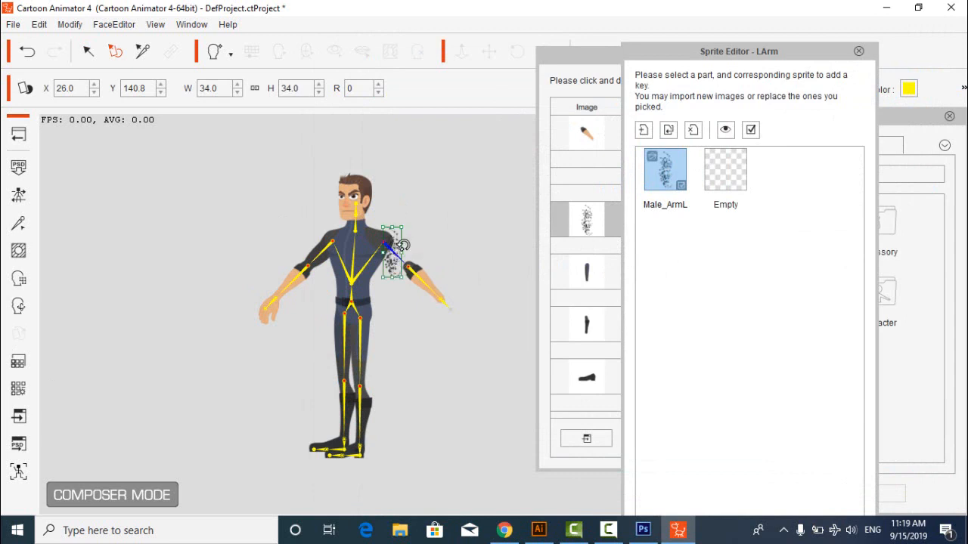
left_click_drag(410, 230, 421, 203)
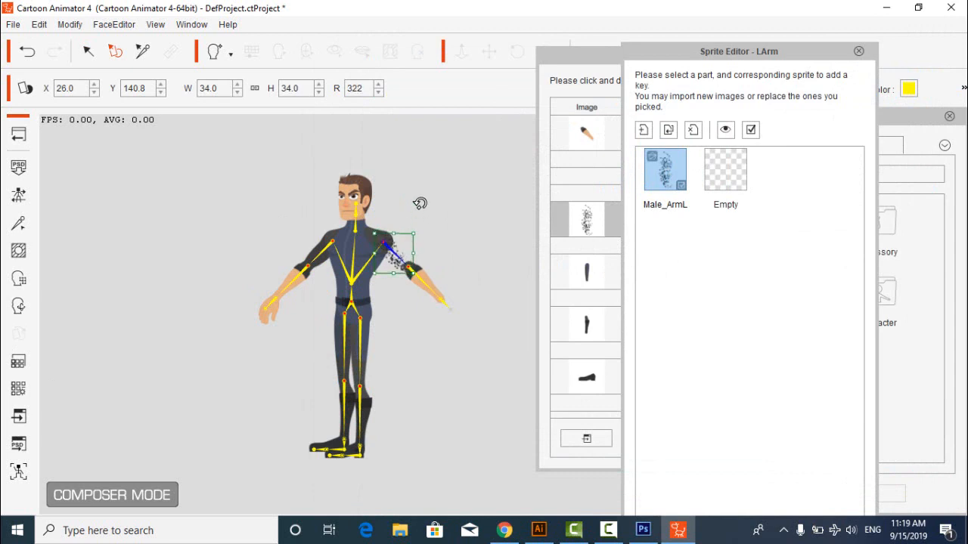
left_click_drag(401, 244, 403, 247)
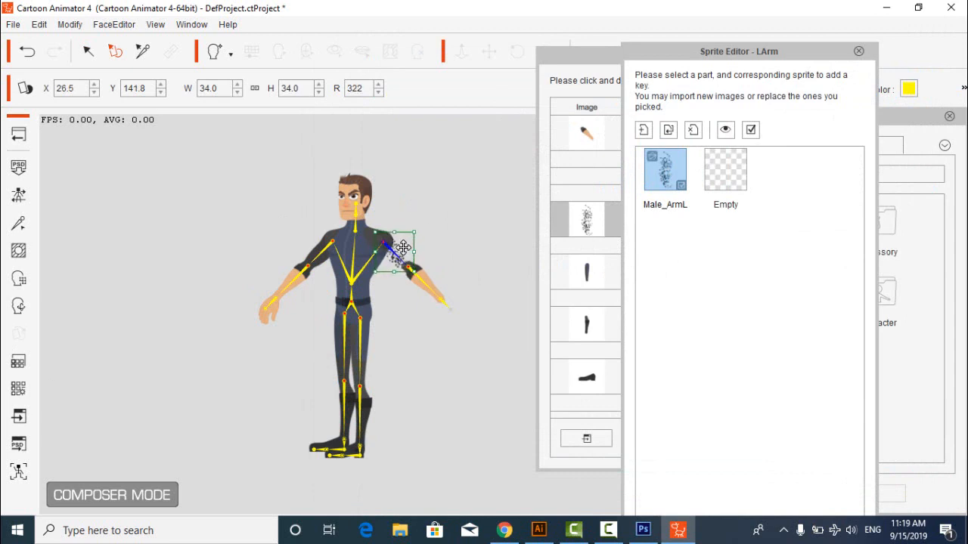
Replace the Hip body sprite with Hip.png and position it at X 0.9, Y 125.4
left_click(371, 285)
left_click(644, 129)
double_click(543, 152)
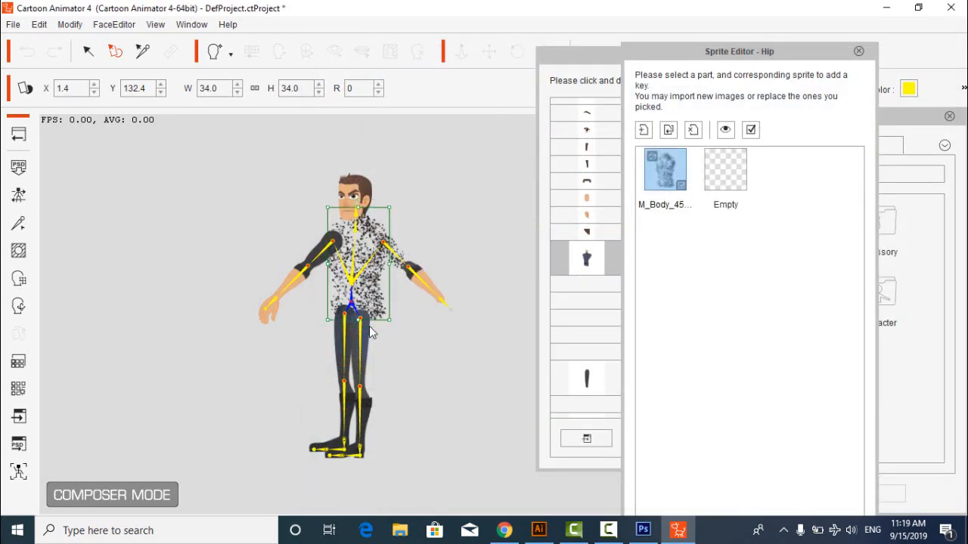
left_click_drag(372, 286, 370, 292)
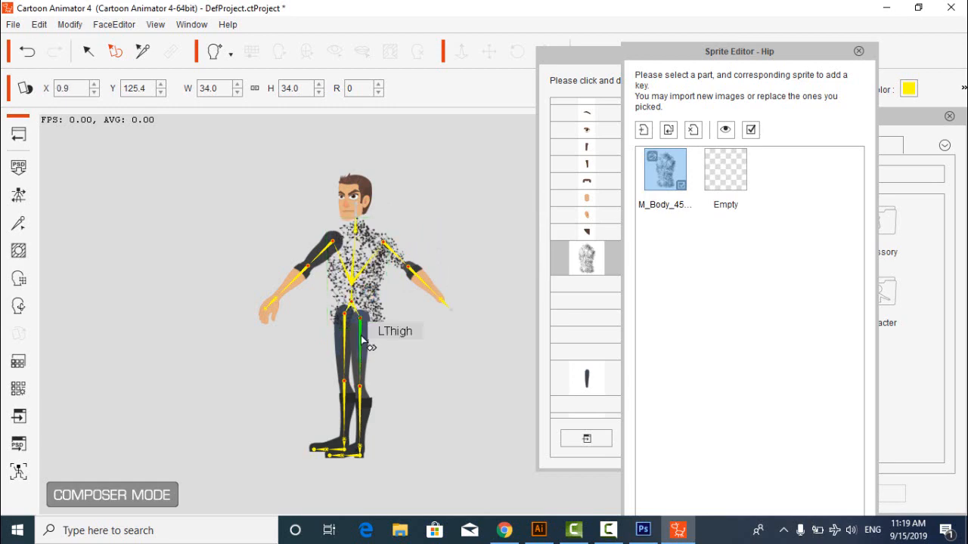
Replace the LForearm sprite with Lh1.png, rotate it to 337 degrees and position it at X 45.5, Y 120.4
left_click(425, 282)
double_click(725, 170)
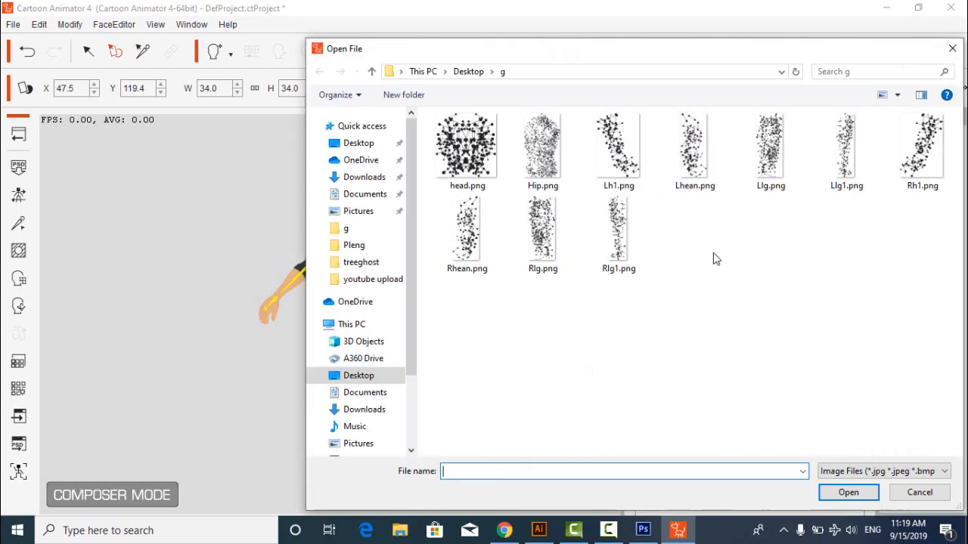
double_click(633, 166)
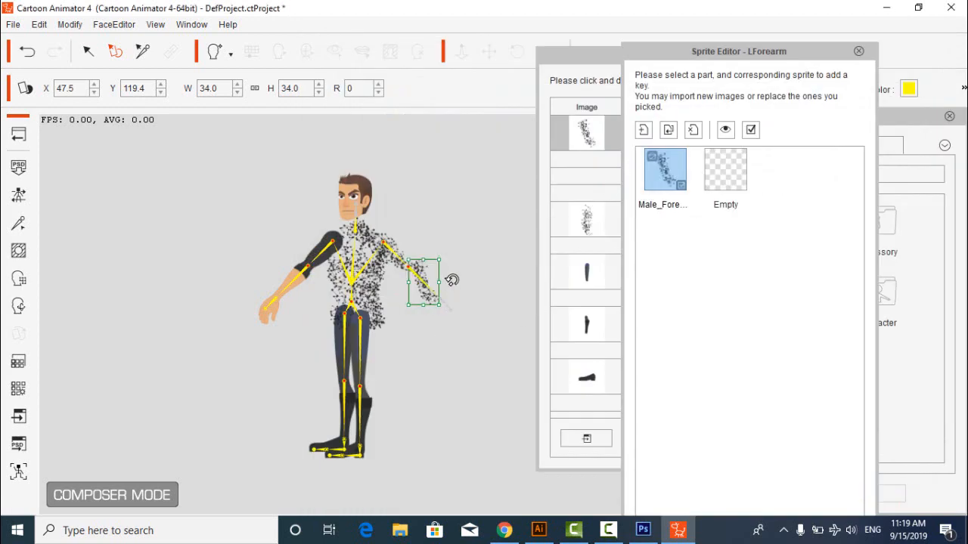
left_click_drag(454, 279, 424, 272)
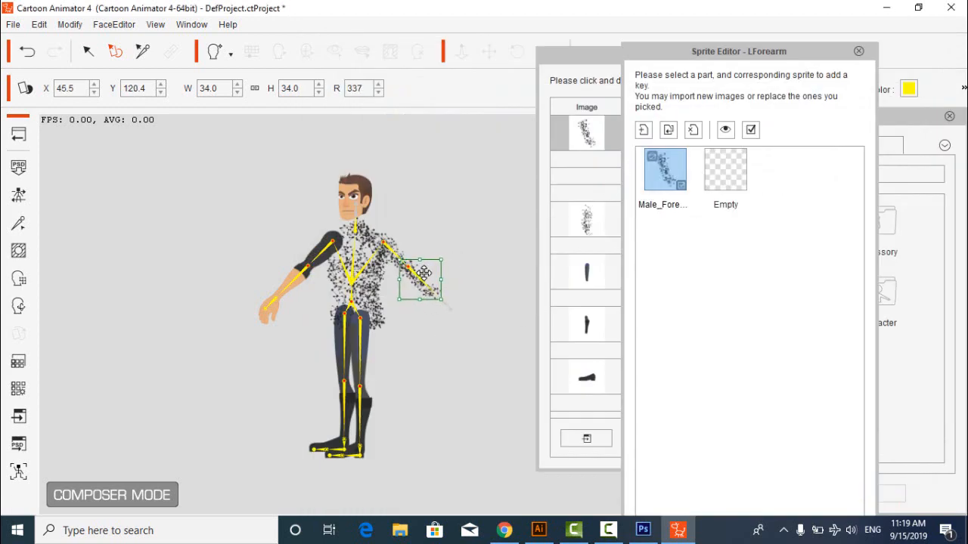
Replace the right upper arm (RArm) sprite with Rhean.png, then rotate and position it along its bone
left_click(326, 258)
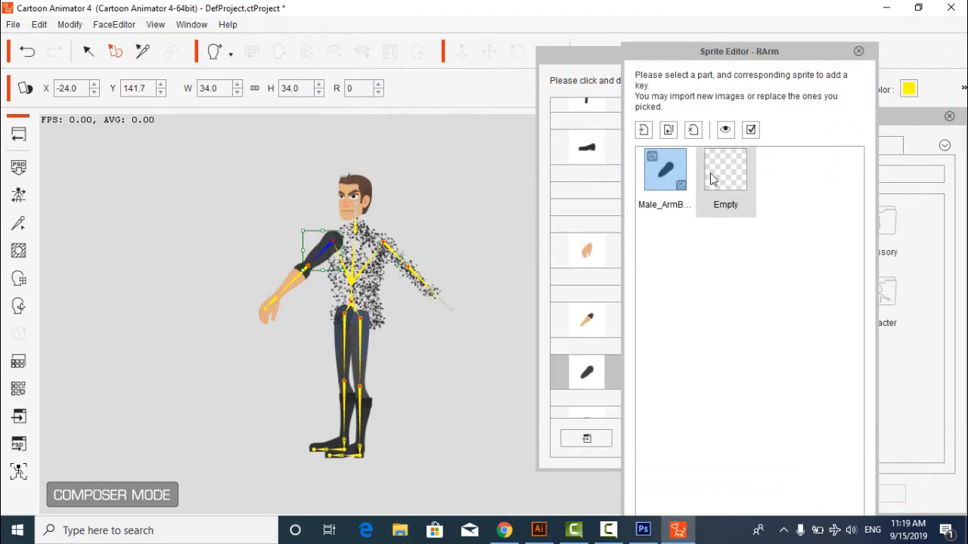
left_click(669, 129)
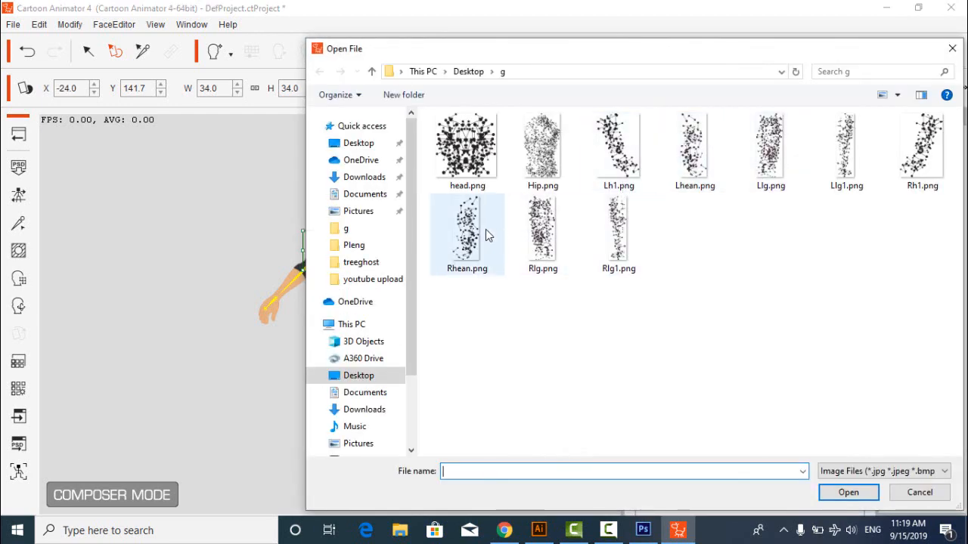
double_click(485, 229)
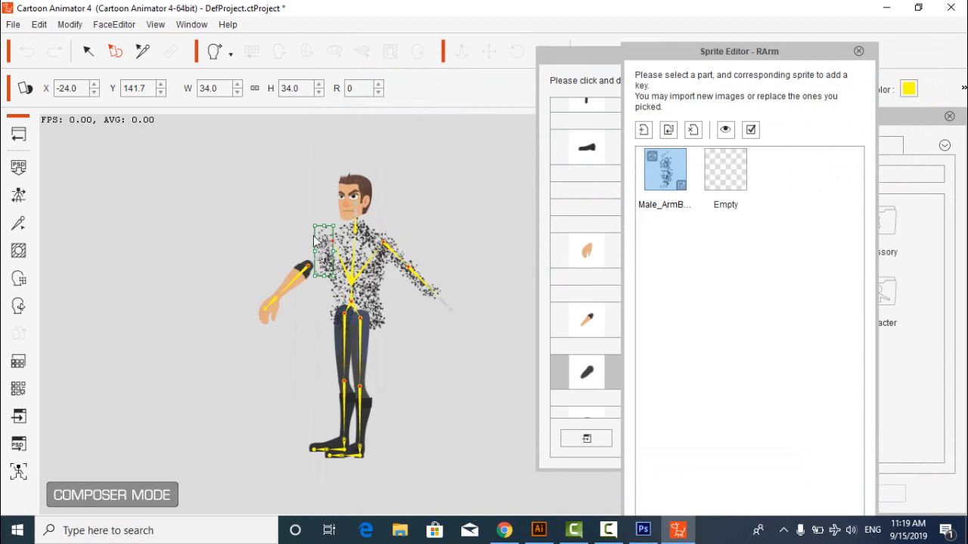
left_click_drag(306, 254, 323, 240)
Replace the RForearm sprite with Rh1.png, rotated to 25 degrees at X -44.4, Y 120.1, and delete the right hand layer
left_click(295, 278)
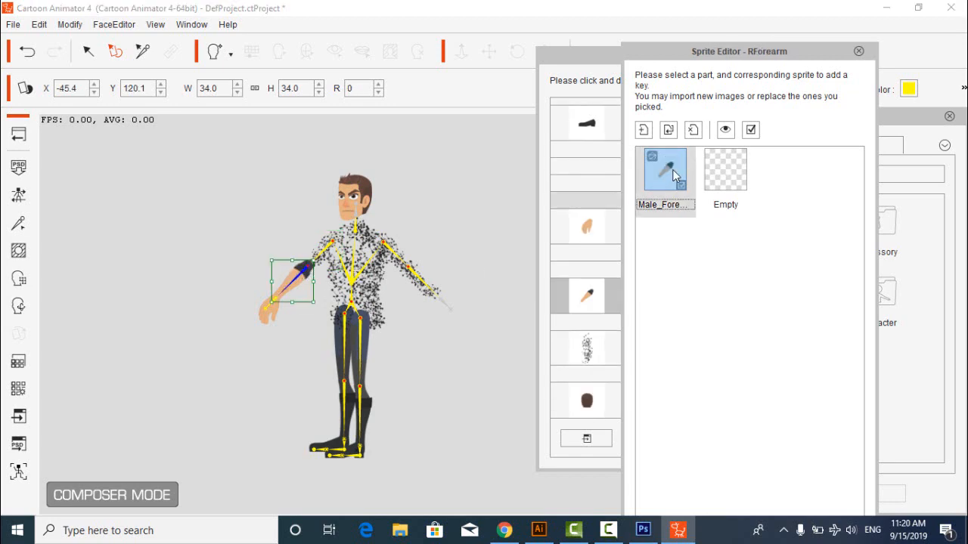
double_click(677, 177)
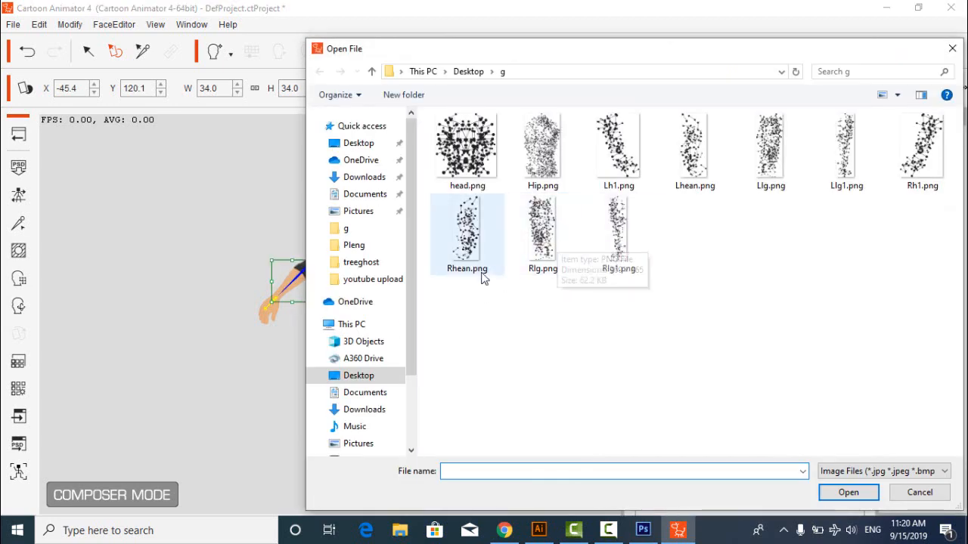
double_click(919, 142)
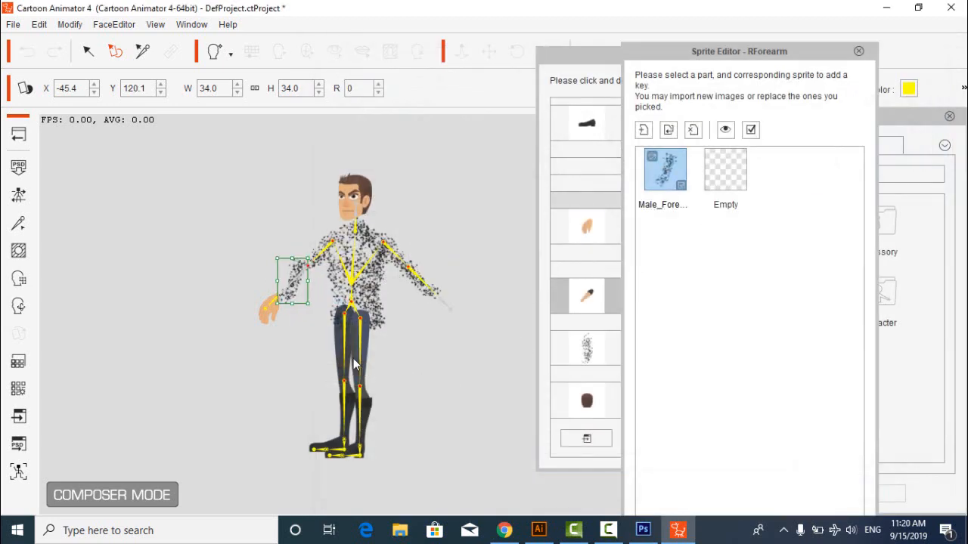
left_click_drag(317, 285, 304, 286)
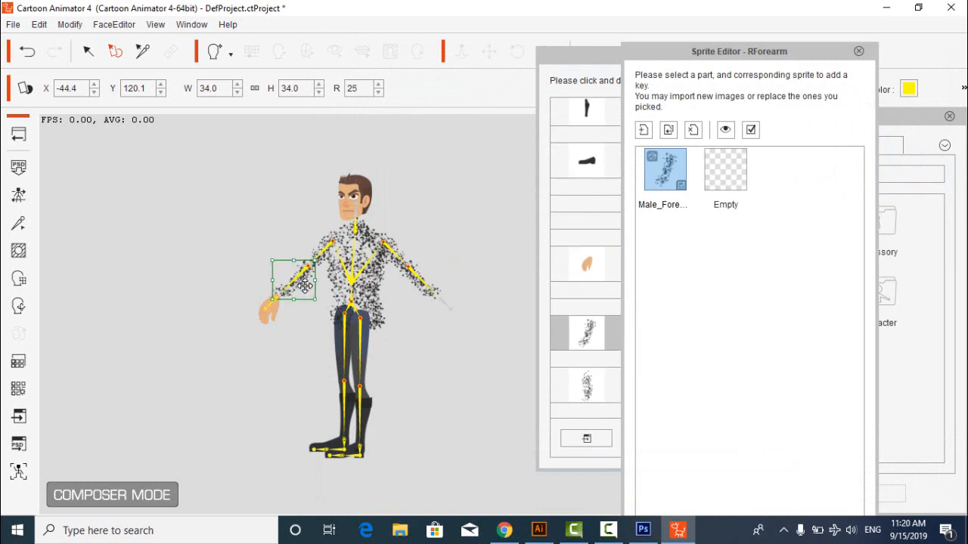
left_click(858, 53)
left_click(588, 216)
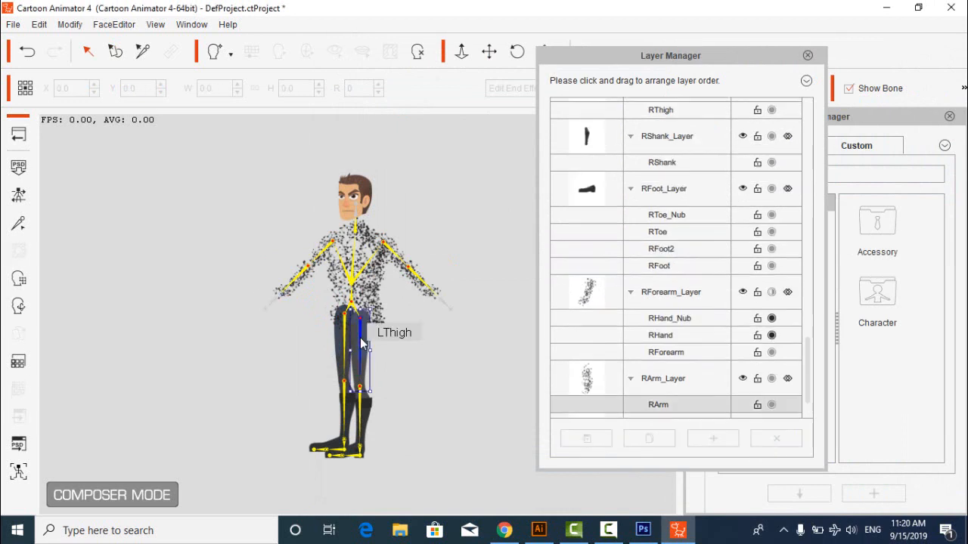
Replace the LThigh sprite with Llg.png, rotated to 356 degrees at X 11.9, Y 66.7, and move the LThigh bone onto it
left_click(360, 321)
left_click(18, 332)
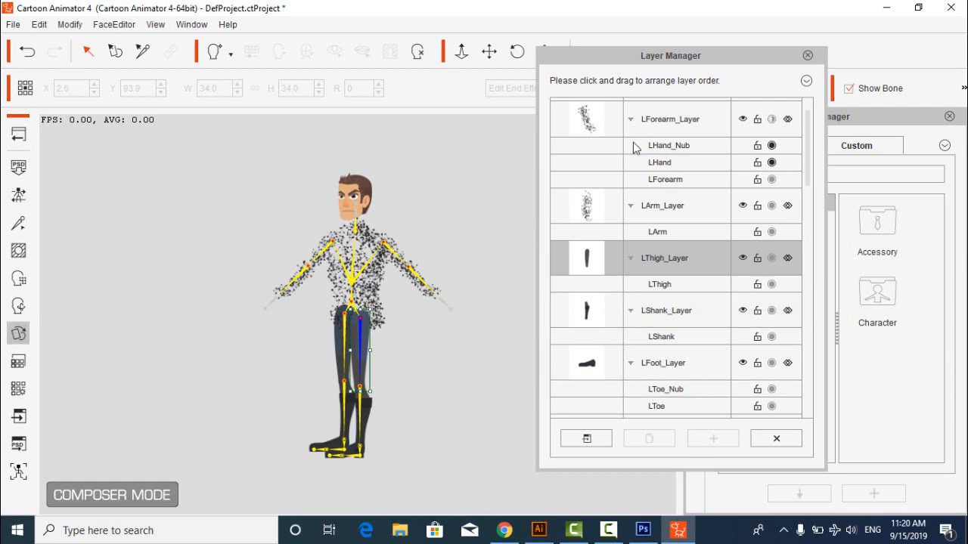
double_click(659, 174)
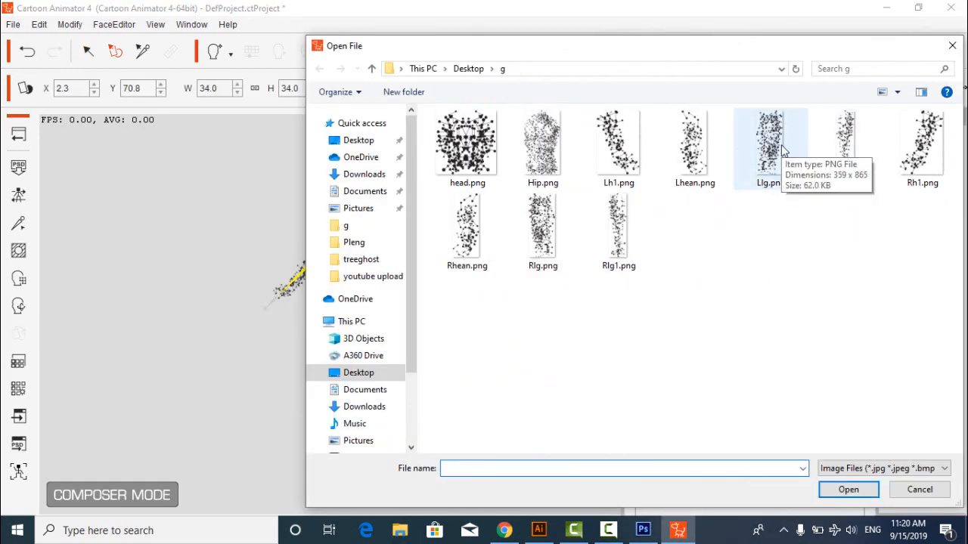
double_click(769, 148)
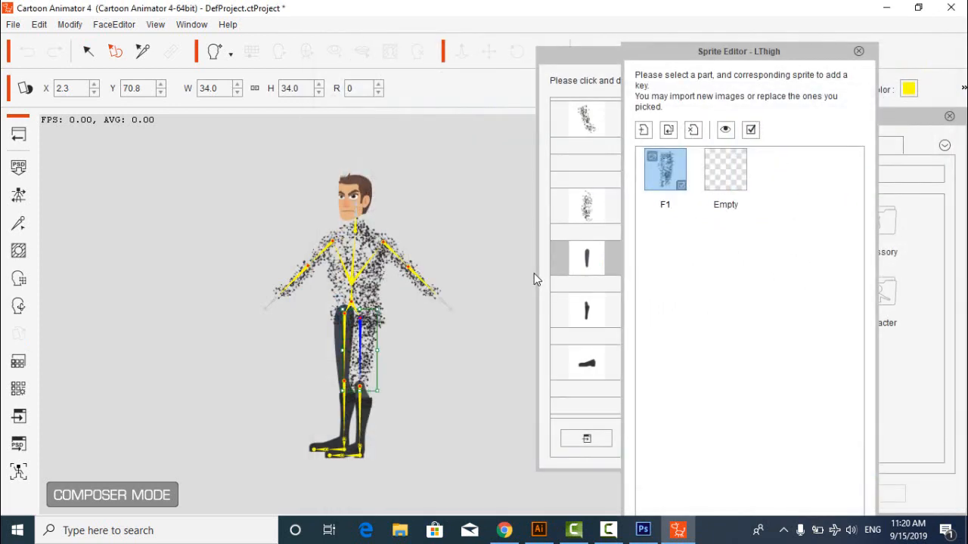
left_click_drag(374, 348, 403, 359)
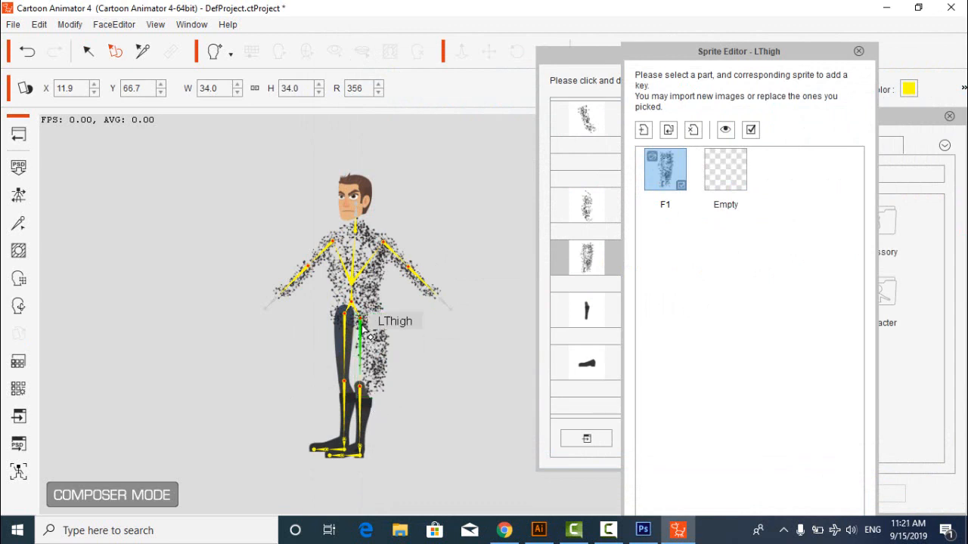
left_click(142, 51)
left_click(362, 323)
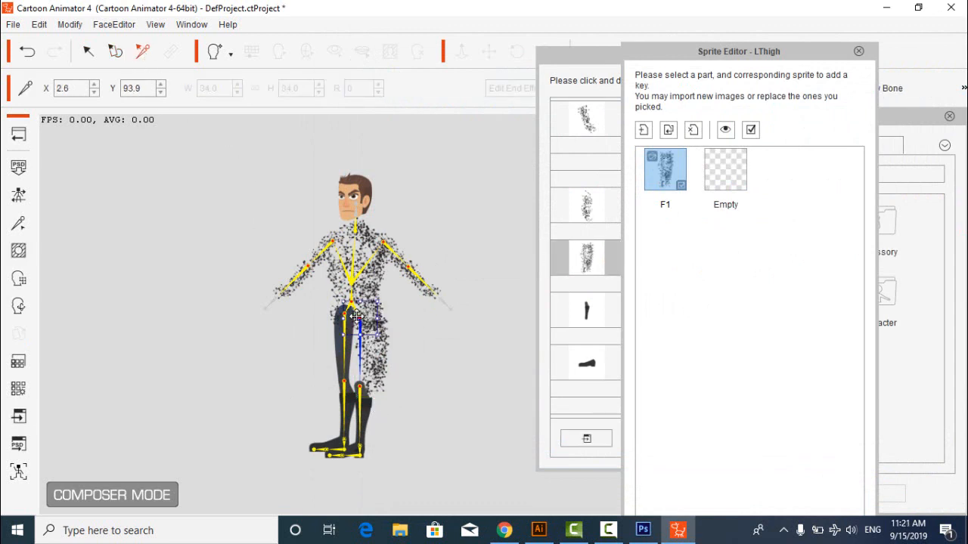
Replace the LShank sprite with Llg1.png, rotate it to 357 degrees and position it at X 12.1, Y 17.2
left_click(376, 414)
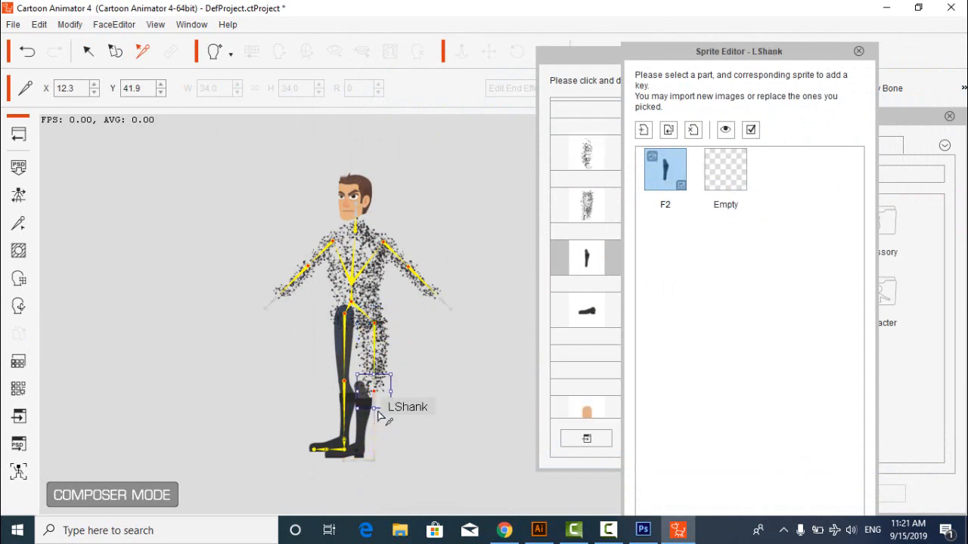
double_click(666, 172)
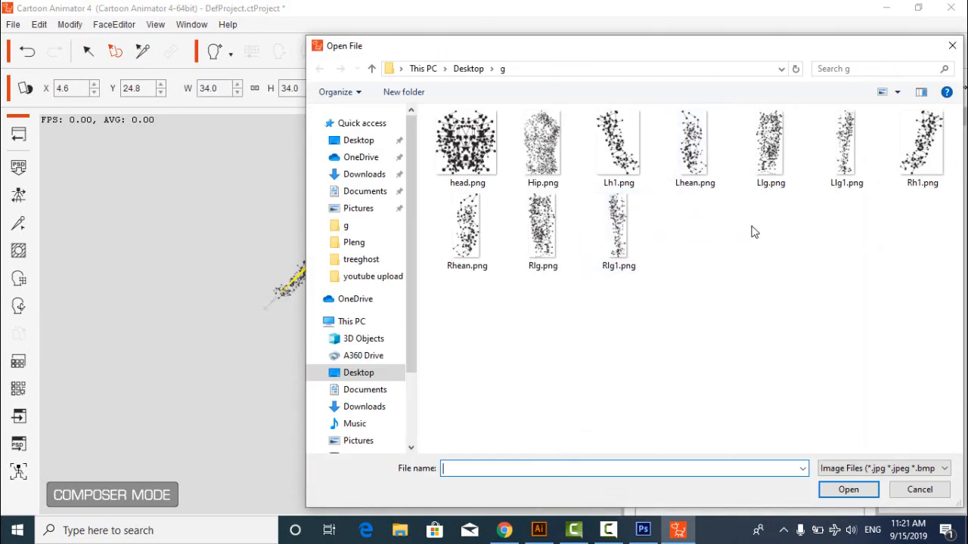
double_click(843, 166)
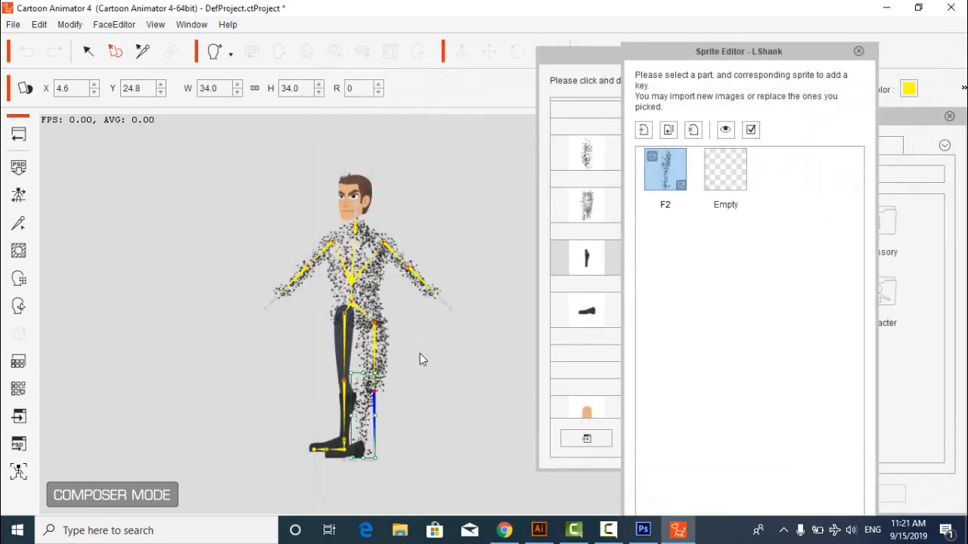
mouse_move(372, 415)
left_mouse_down()
mouse_move(378, 408)
mouse_move(398, 424)
left_mouse_up()
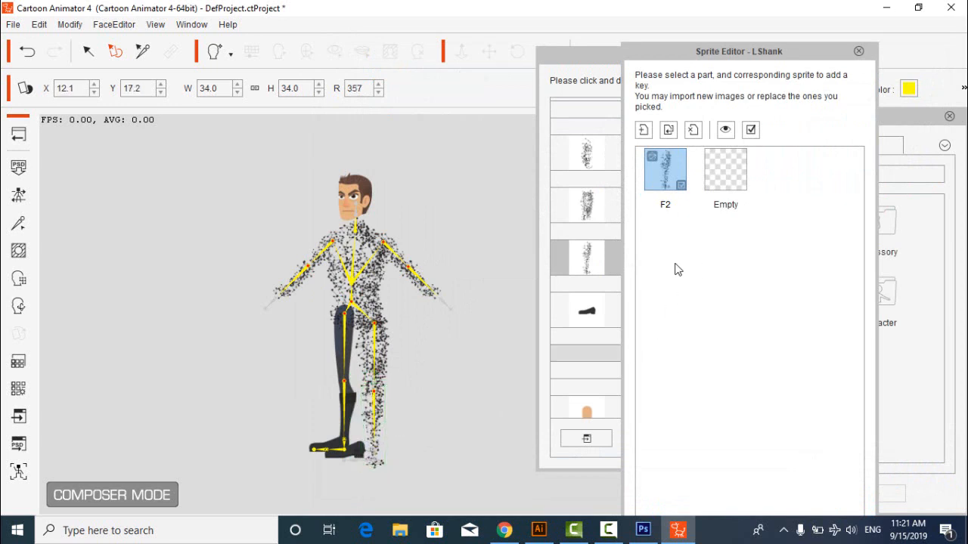
Close the Sprite Editor and delete the left foot layer (LFoot_Layer)
left_click(858, 53)
left_click(586, 310)
left_click(777, 437)
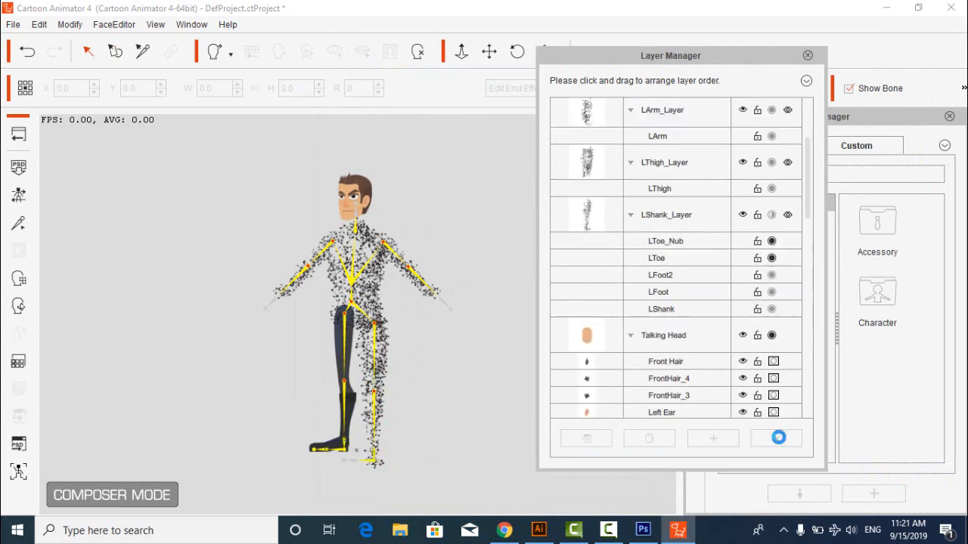
Replace the RThigh sprite with Rlg.png, rotated to 4 degrees at X -11.4, Y 66.5, and move the RThigh bone to X -14.1, Y 89.0
left_click(344, 333)
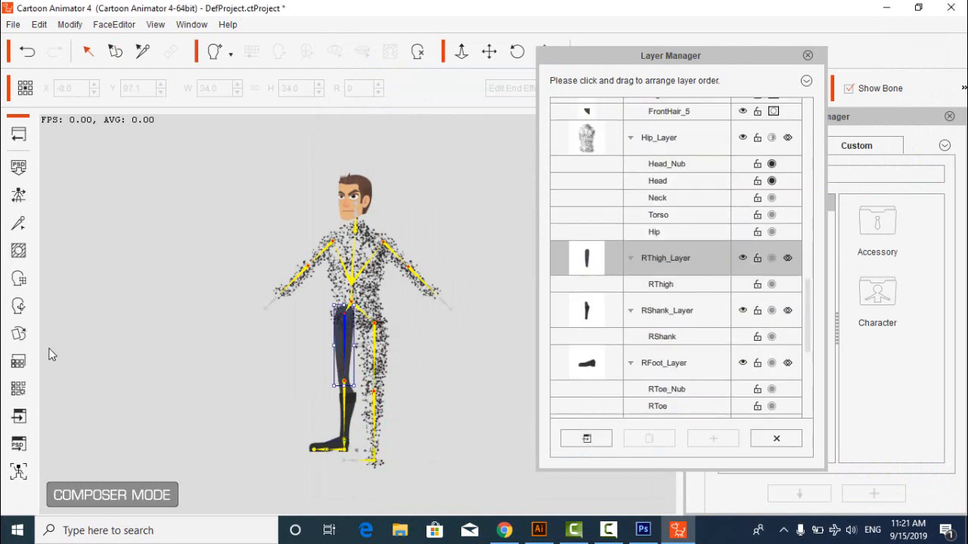
left_click(20, 334)
left_click(666, 181)
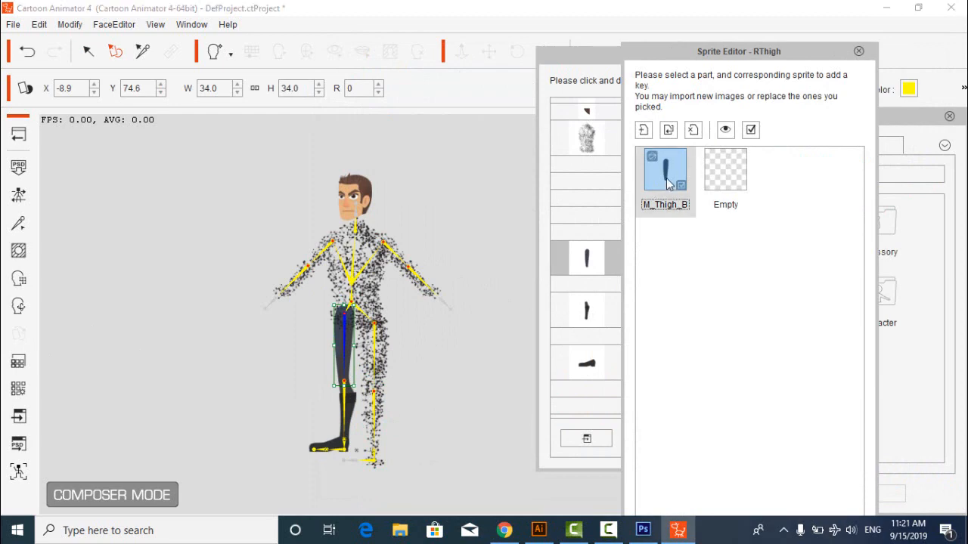
left_click(669, 130)
double_click(556, 256)
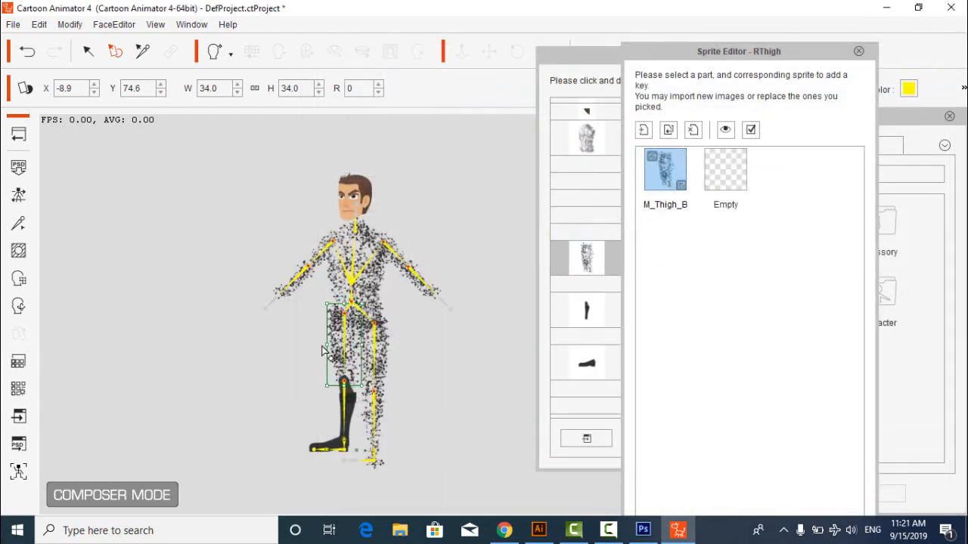
mouse_move(330, 348)
left_mouse_down()
mouse_move(329, 339)
mouse_move(333, 346)
left_mouse_up()
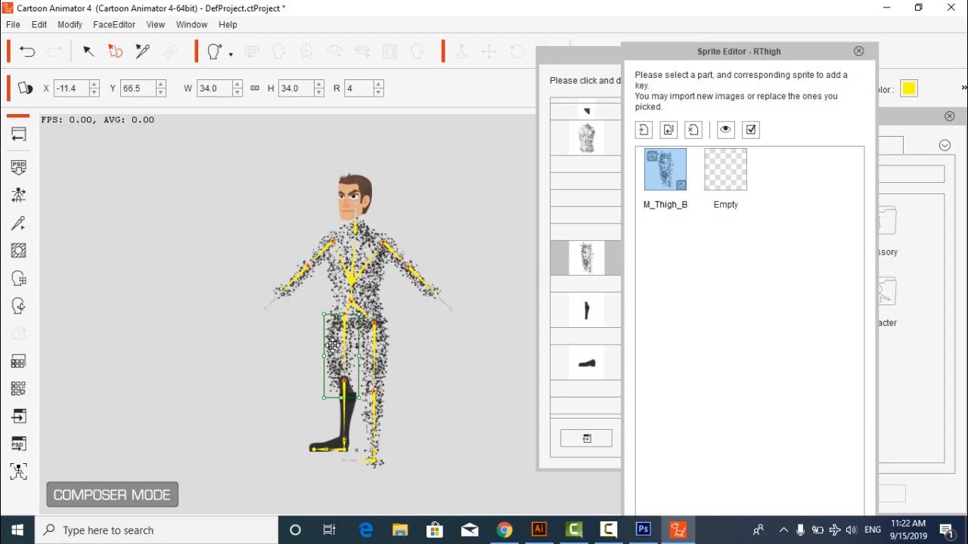
left_click(142, 52)
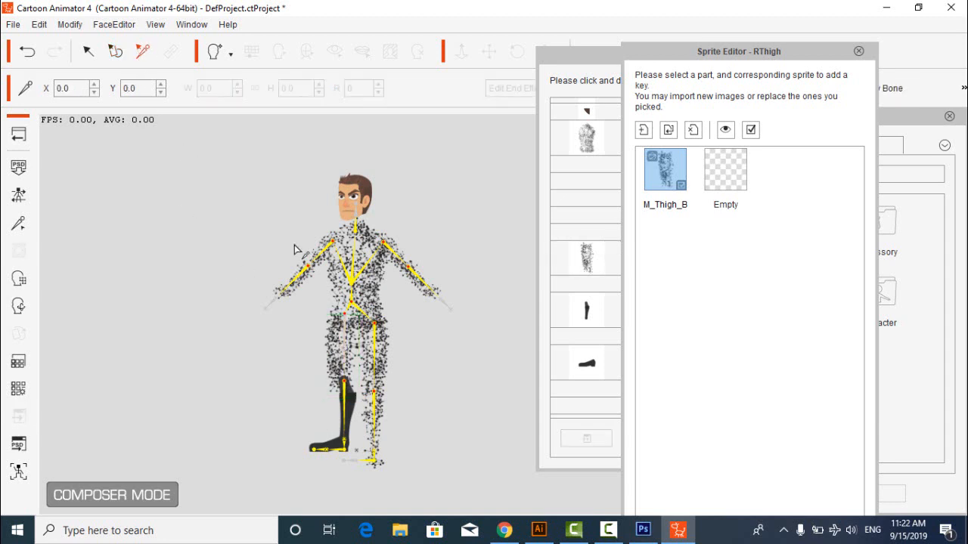
left_click_drag(345, 313, 336, 323)
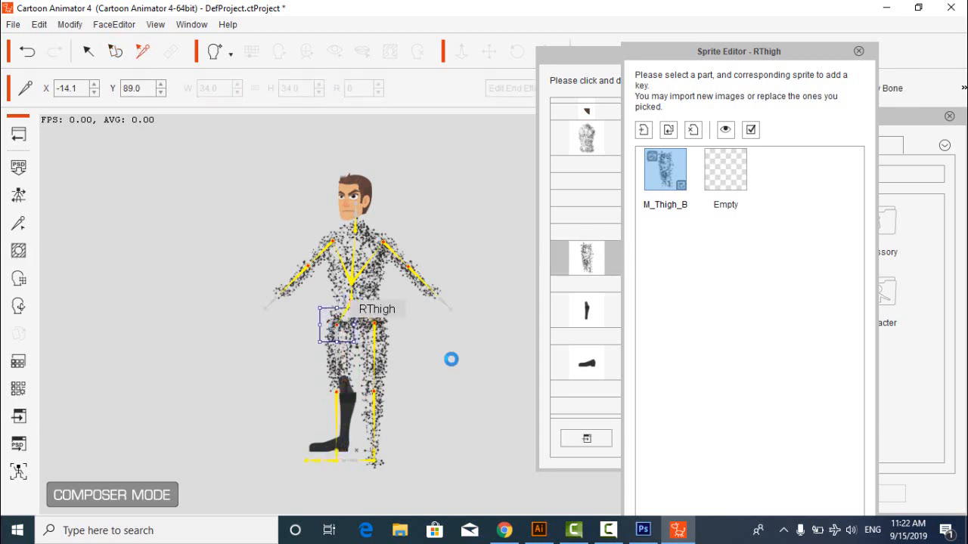
Replace the RShank sprite with Rlg1.png, rotate it to 6 degrees and position it at X -13.6, Y 18.2
left_click(346, 400)
double_click(669, 173)
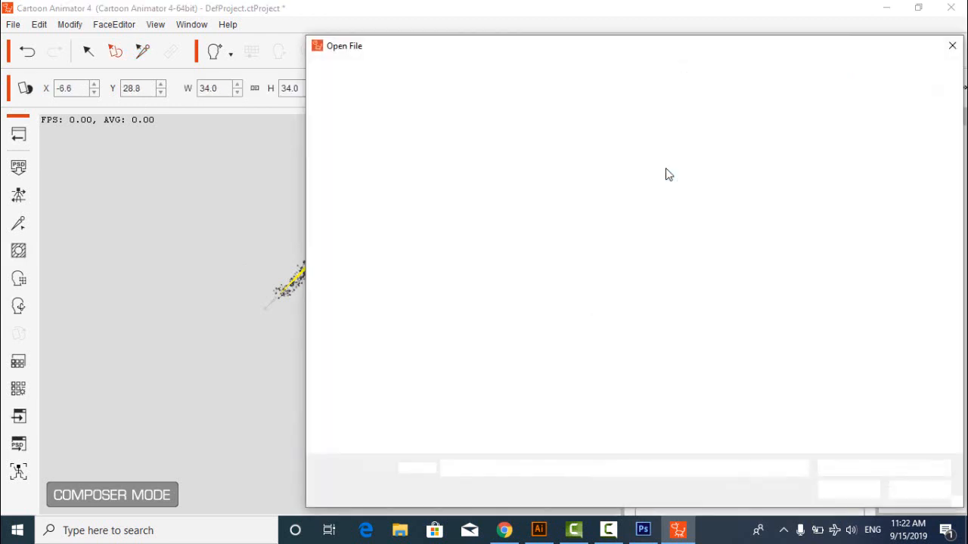
left_click(612, 248)
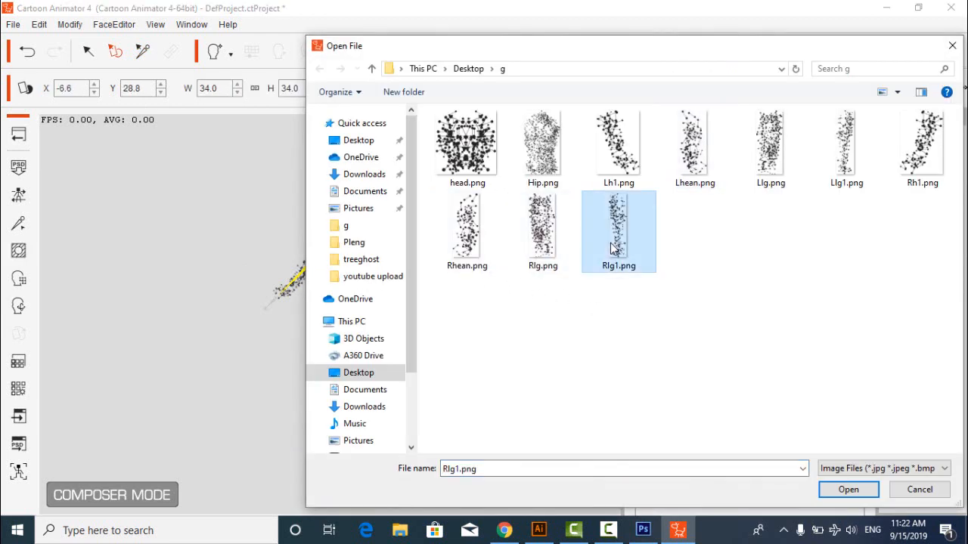
double_click(610, 243)
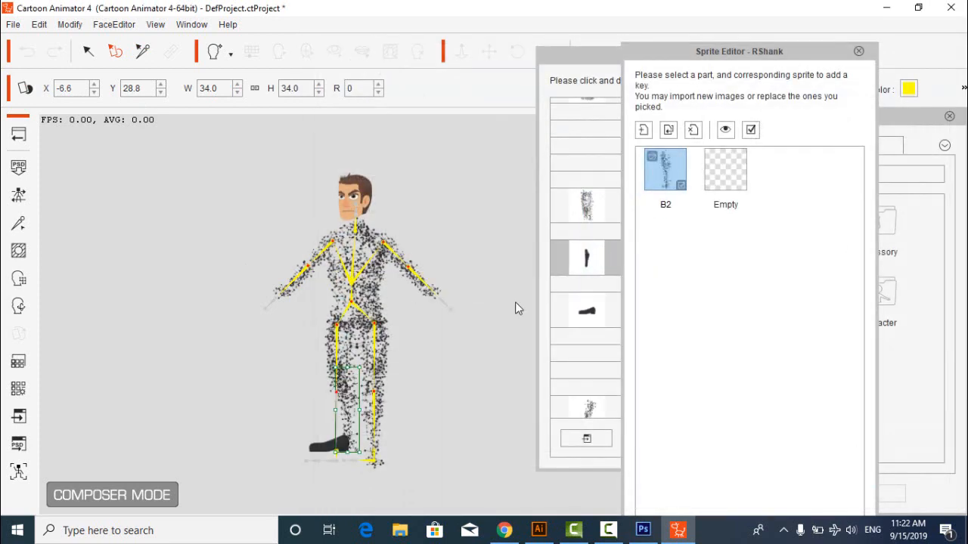
mouse_move(342, 394)
left_mouse_down()
mouse_move(337, 425)
mouse_move(338, 410)
mouse_move(356, 428)
mouse_move(341, 403)
left_mouse_up()
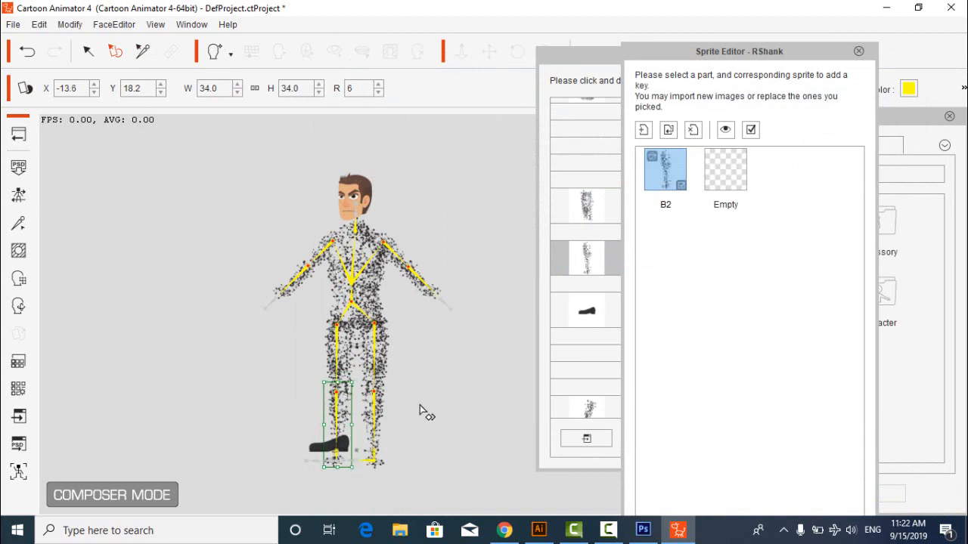
Delete the right foot layer (RFoot_Layer) and remove the Back Hair sprite from the head
left_click(573, 335)
left_click(579, 312)
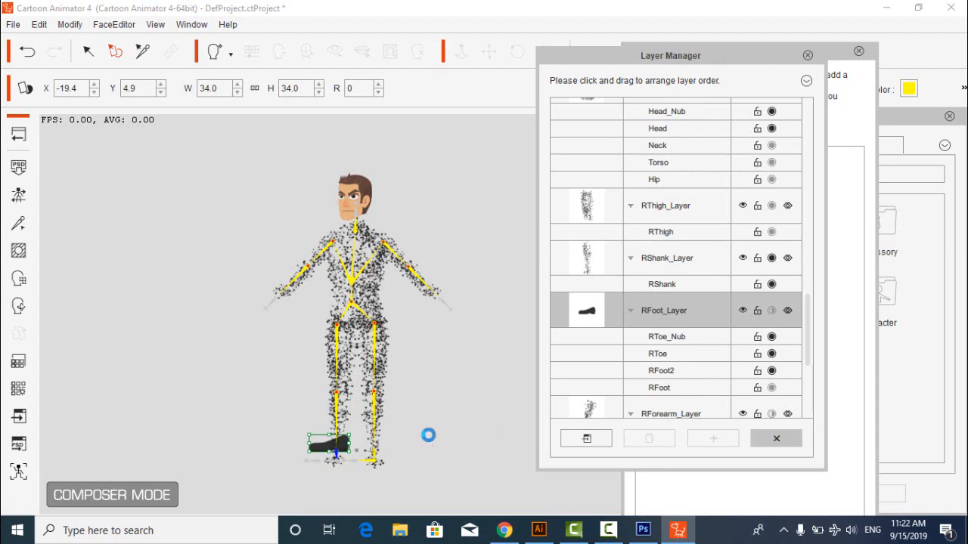
scroll(691, 315, "up", 5)
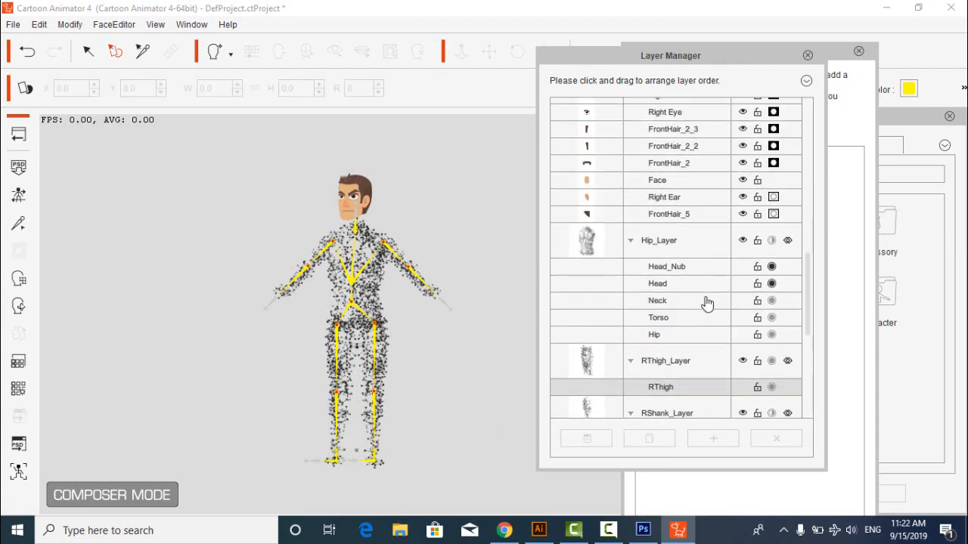
scroll(706, 302, "up", 2)
scroll(716, 328, "down", 15)
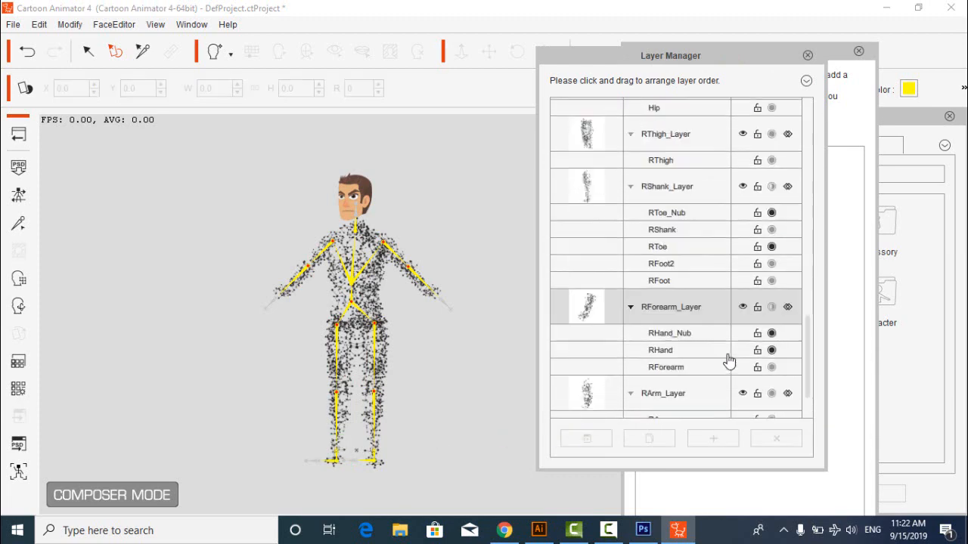
left_click(587, 408)
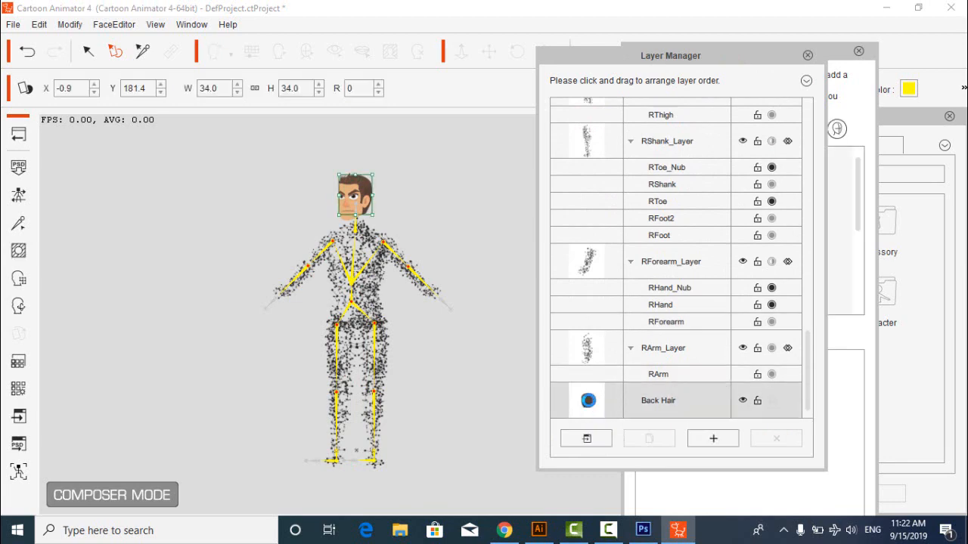
key("Delete")
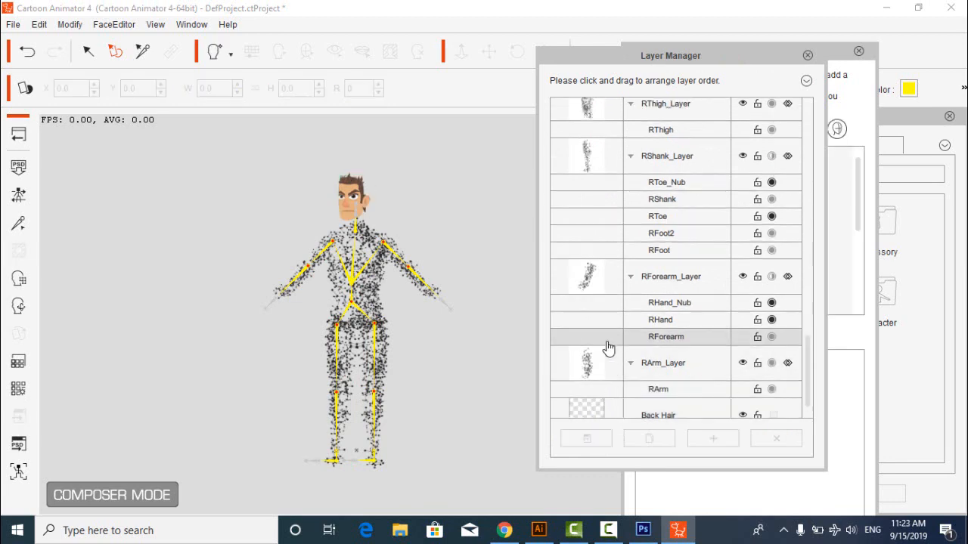
Collapse all layers, expand the Talking Head group and remove its Front Hair sprite
scroll(628, 328, "up", 3)
scroll(627, 327, "up", 1)
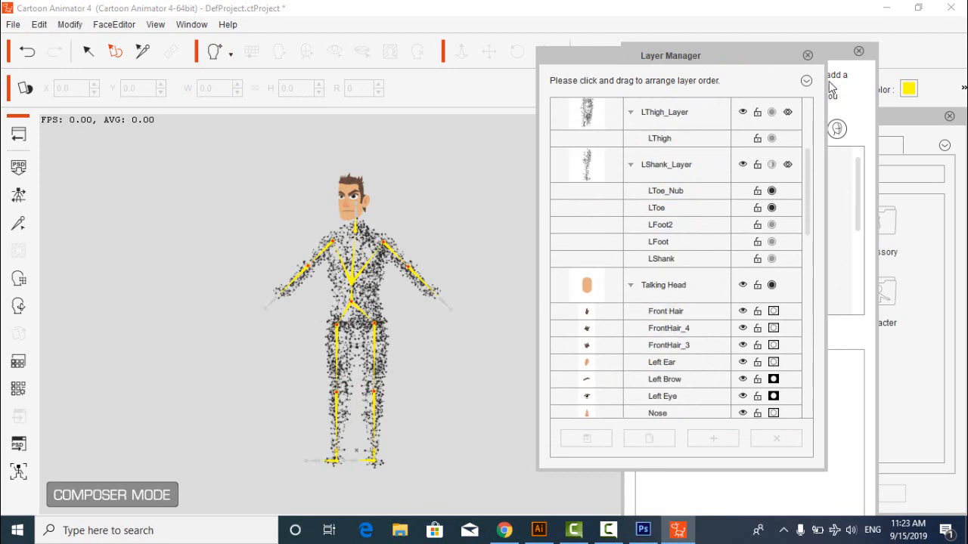
left_click(806, 80)
left_click(838, 172)
scroll(660, 238, "up", 1)
left_click(639, 220)
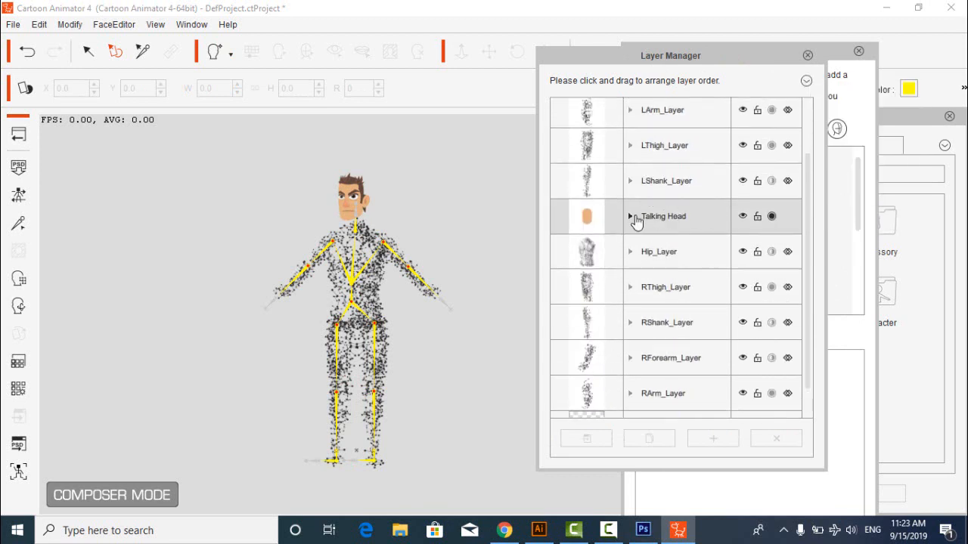
left_click(628, 218)
left_click(636, 243)
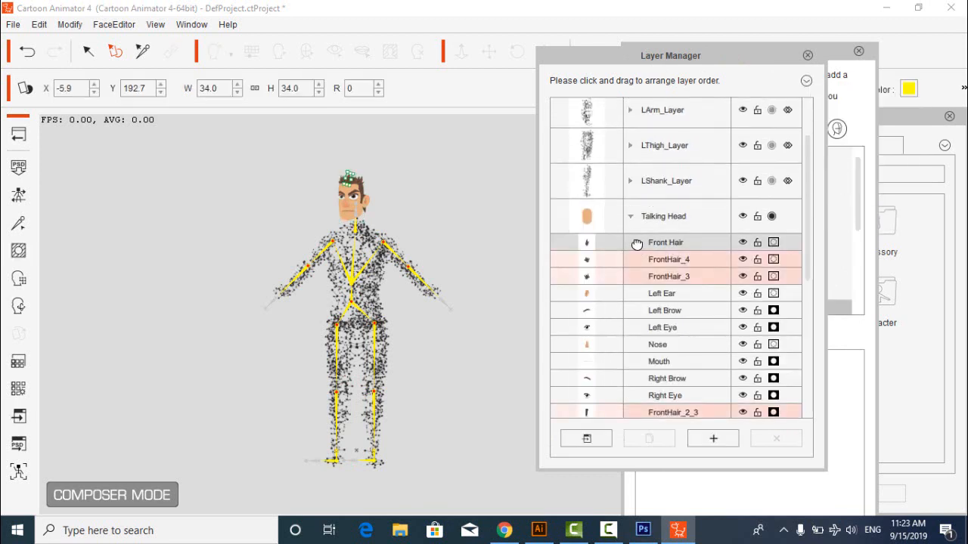
key("Delete")
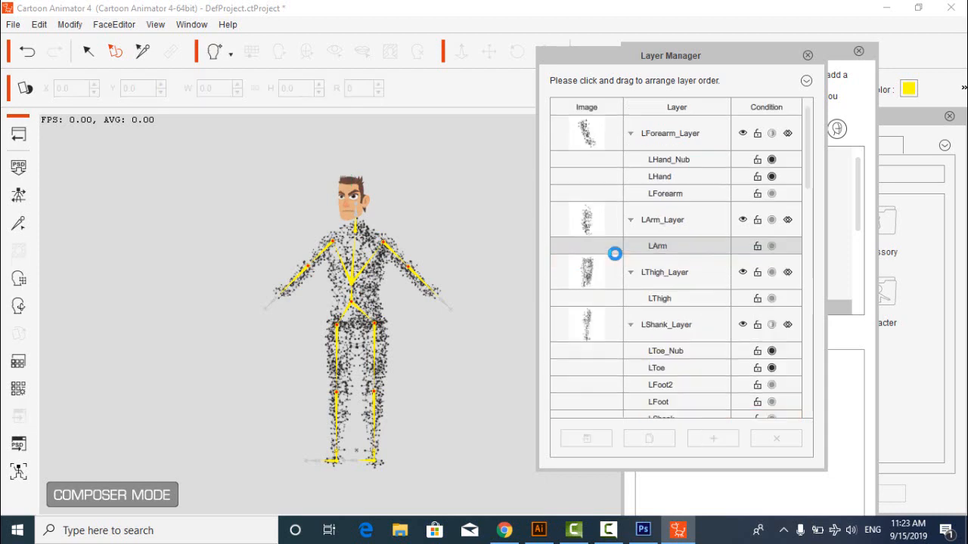
Remove the FrontHair_4 and FrontHair_3 sprites from the Talking Head group
scroll(726, 310, "down", 1)
scroll(726, 310, "down", 3)
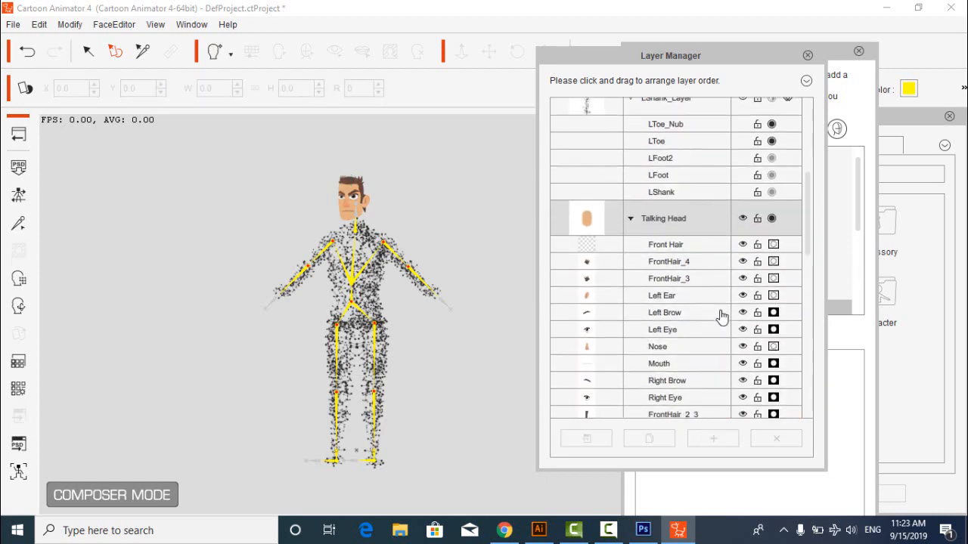
left_click(593, 235)
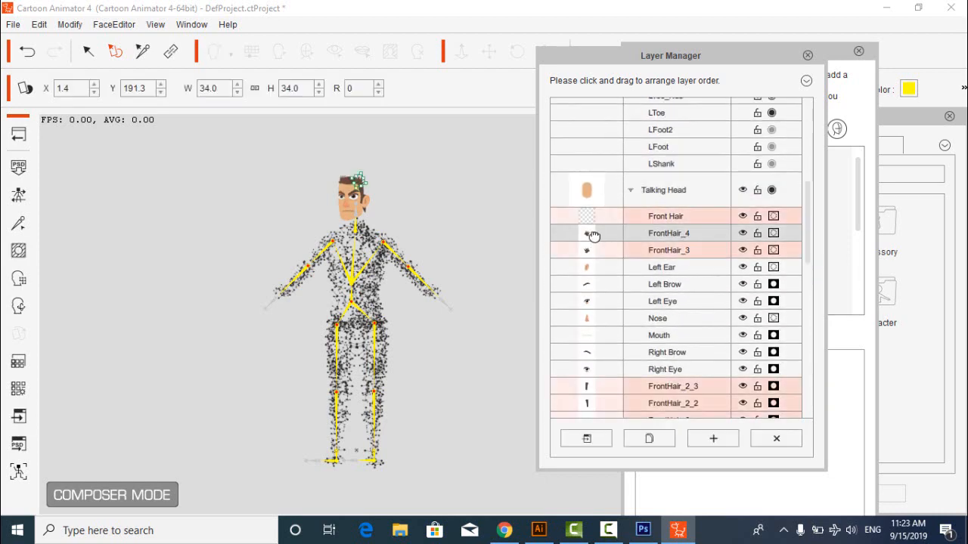
scroll(586, 250, "up", 1)
left_click(582, 275)
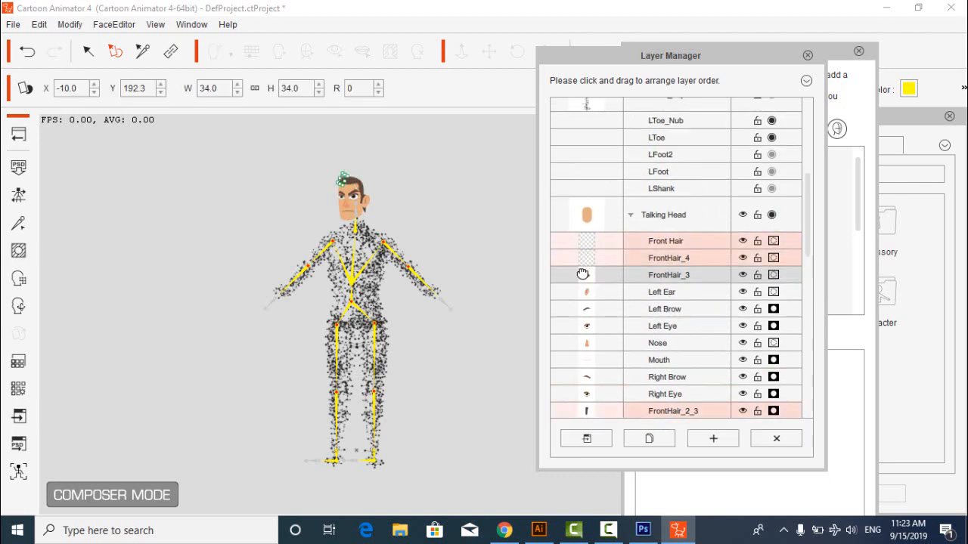
scroll(597, 265, "down", 3)
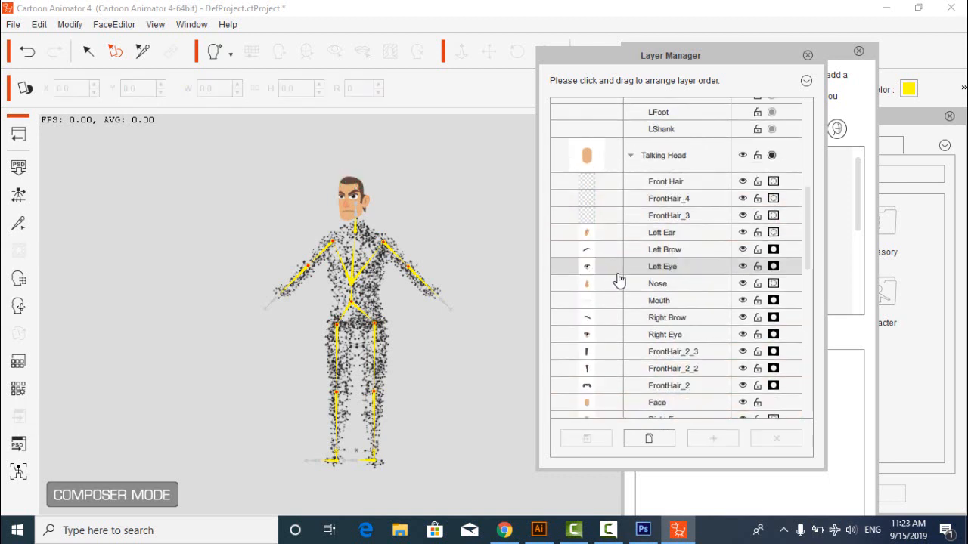
Remove the Left Ear and FrontHair_2_3 sprites from the Talking Head group
left_click(601, 234)
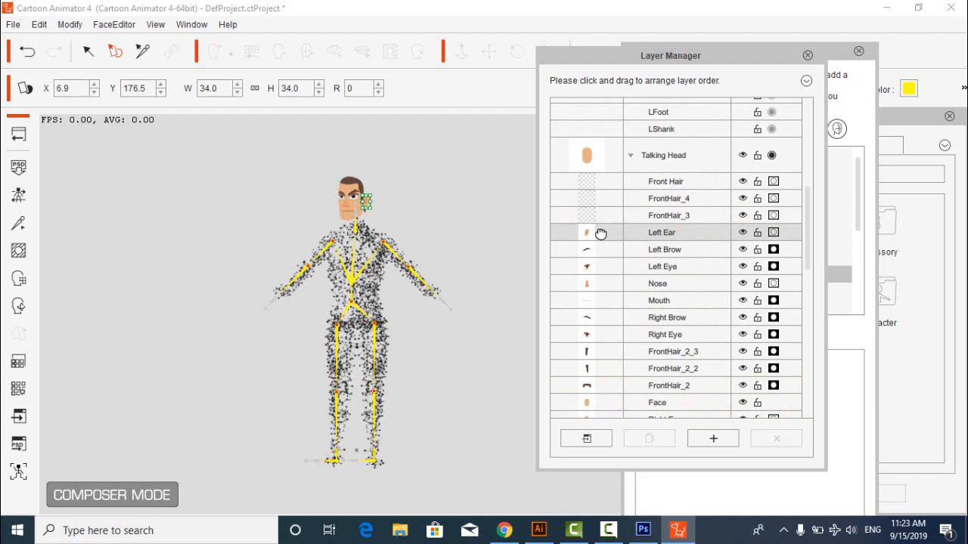
scroll(601, 233, "up", 2)
left_click(601, 277)
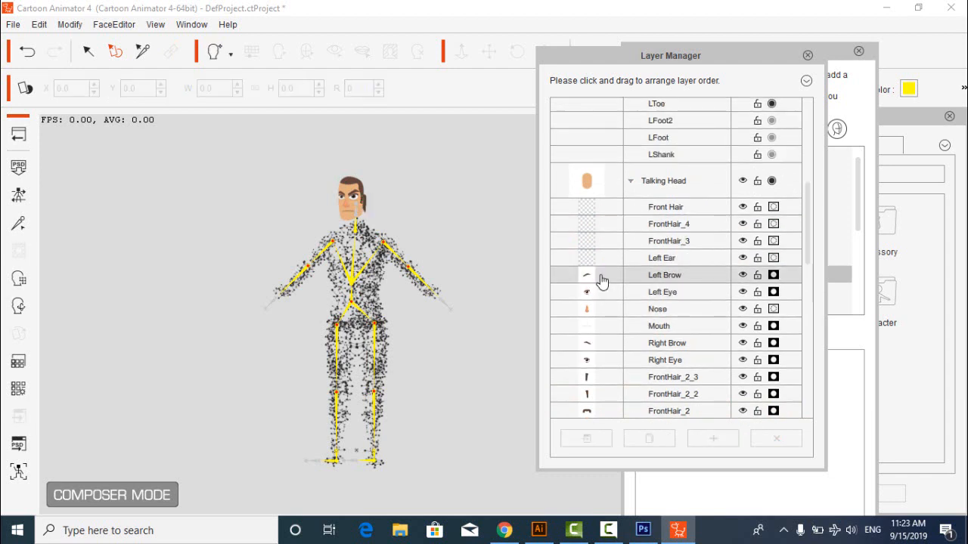
left_click(599, 312)
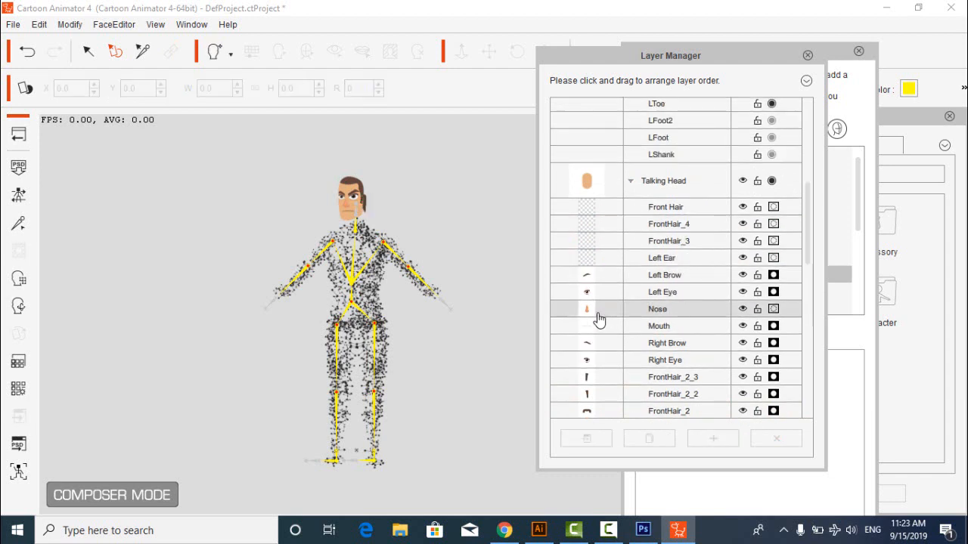
scroll(605, 336, "down", 3)
left_click(602, 310)
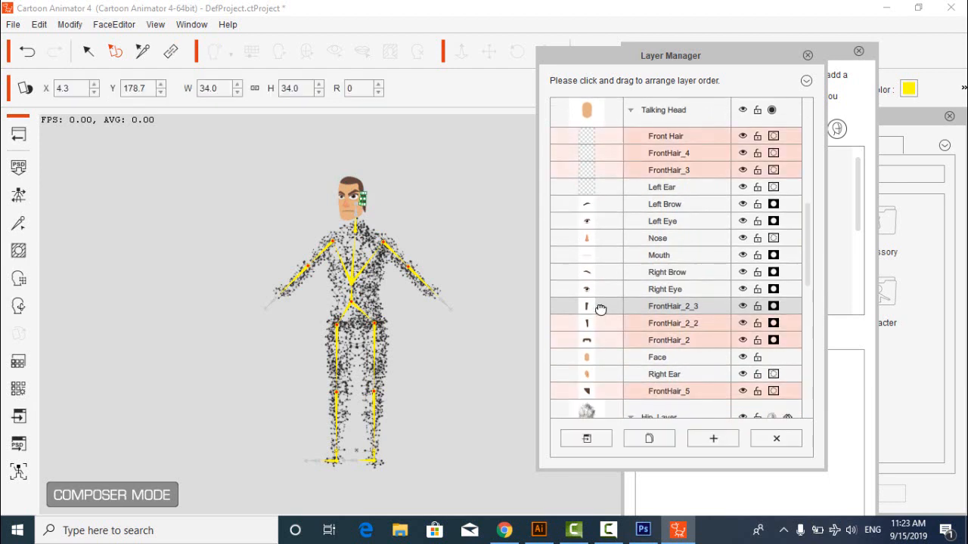
scroll(601, 321, "down", 2)
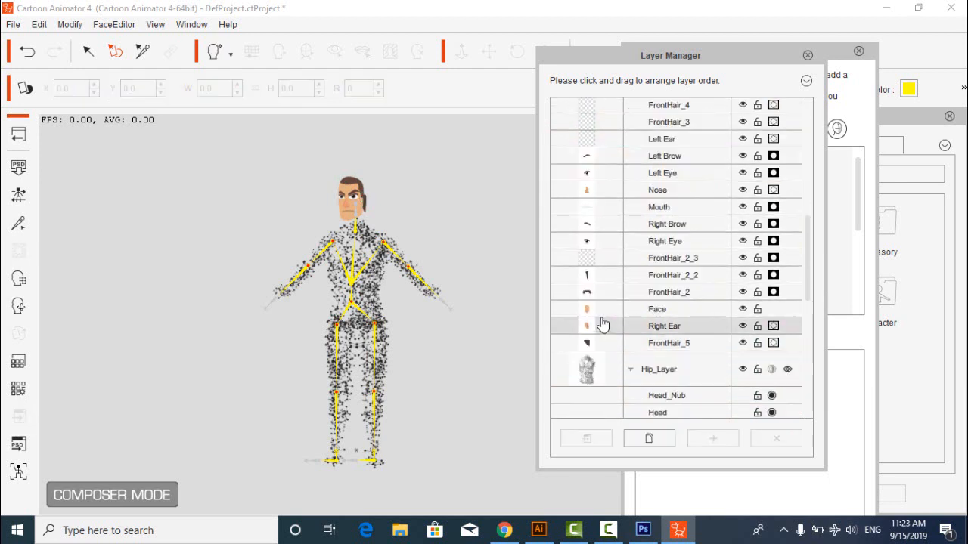
Remove the FrontHair_2 and FrontHair_2_2 sprites from the Talking Head group
left_click(611, 316)
scroll(610, 321, "down", 1)
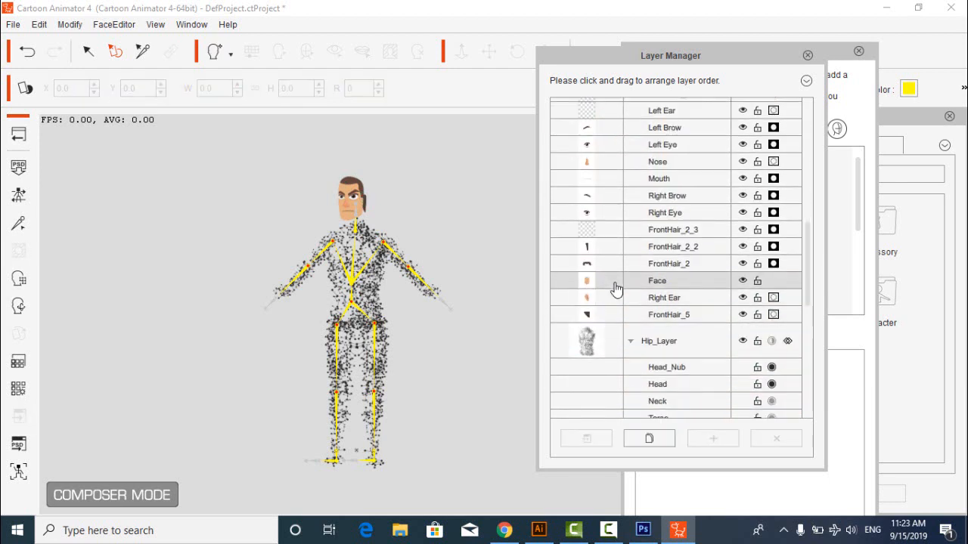
left_click(603, 263)
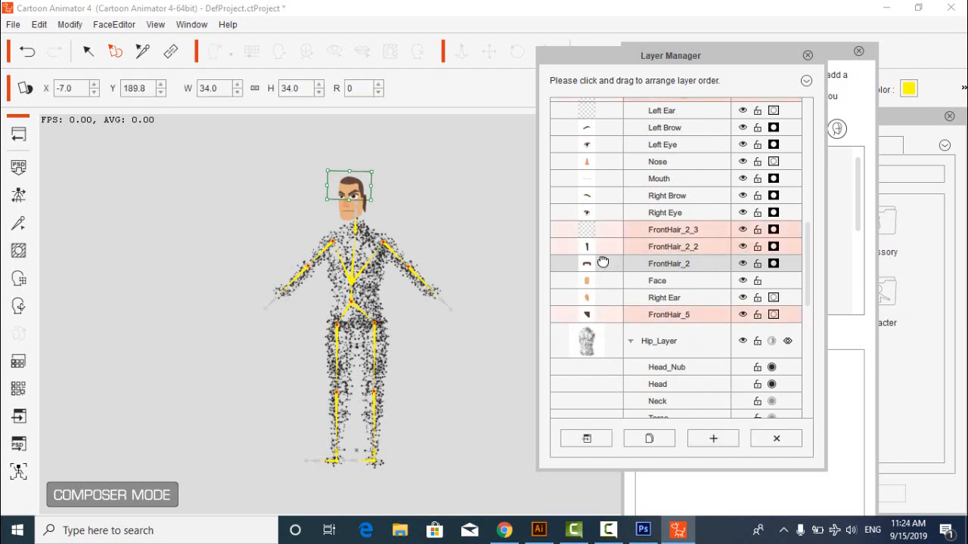
left_click(602, 246)
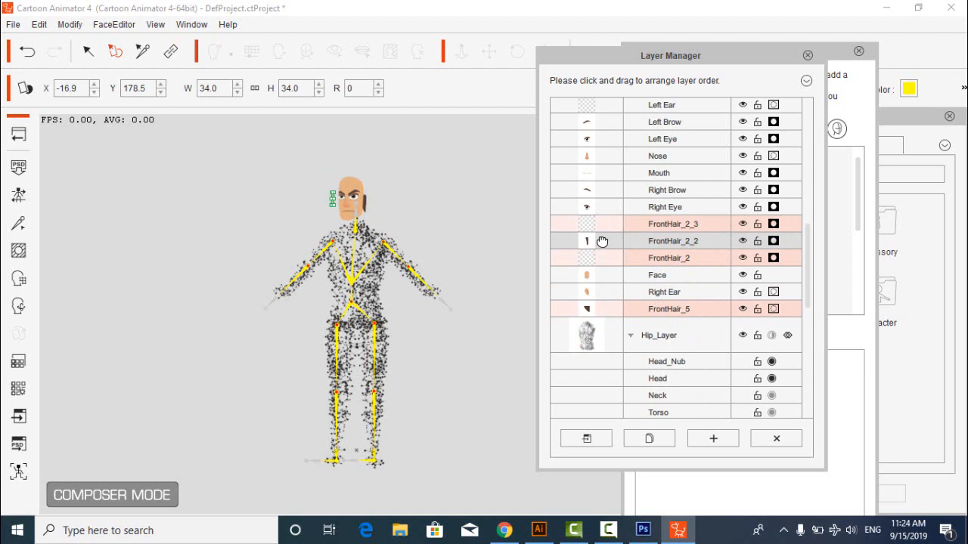
left_click(604, 276)
Remove the Right Ear and FrontHair_5 sprites from the Talking Head group
left_click(597, 308)
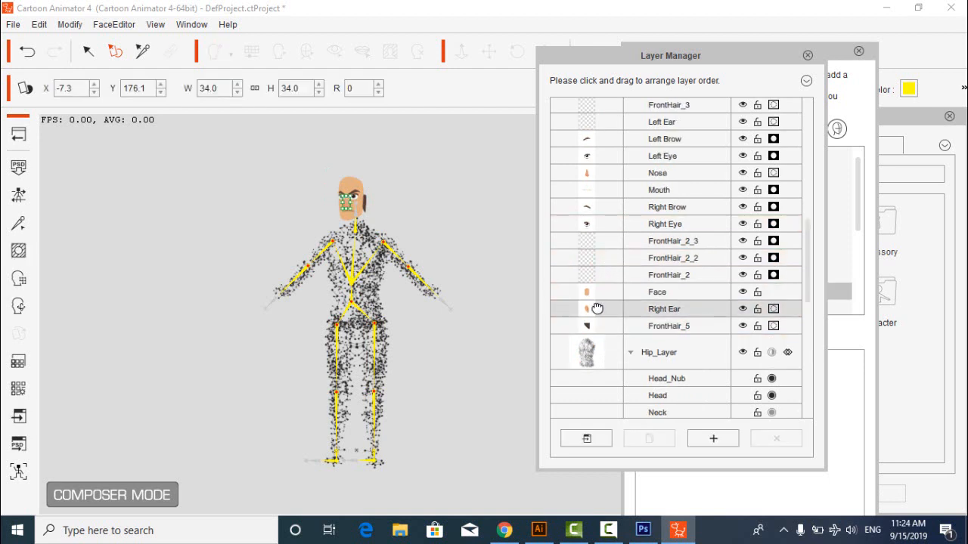
scroll(600, 310, "down", 1)
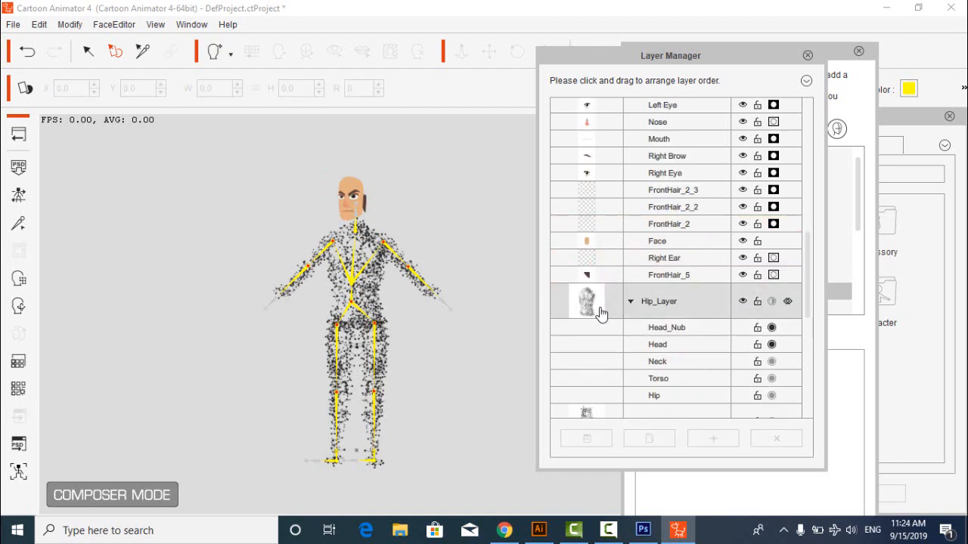
left_click(600, 275)
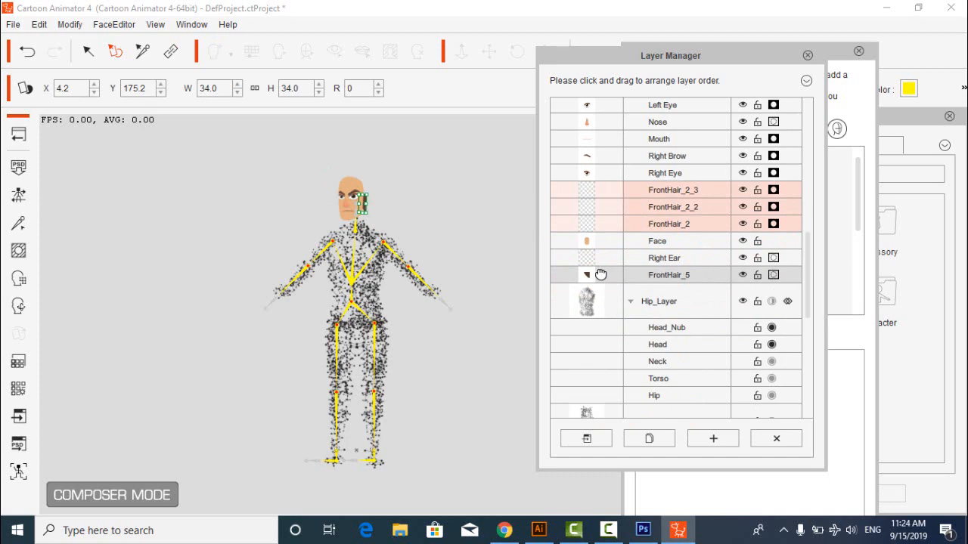
scroll(600, 275, "down", 1)
Send the Face sprite to Photoshop for editing and open head.png from the g folder on the Desktop
left_click(605, 224)
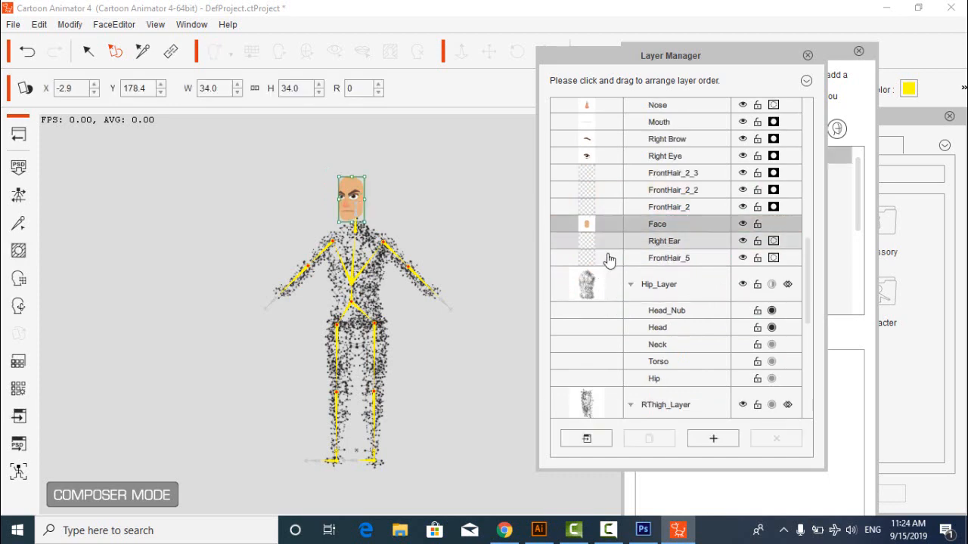
left_click(600, 438)
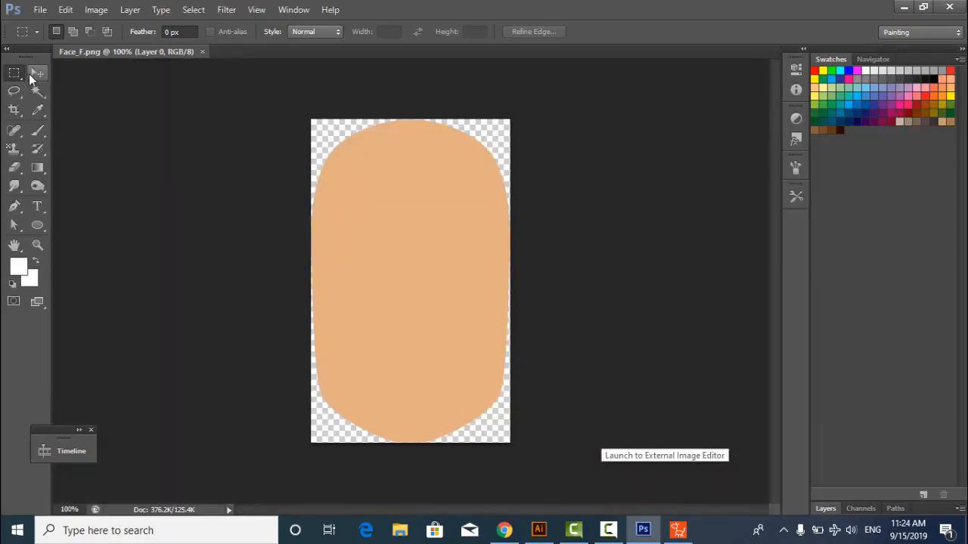
left_click(42, 12)
left_click(56, 40)
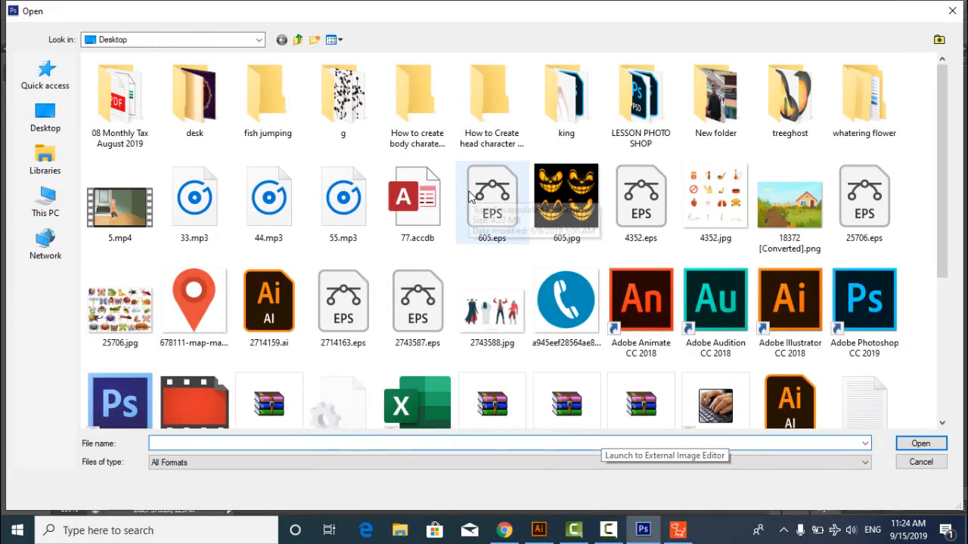
double_click(365, 116)
double_click(132, 97)
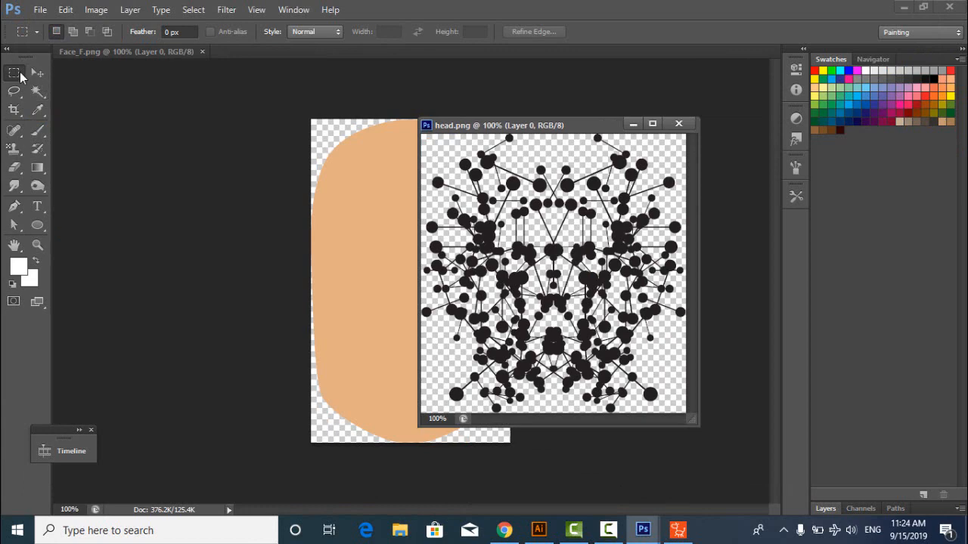
Copy the dotted head artwork from head.png into Face_F.png with the Move tool and hide the skin-coloured Layer 0
right_click(19, 74)
left_click(37, 75)
left_click_drag(499, 236, 505, 248)
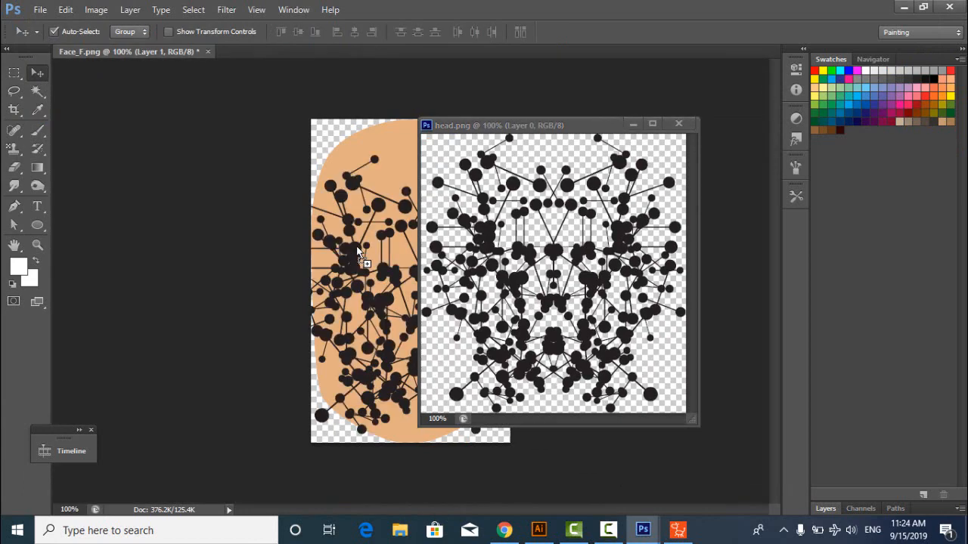
left_click(829, 511)
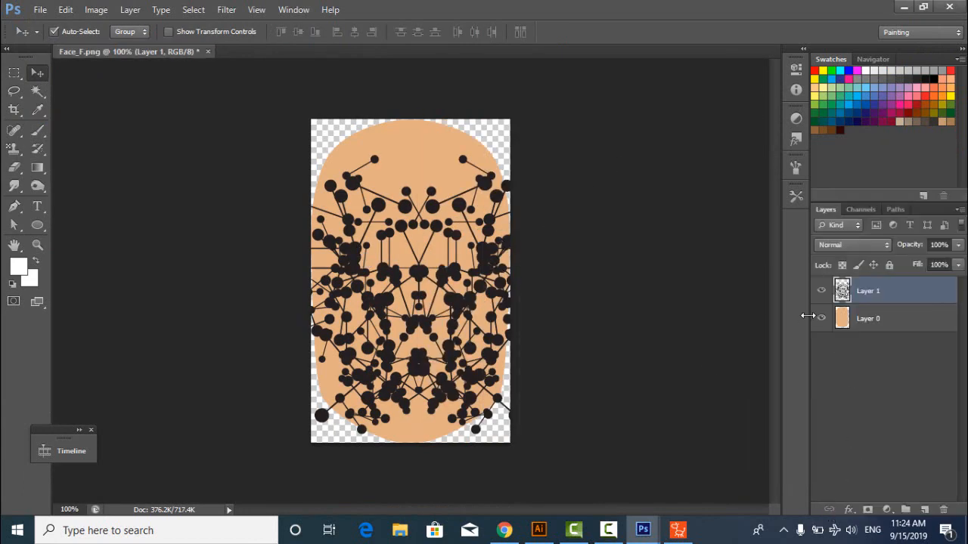
left_click(821, 319)
Transform the dotted head layer to about 72% width and 81% height, positioned at about X 146.5 px, Y 230 px
key("ctrl+t")
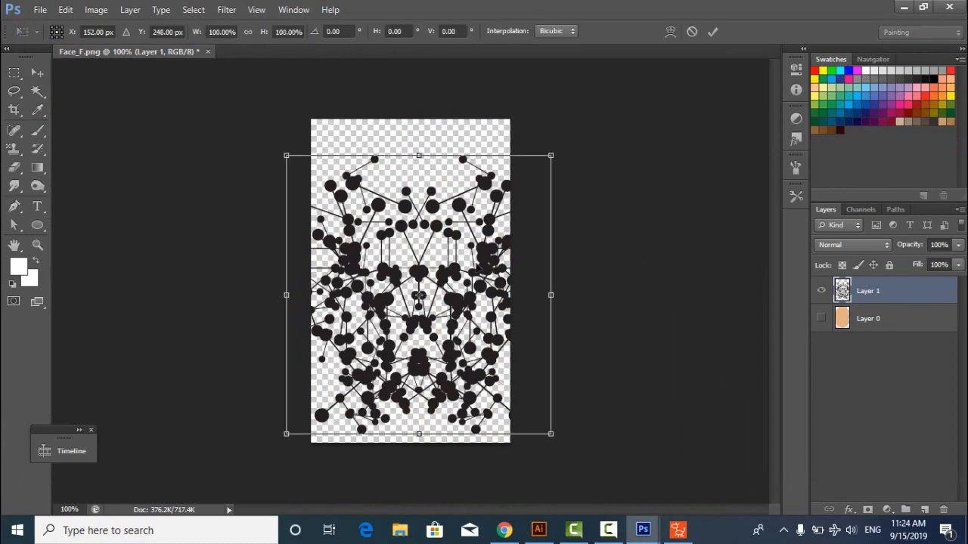
left_click_drag(551, 156, 511, 194)
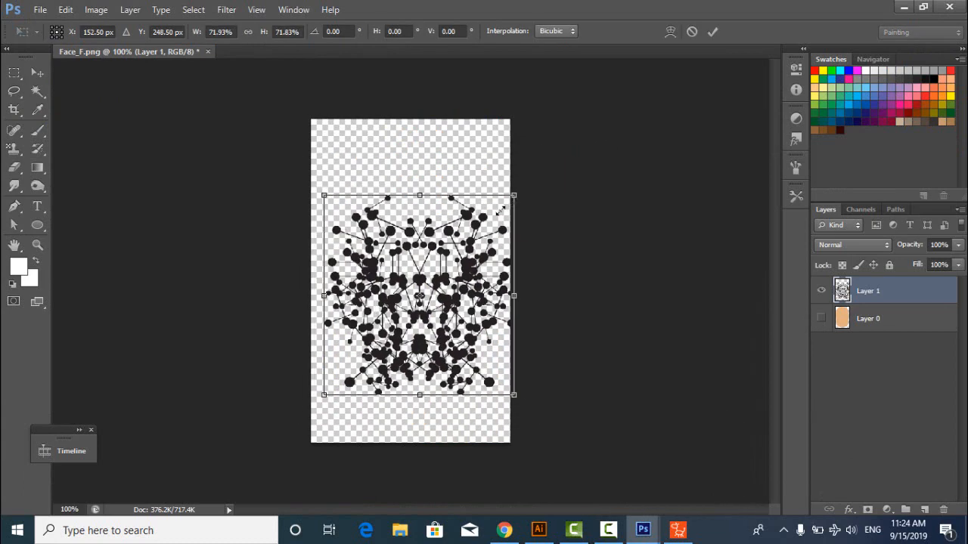
left_click_drag(465, 273, 459, 265)
left_click_drag(415, 387, 415, 413)
left_click_drag(432, 319, 431, 301)
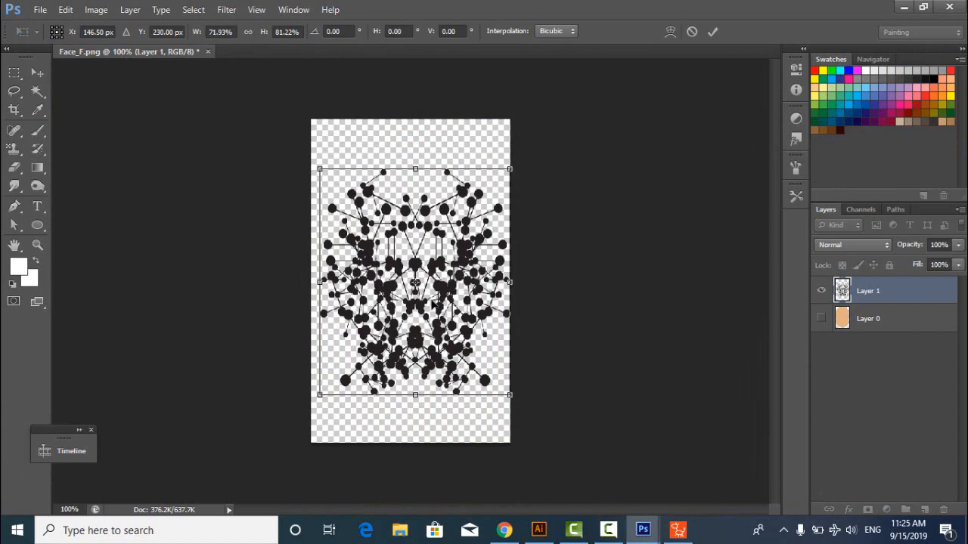
key("Return")
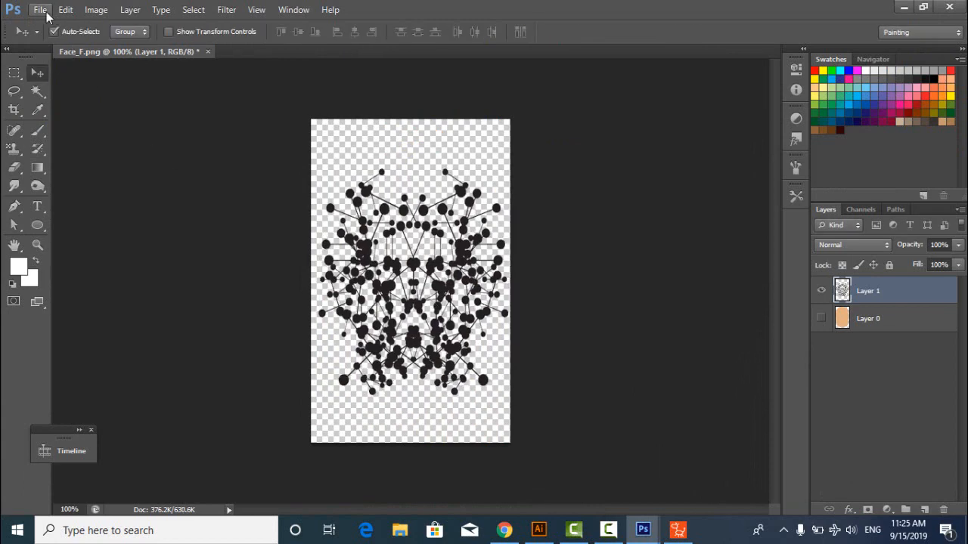
Save the edited face as Face_F.psd in the CTA4Temp folder and return to Cartoon Animator
left_click(40, 9)
left_click(64, 184)
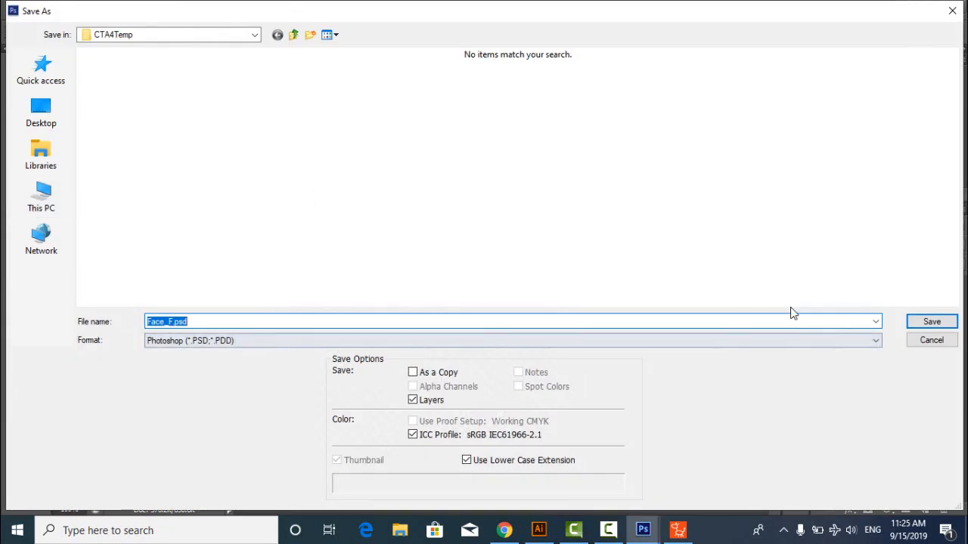
left_click(925, 321)
left_click(904, 8)
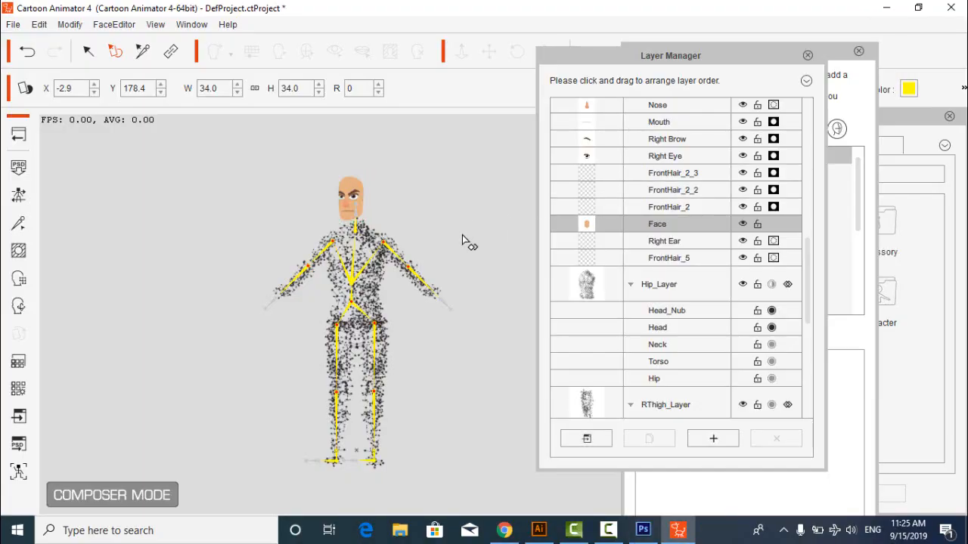
Reopen the Face sprite in Photoshop and float Face_F.png and Face_F.psd as separate document windows
left_click(580, 225)
left_click(586, 439)
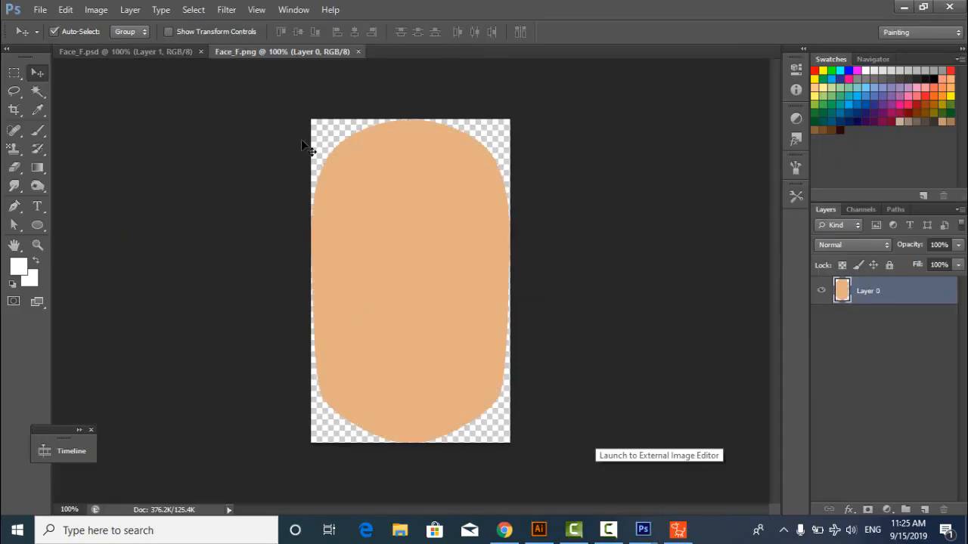
left_click_drag(299, 56, 474, 99)
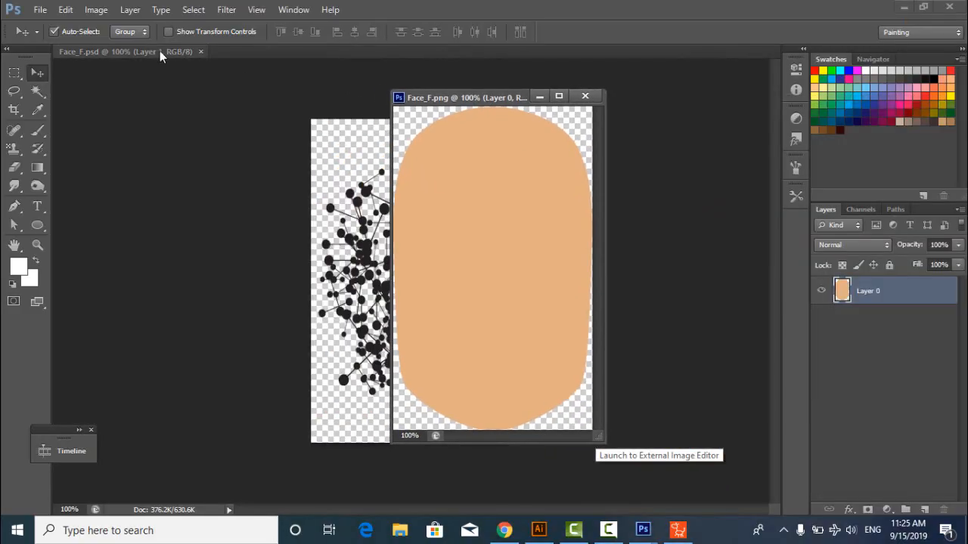
left_click_drag(160, 51, 152, 78)
Copy the scaled dotted head from Face_F.psd into Face_F.png, close the PSD and hide the skin-coloured Layer 0
left_click_drag(177, 211, 529, 204)
left_click(238, 76)
left_click(821, 318)
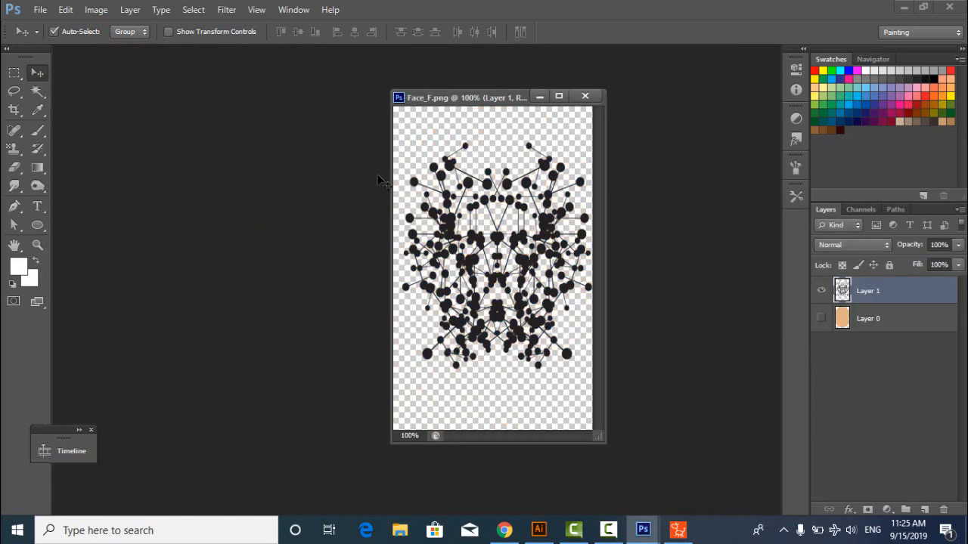
Save the edited face as Face_F.png in the CTA4Temp folder, replacing the existing file, and return to Cartoon Animator
left_click(40, 10)
left_click(65, 186)
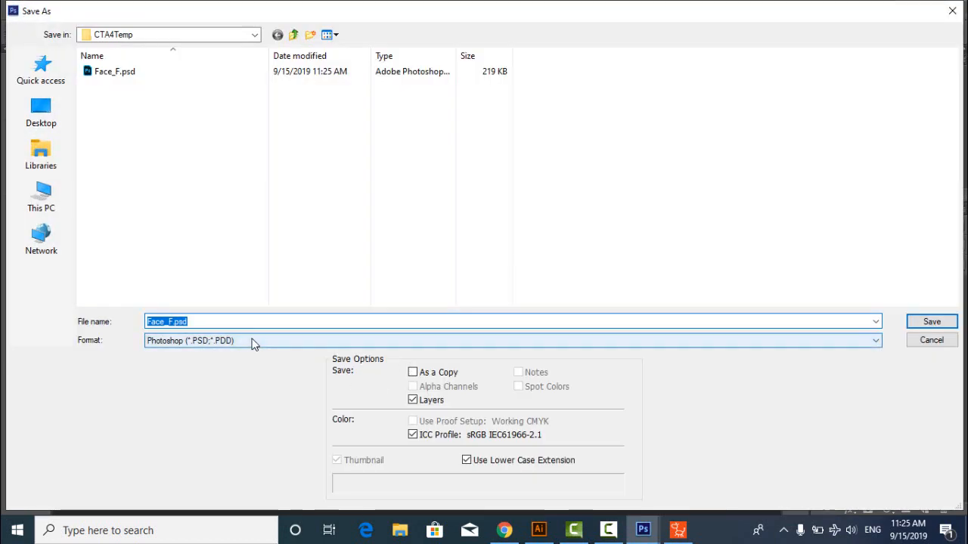
left_click(252, 341)
left_click(182, 500)
left_click(931, 322)
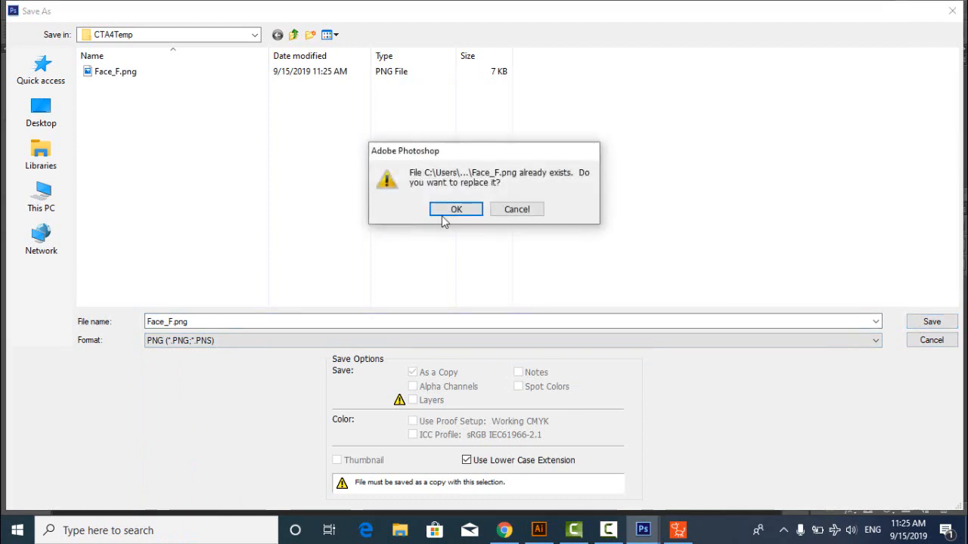
left_click(446, 210)
left_click(538, 165)
left_click(903, 7)
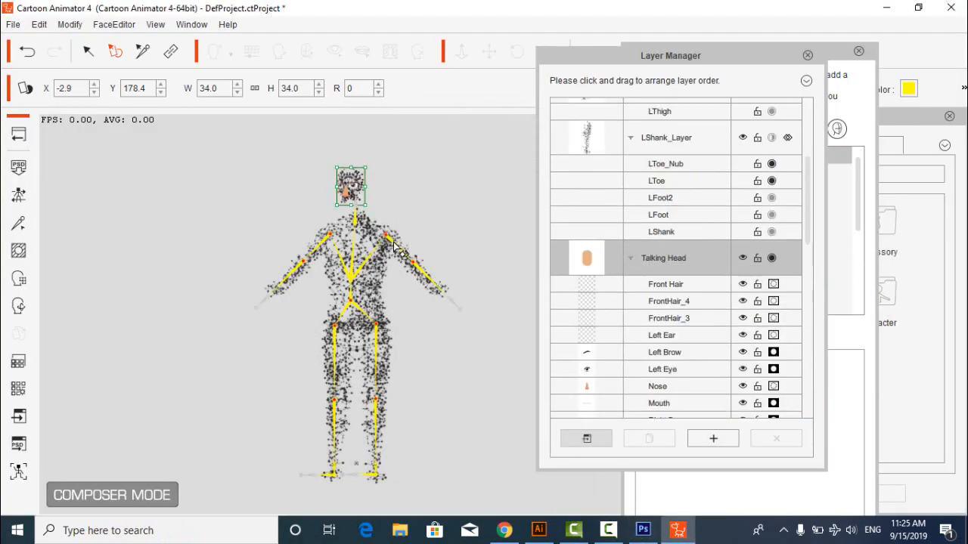
Scale the dotted head to about 48.5 width and 49.5 height and place it above the neck at about X 1.2, Y 172.9
left_click_drag(366, 205, 378, 226)
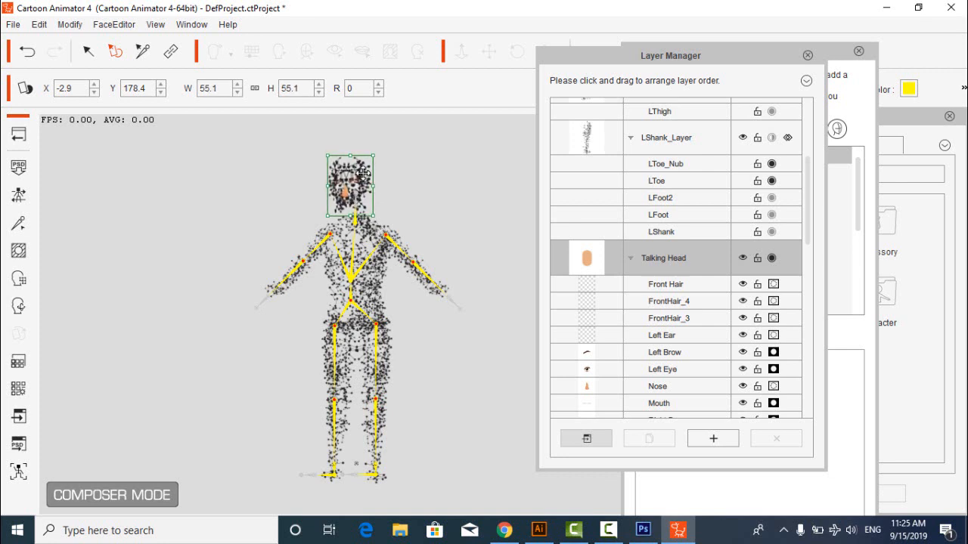
mouse_move(363, 174)
left_mouse_down()
mouse_move(366, 181)
mouse_move(353, 160)
mouse_move(368, 173)
left_mouse_up()
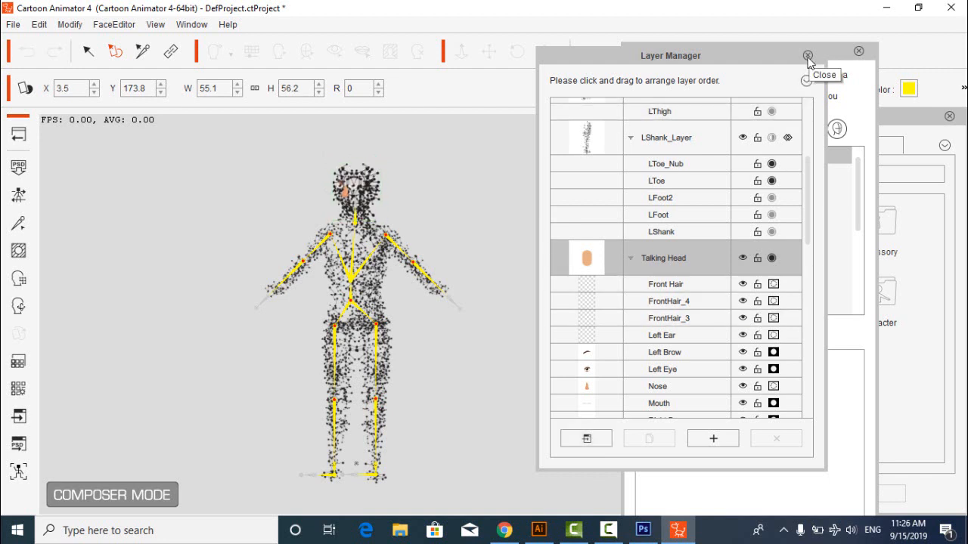
left_click(375, 193)
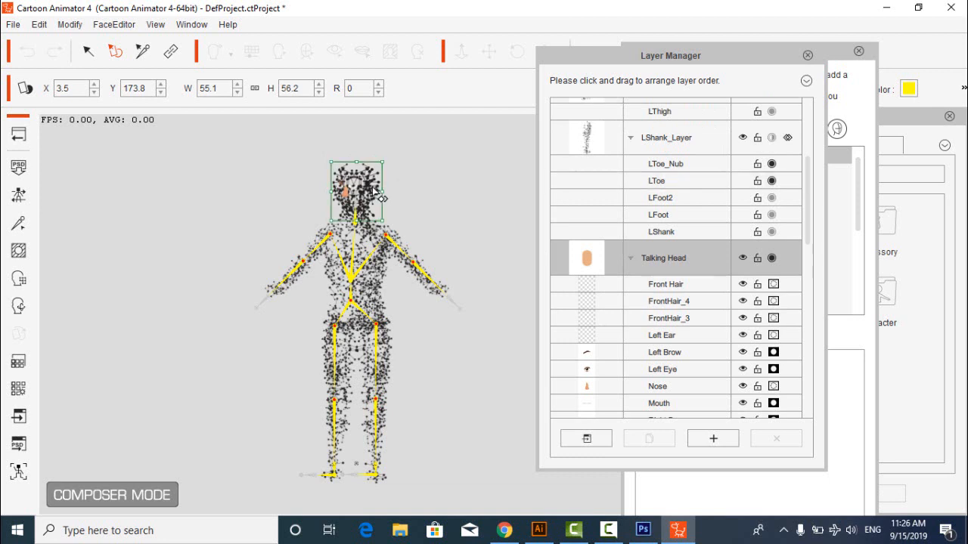
left_click_drag(367, 178, 361, 176)
left_click_drag(371, 221, 376, 226)
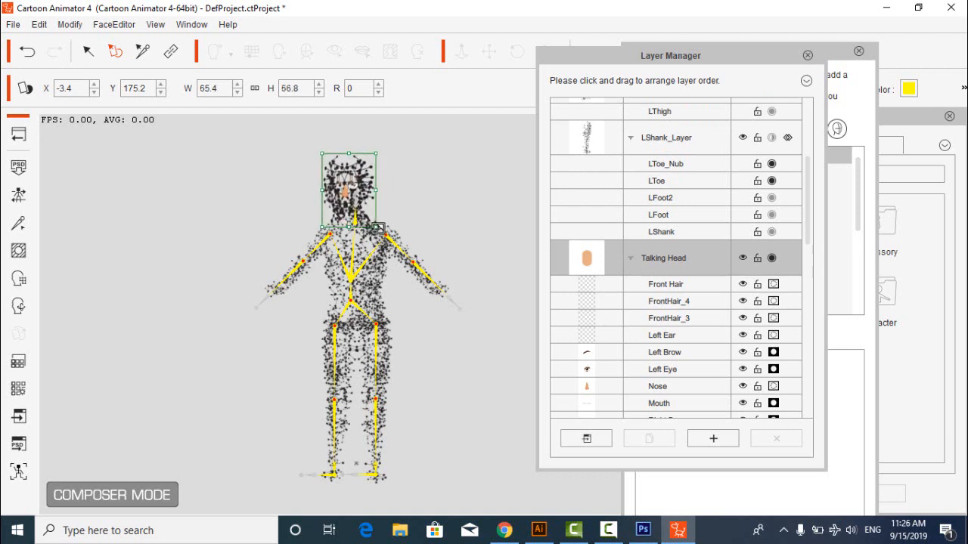
left_click_drag(368, 180, 375, 183)
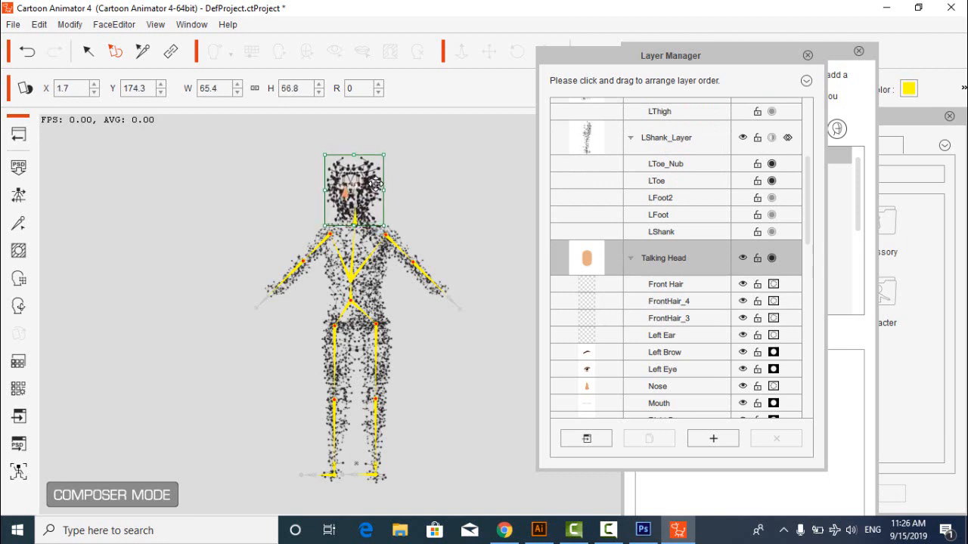
left_click_drag(326, 157, 368, 188)
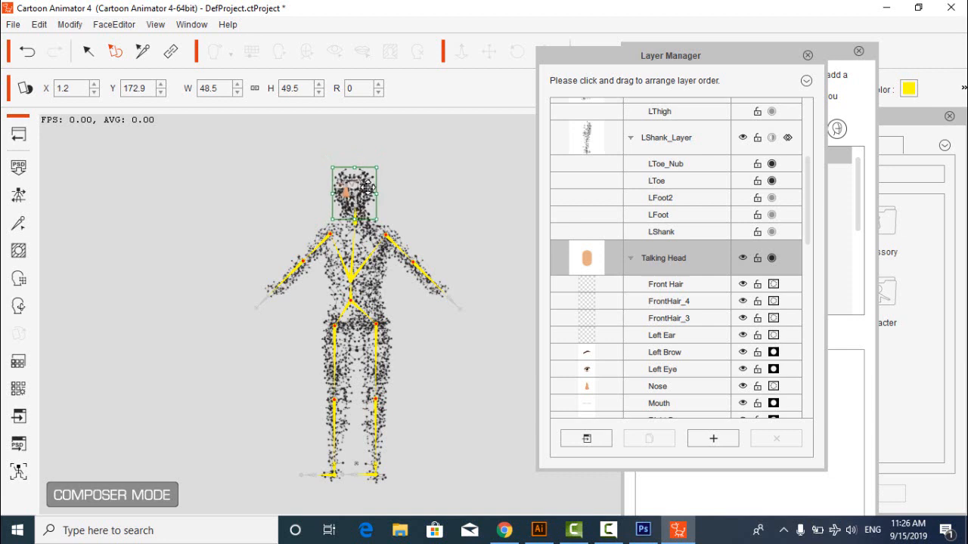
Remove the original nose from the head, then close the layer and sprite editors and go back to stage mode
left_click(597, 390)
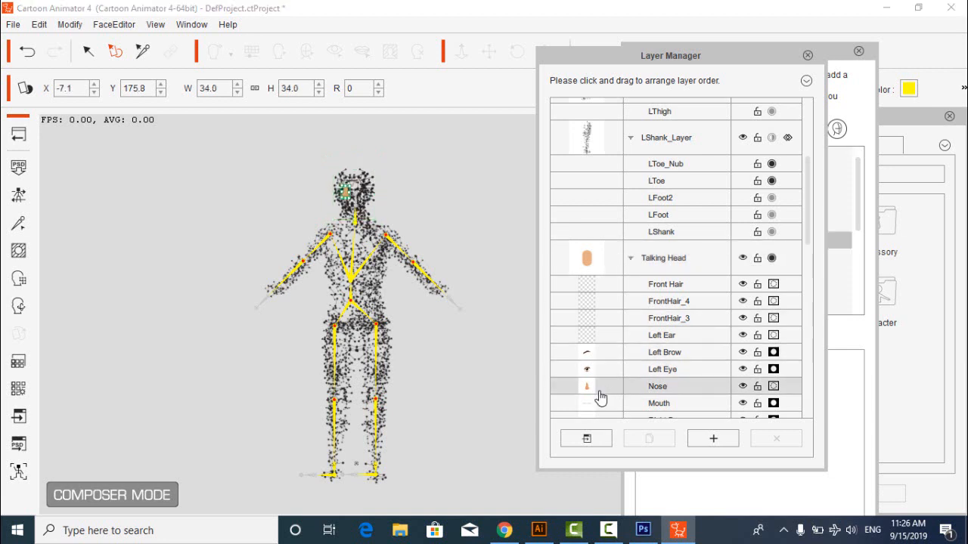
left_click(808, 56)
left_click(858, 52)
left_click(20, 139)
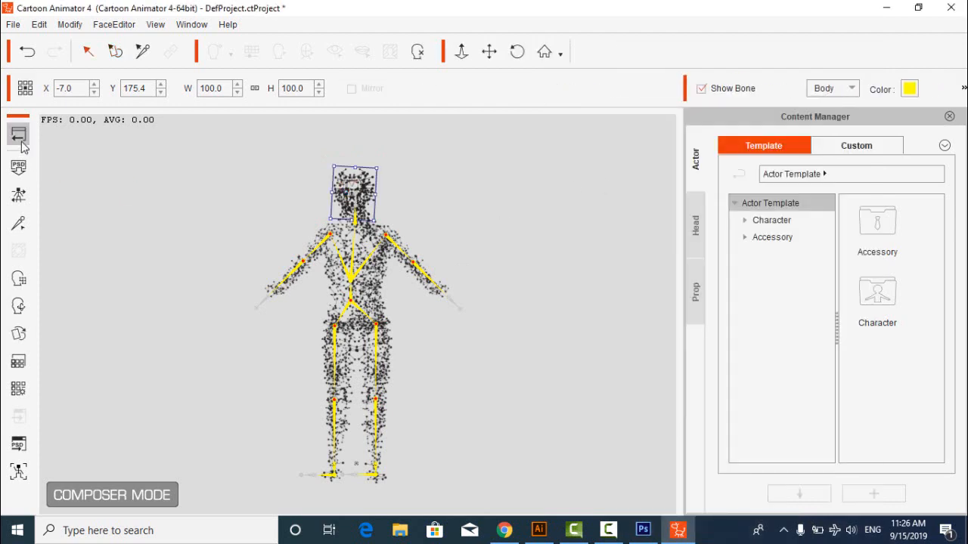
Bring the dotted character forward to about Z 409 and apply the Walk Forward(2L) action at frame 65
left_click(333, 307)
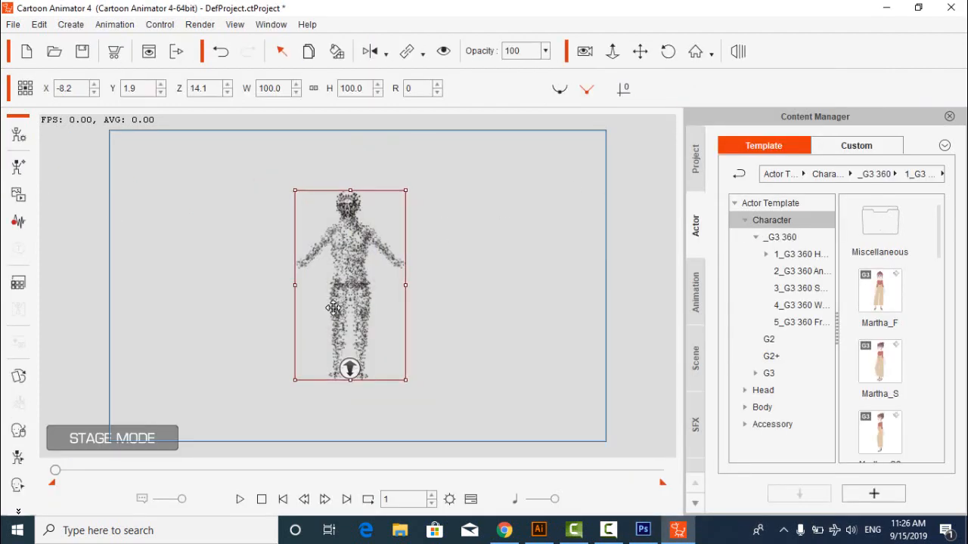
scroll(332, 307, "up", 20)
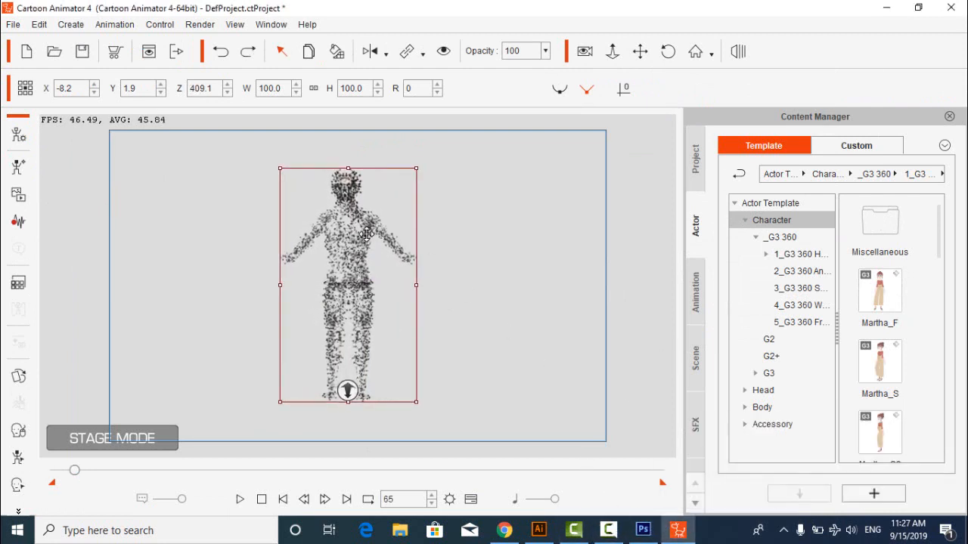
right_click(367, 235)
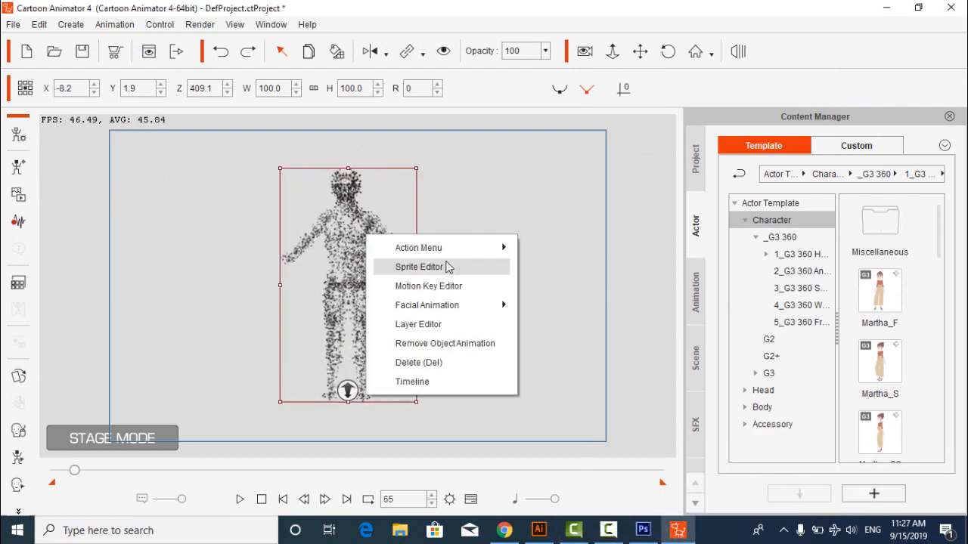
mouse_move(454, 249)
left_click(590, 492)
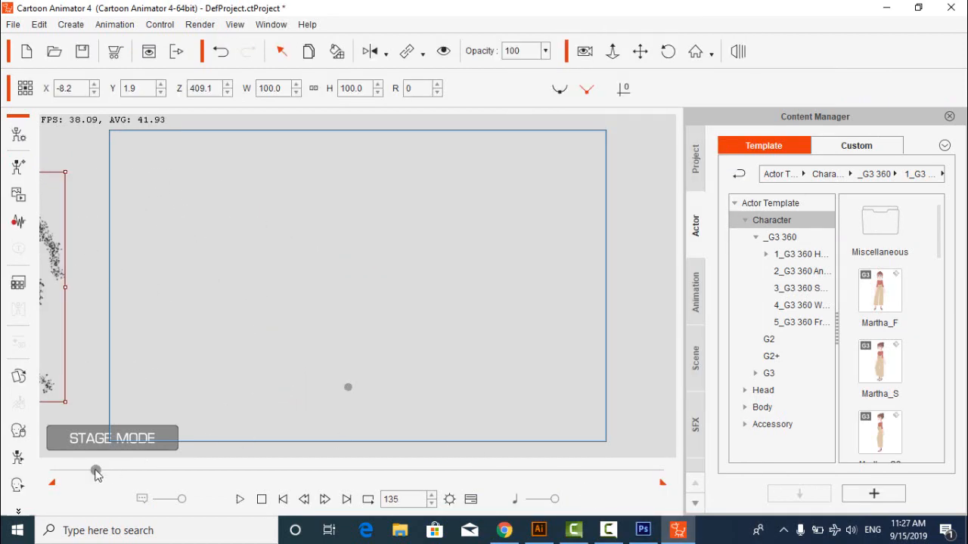
Rewind the timeline to frame 1 and apply the Walk(2L) action to the dotted character
left_click_drag(97, 474, 53, 471)
right_click(382, 250)
mouse_move(508, 264)
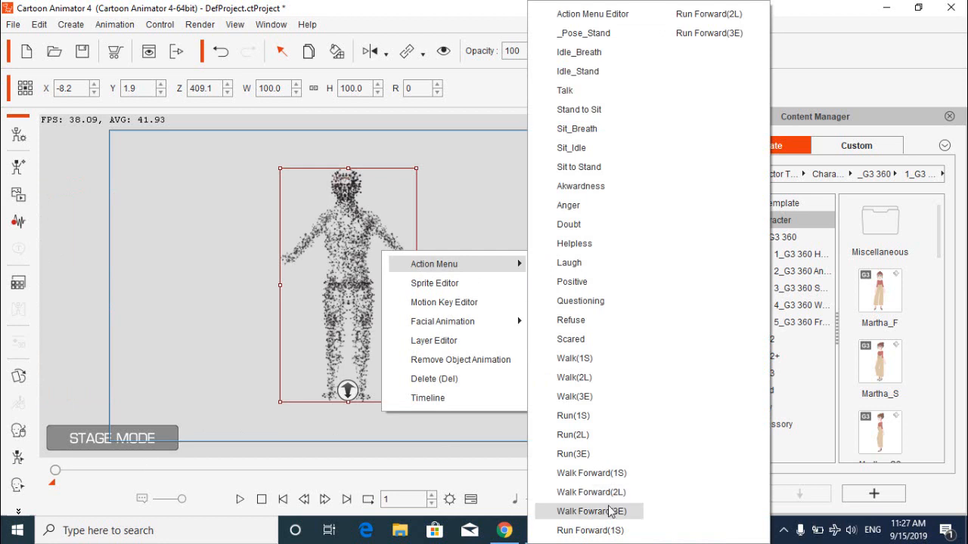
left_click(577, 377)
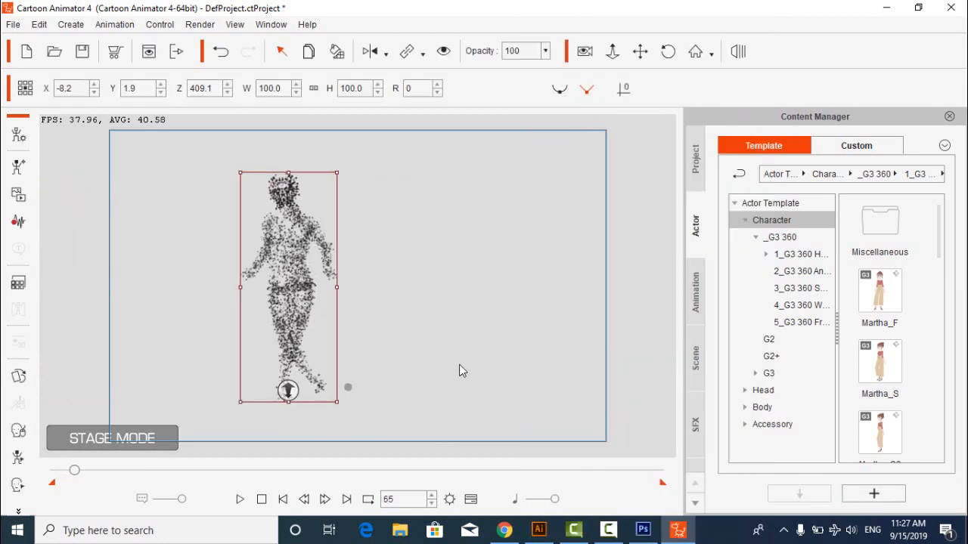
Find the Roger Refuse performance among the _G3 360 Perform animation templates and apply it to the dotted character at frame 65
scroll(697, 328, "down", 5)
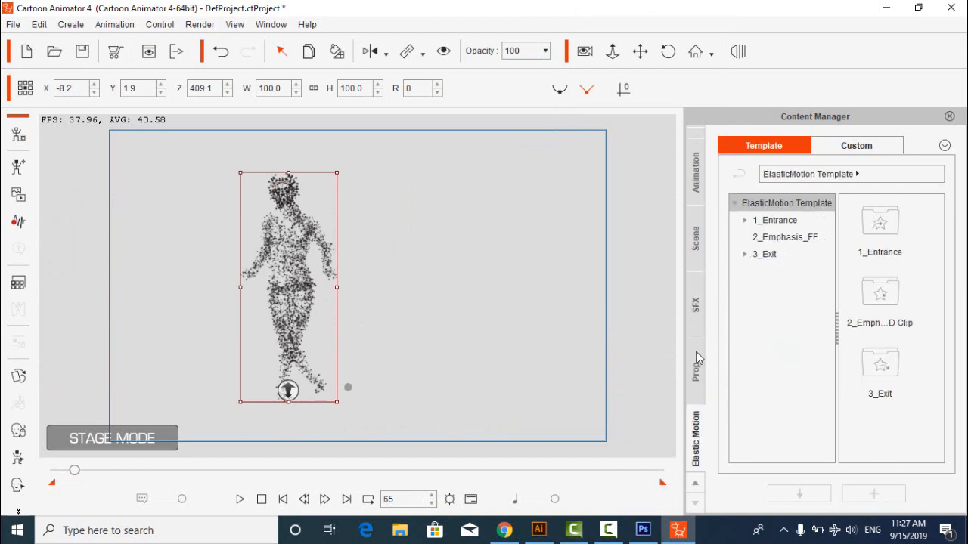
left_click(696, 374)
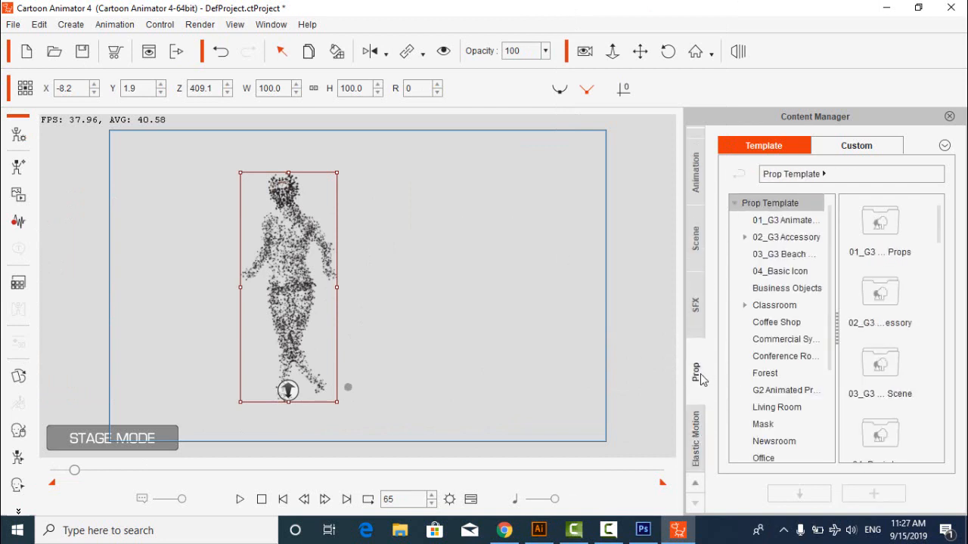
left_click(696, 176)
left_click(744, 220)
left_click(790, 254)
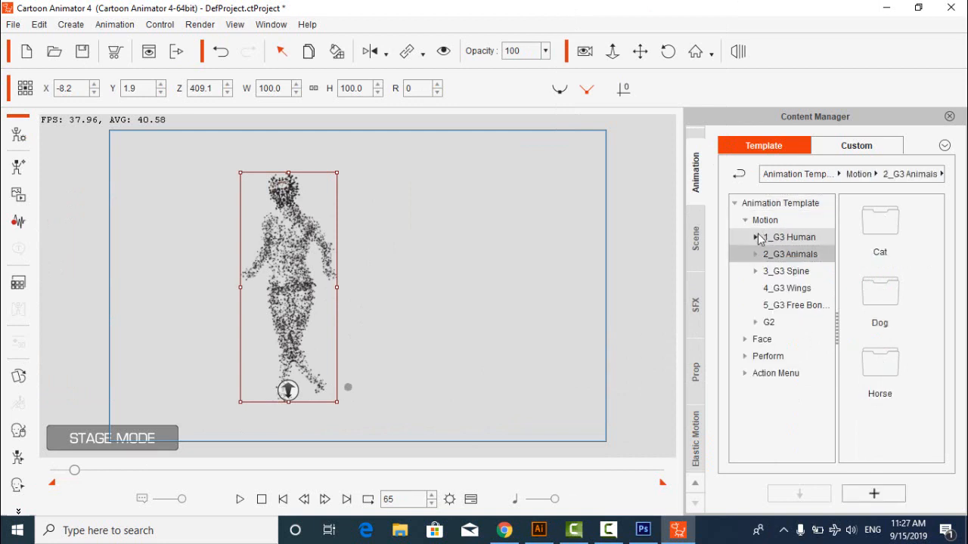
left_click(751, 356)
left_click(745, 356)
left_click(779, 374)
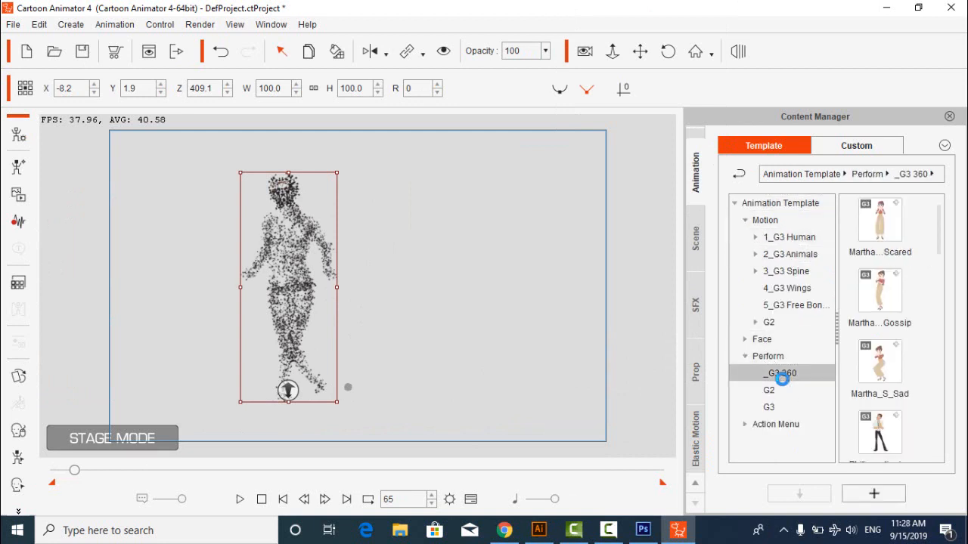
scroll(879, 341, "down", 10)
left_click_drag(877, 418, 278, 191)
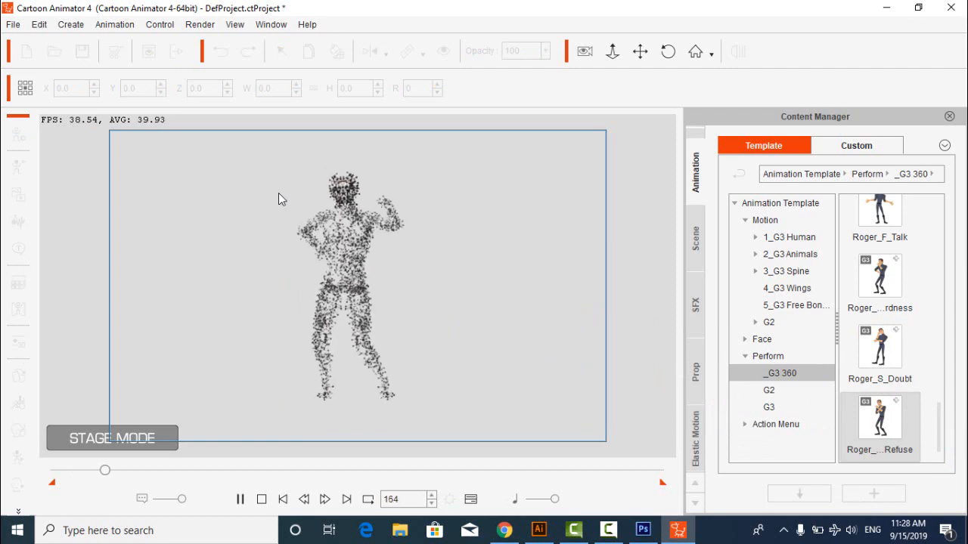
Close the Content Manager and examine the dotted character's body close up on the stage
left_click(348, 266)
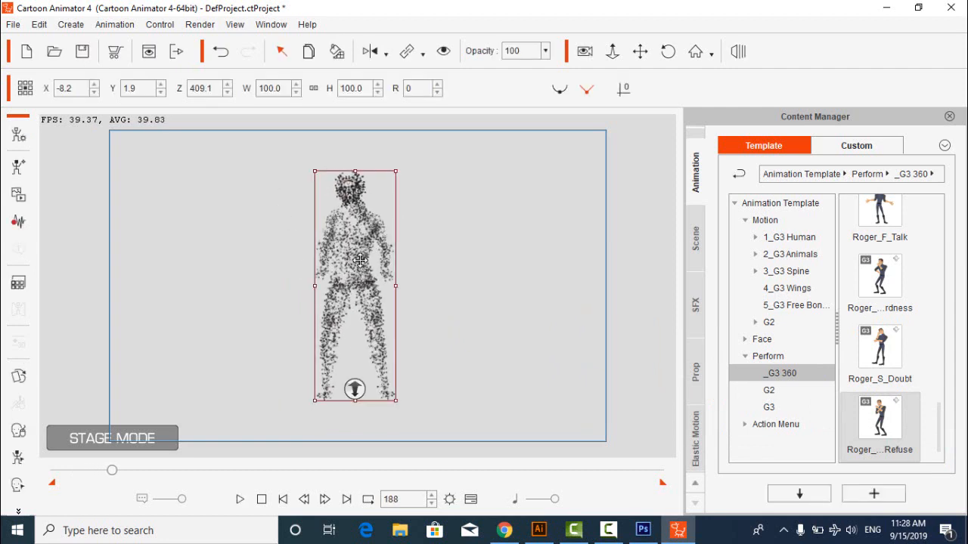
left_click(950, 118)
left_click(651, 313)
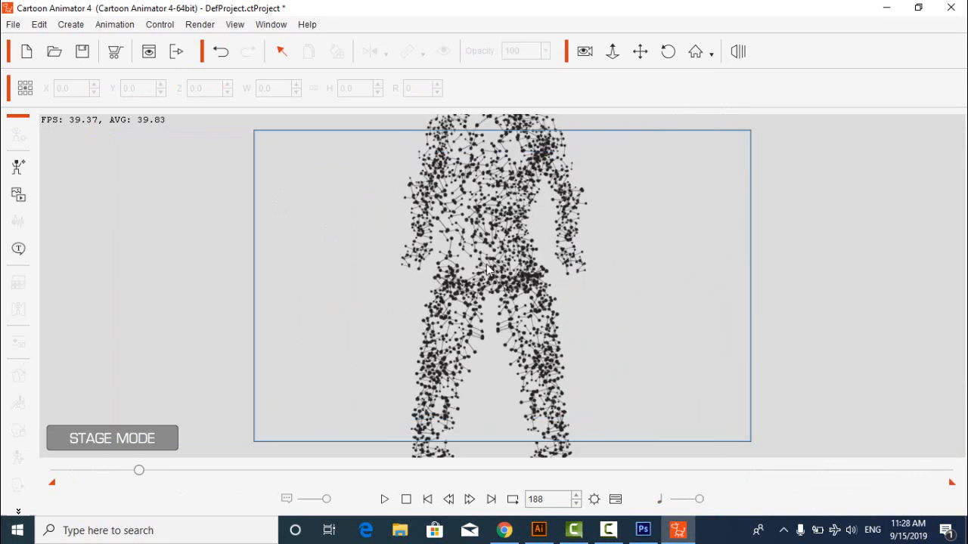
left_click(609, 531)
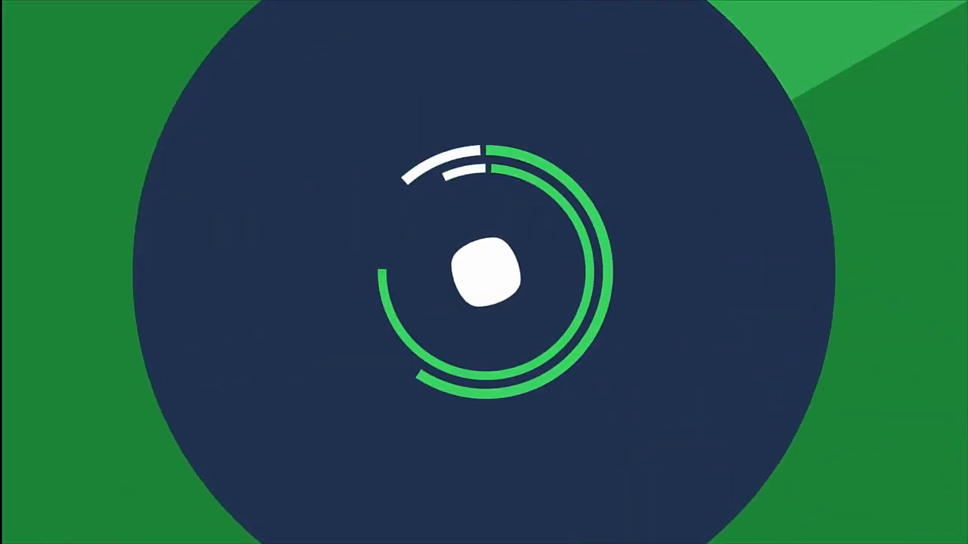